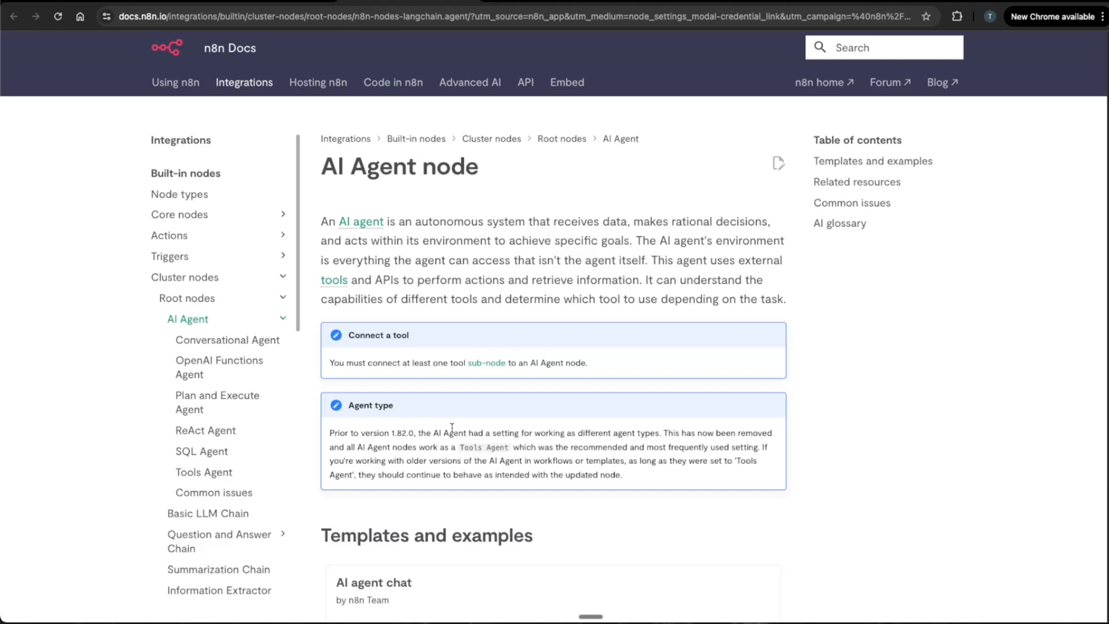
Step: Read the Agent type note on the AI Agent node documentation page about version 1.82.0 and the Tools Agent setting
drag(329, 433, 414, 433)
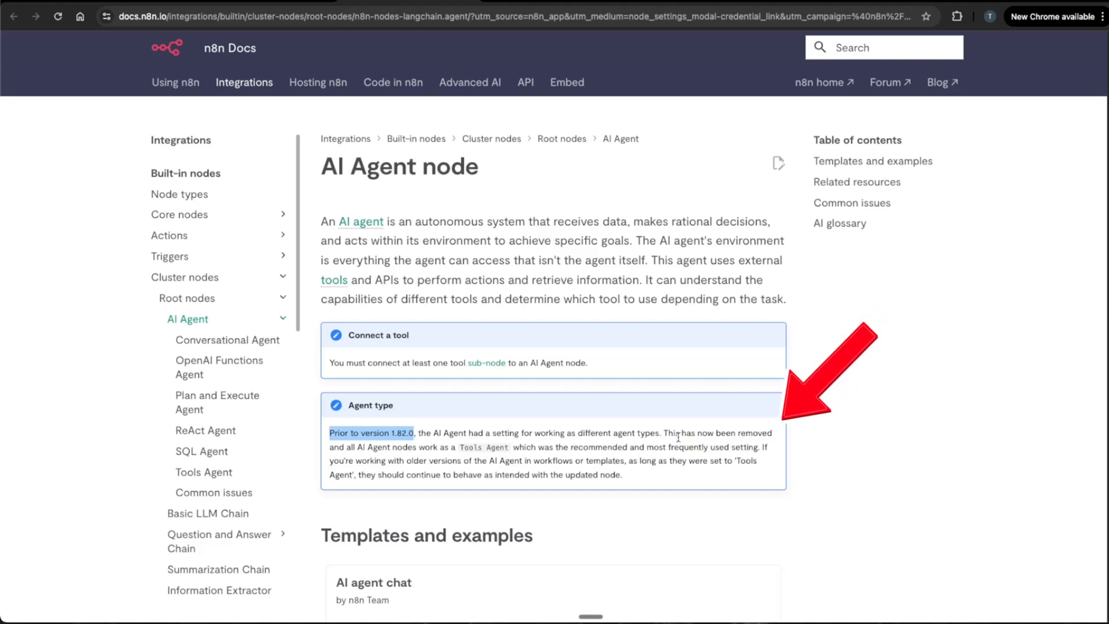
drag(664, 437, 800, 439)
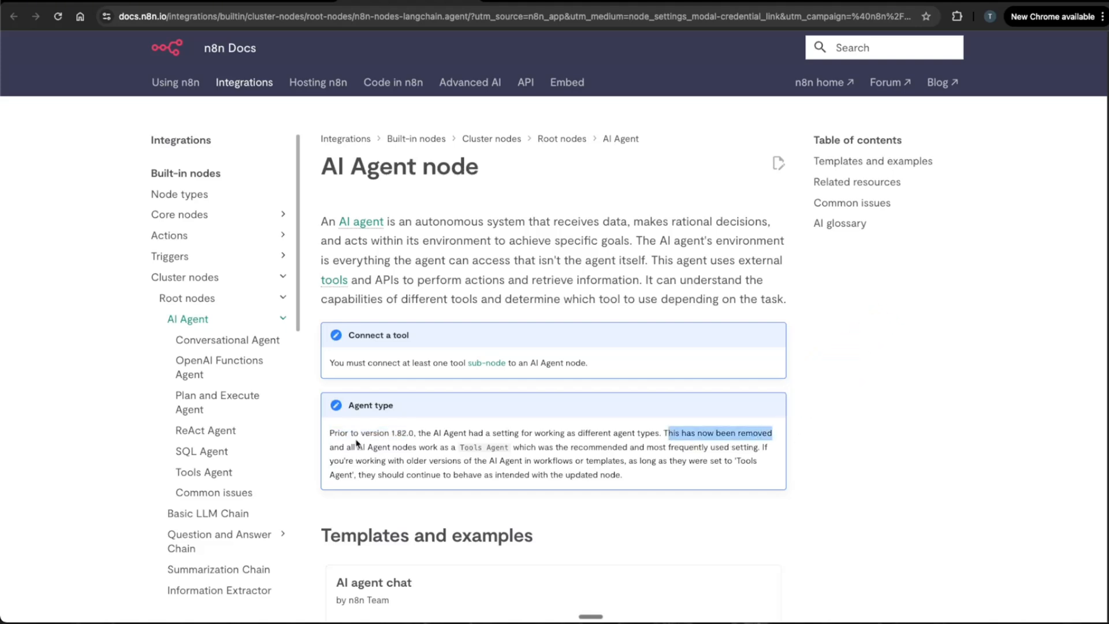
drag(319, 451, 438, 448)
drag(357, 448, 509, 449)
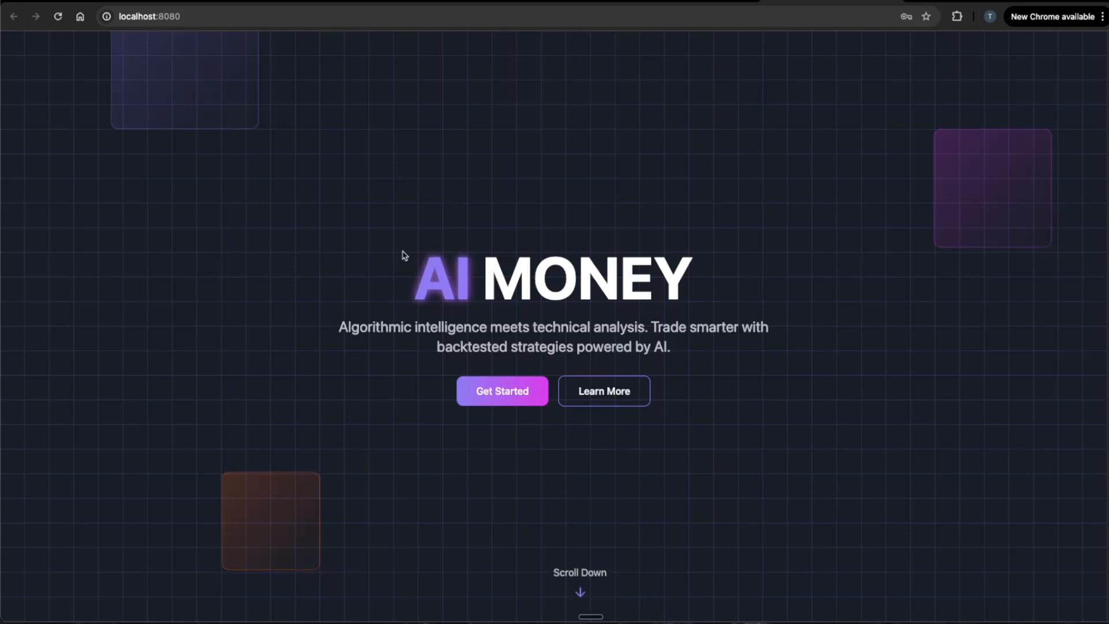
Step: Look over the AI Money landing page and, in the Supabase project, the stocks and price_history tables
scroll(398, 349, down, 15)
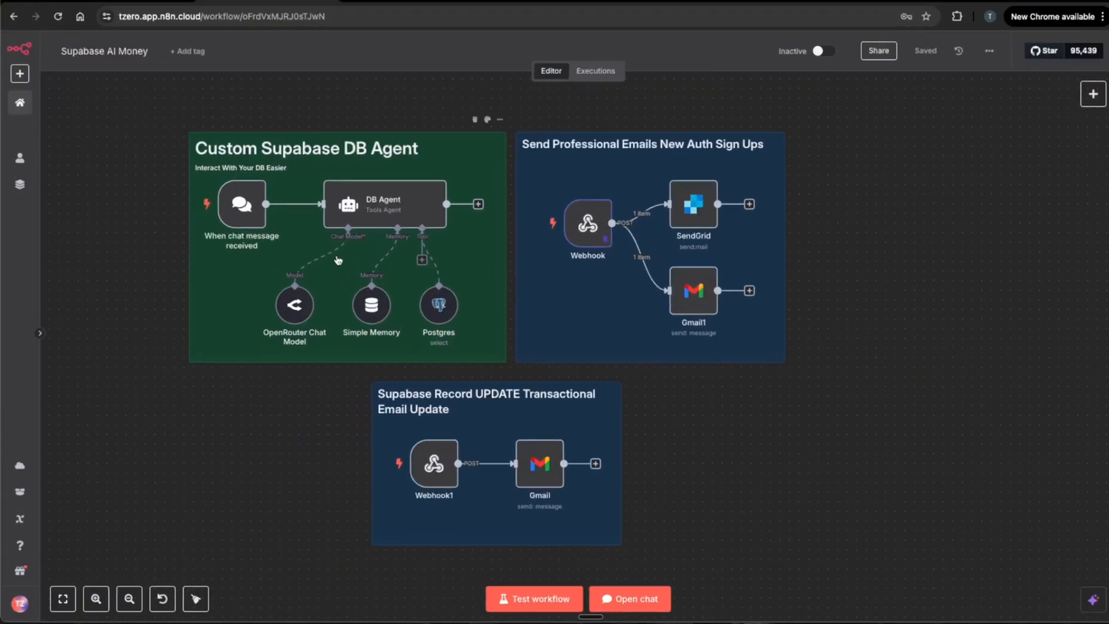
click(129, 2)
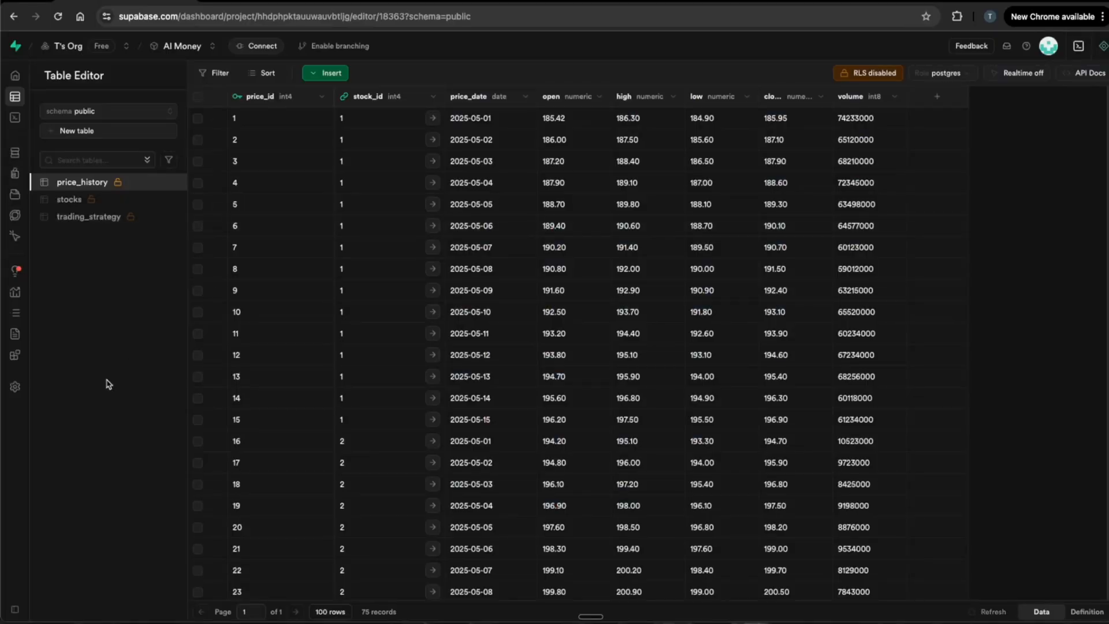
click(79, 206)
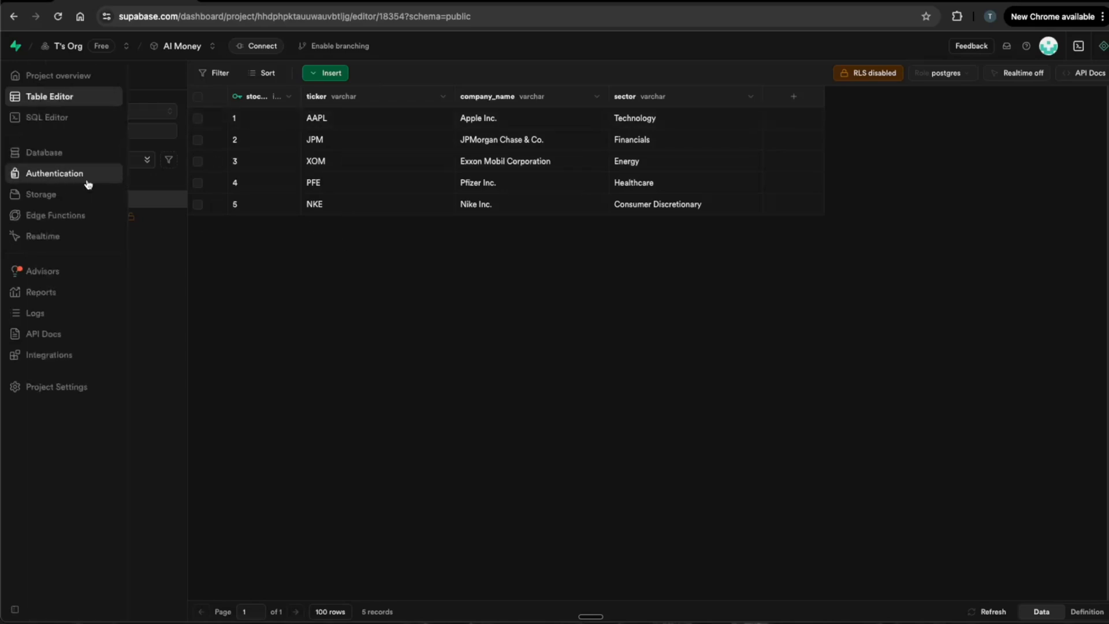
click(75, 184)
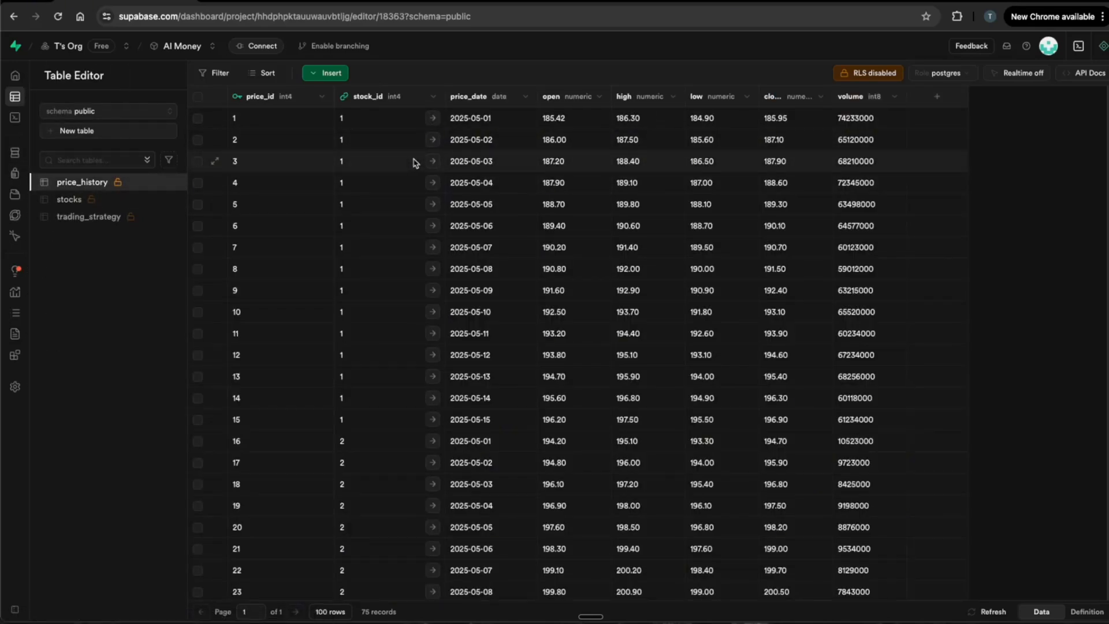
Step: Follow the first price_history row's stock_id reference to its stocks record and return to the full price_history and stocks tables
click(365, 97)
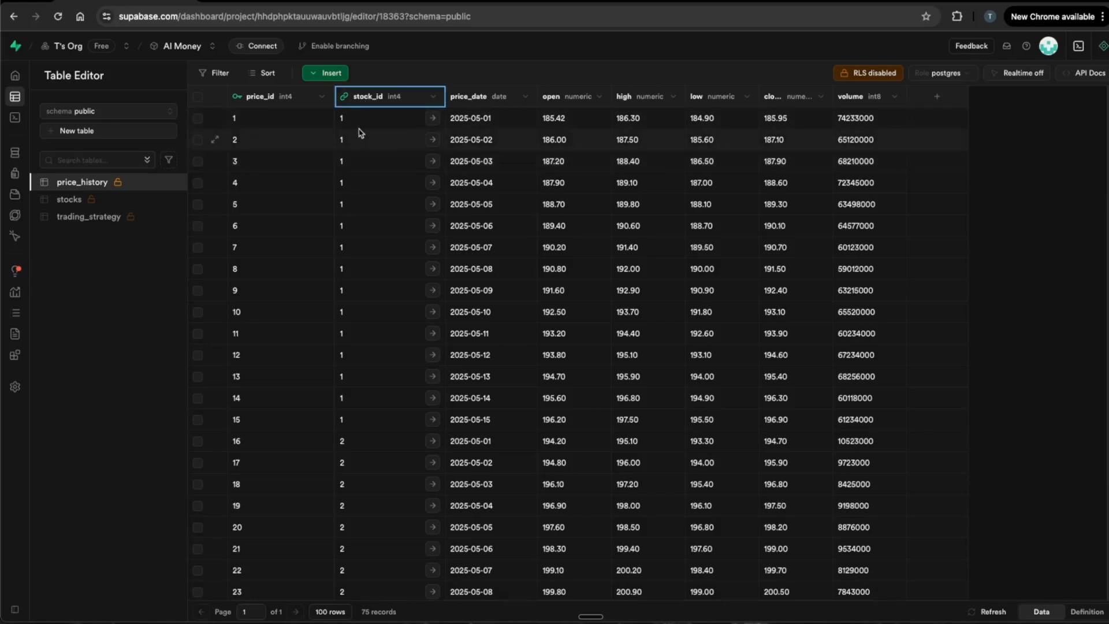
click(433, 119)
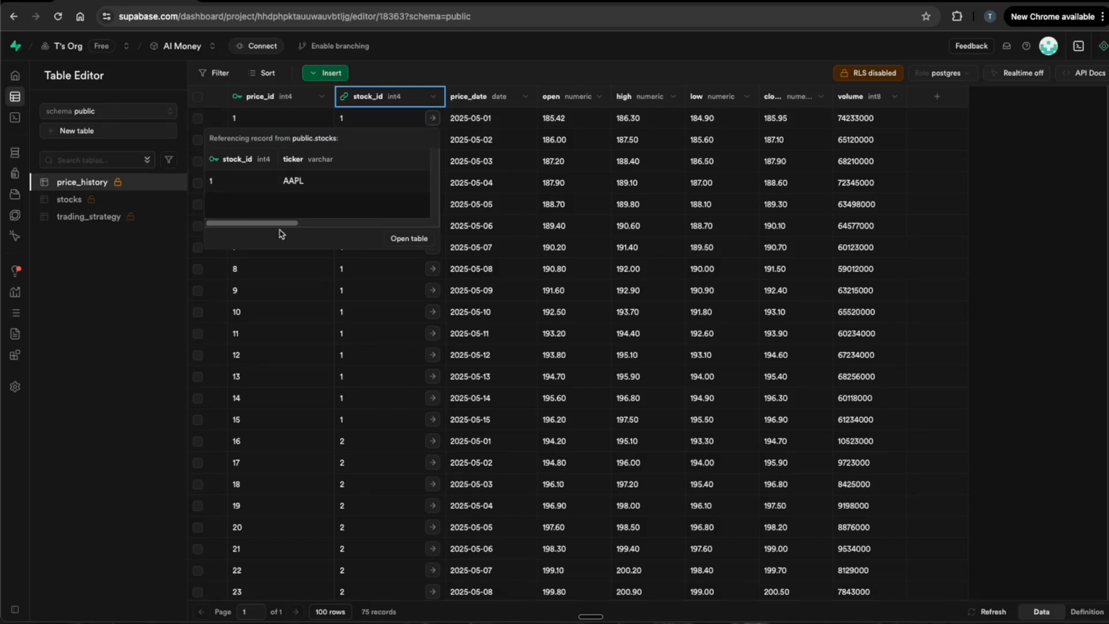
click(324, 222)
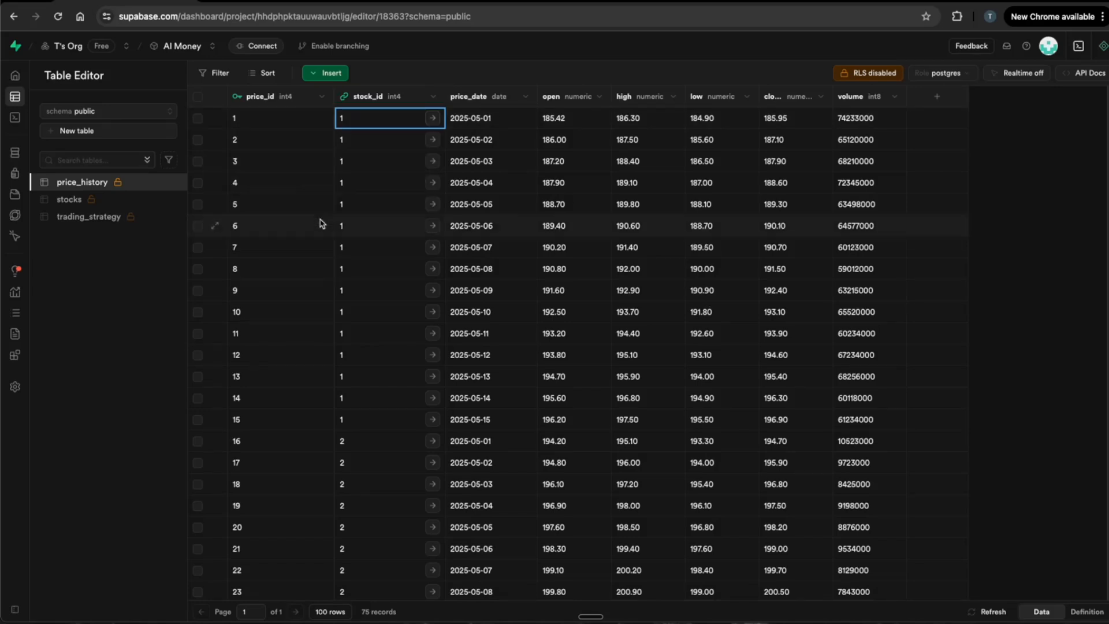
click(430, 120)
click(404, 242)
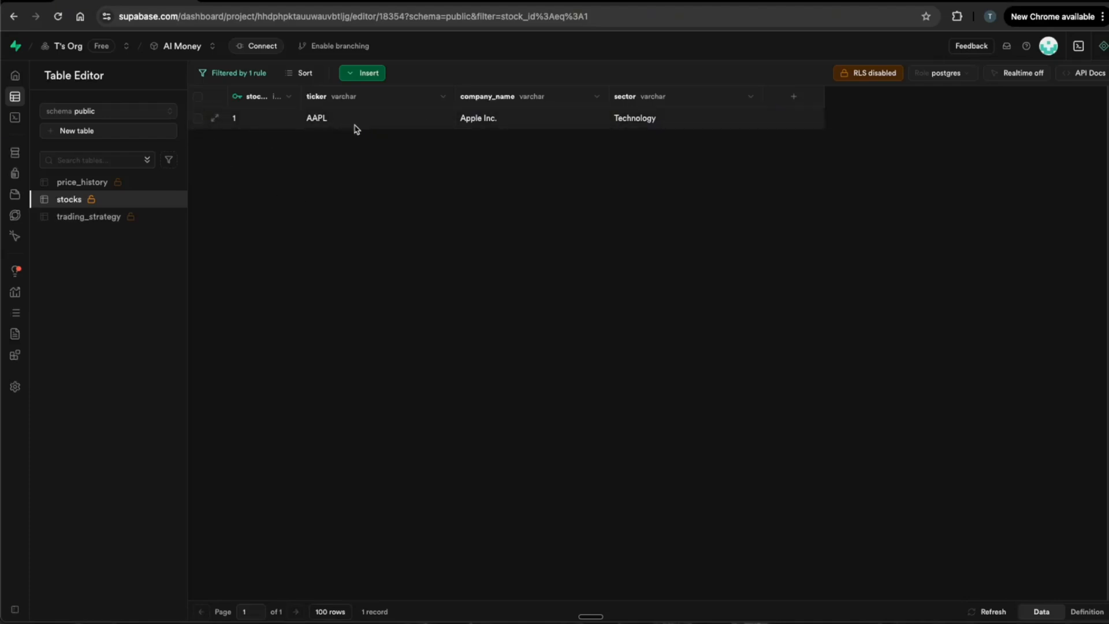
click(73, 183)
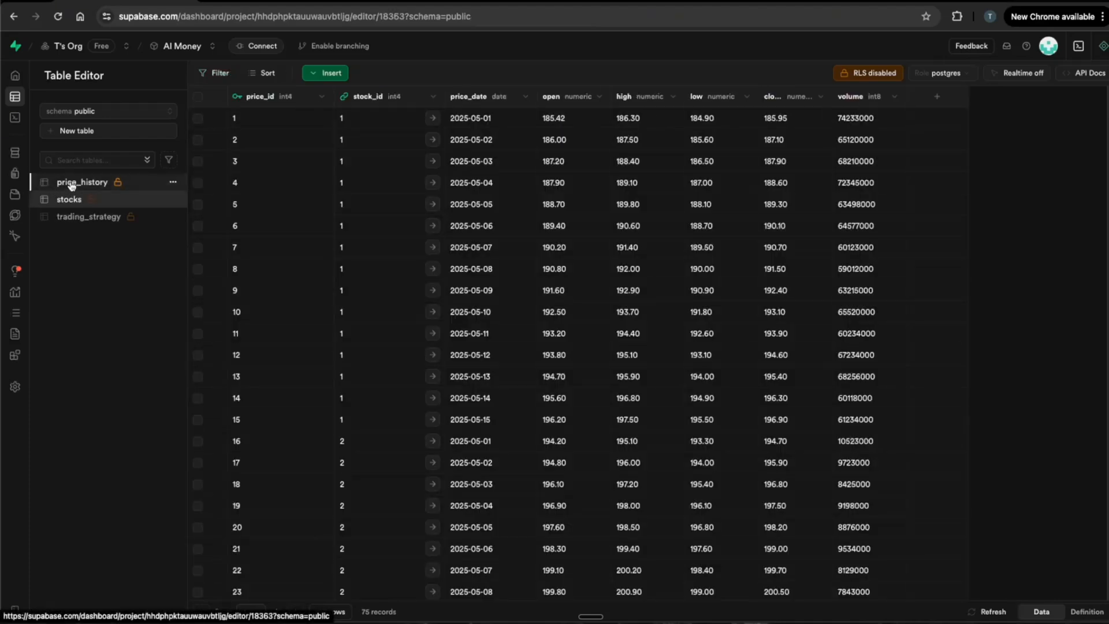
click(84, 225)
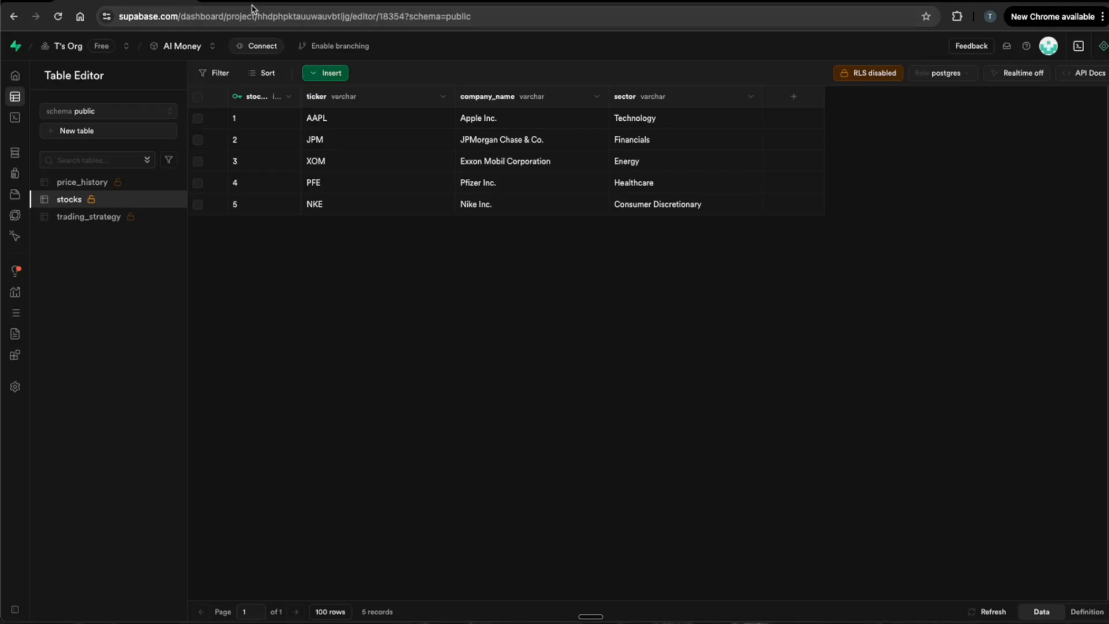
Step: Switch to the n8n Supabase AI Money workflow and ask in its chat "Give me all the tickers i have in the stocks table"
click(257, 4)
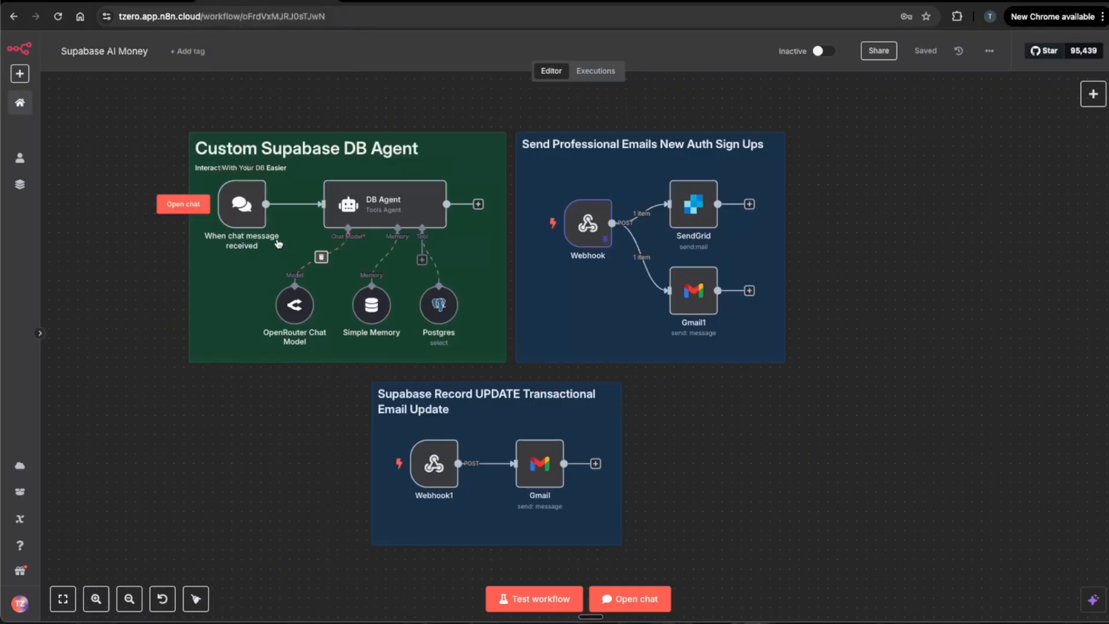
click(629, 598)
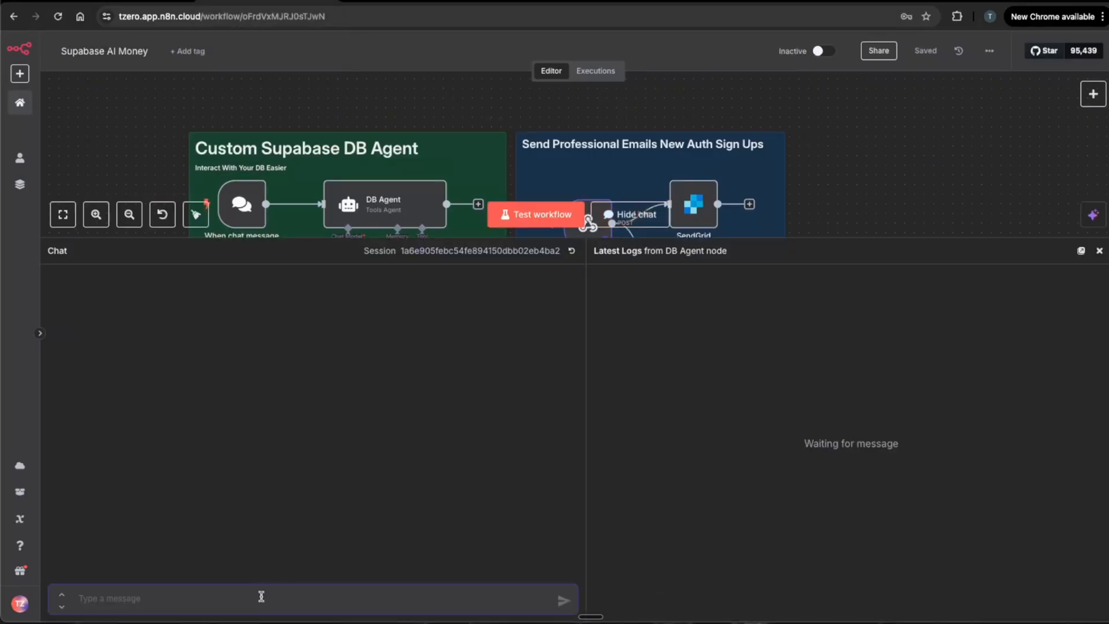
text(Give me all th)
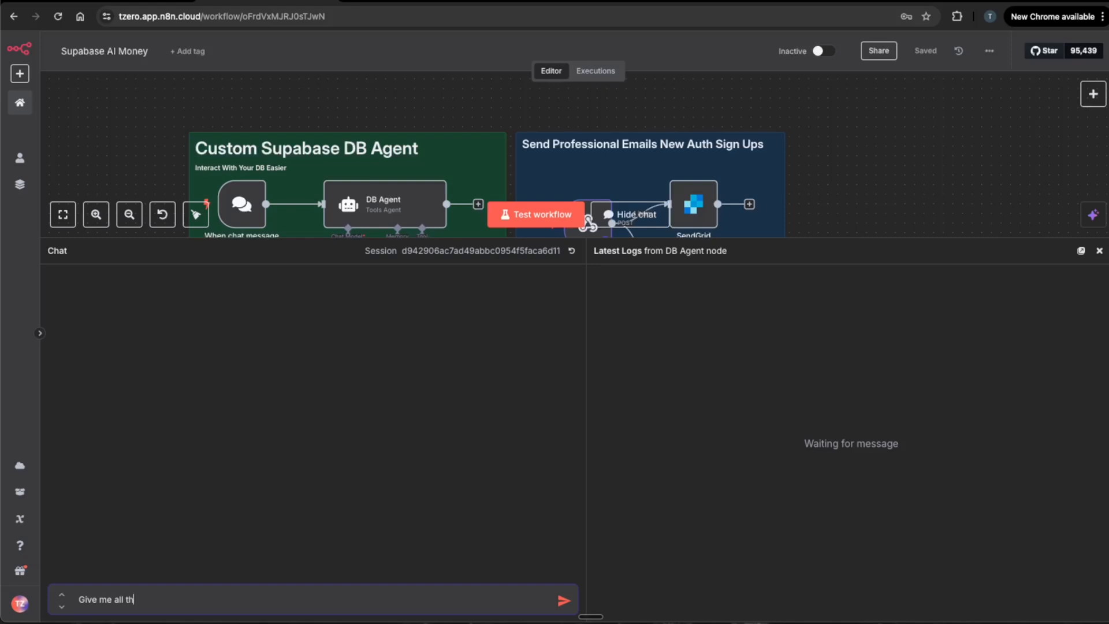
text(e tickers i have in the stocks )
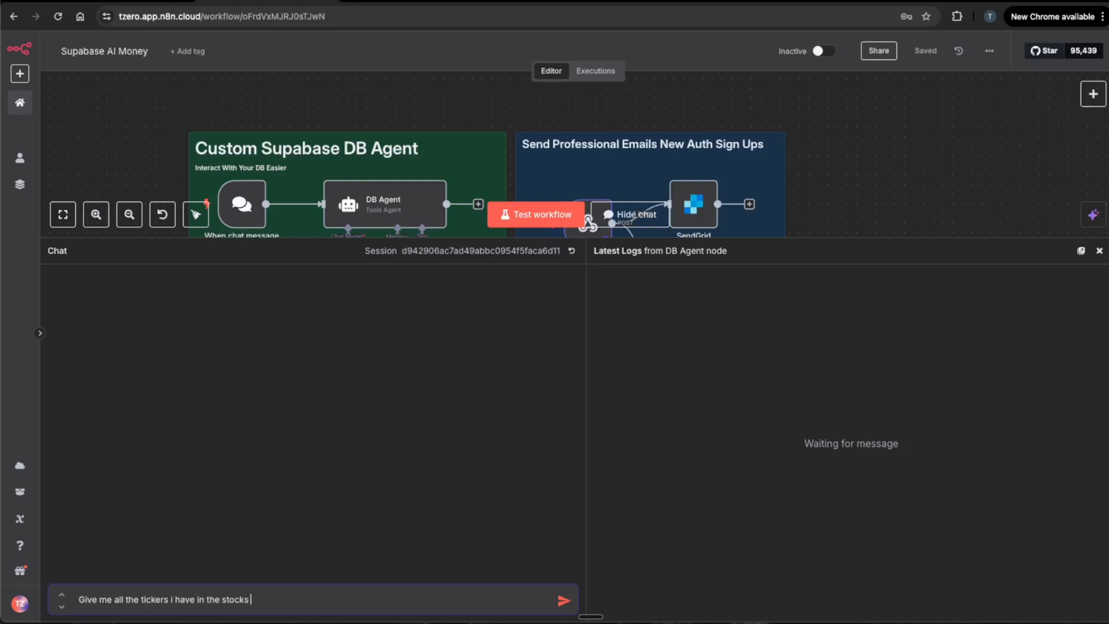
text(table)
key(Return)
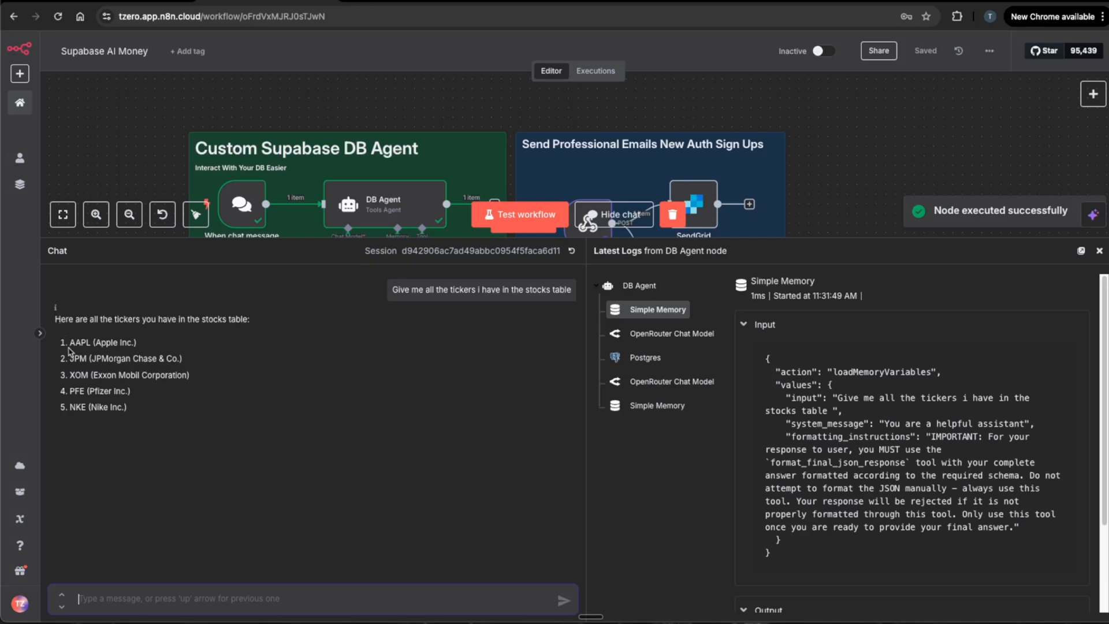
Step: Review the tickers in the agent's reply and inspect the first price_history row, including its open price, in Supabase
drag(69, 345, 161, 417)
click(207, 456)
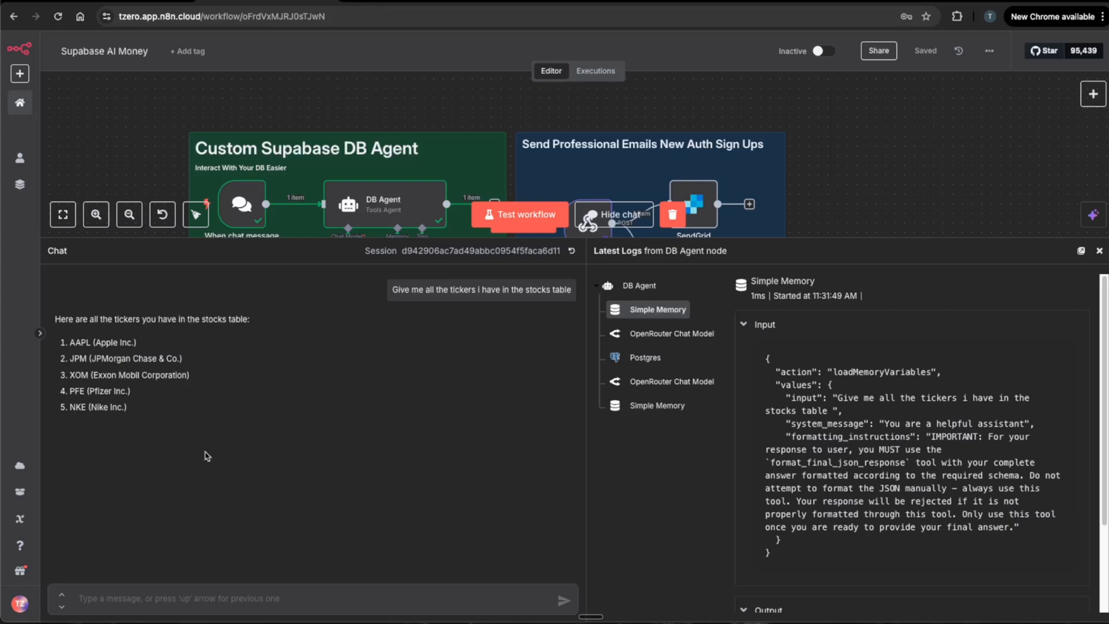
click(139, 2)
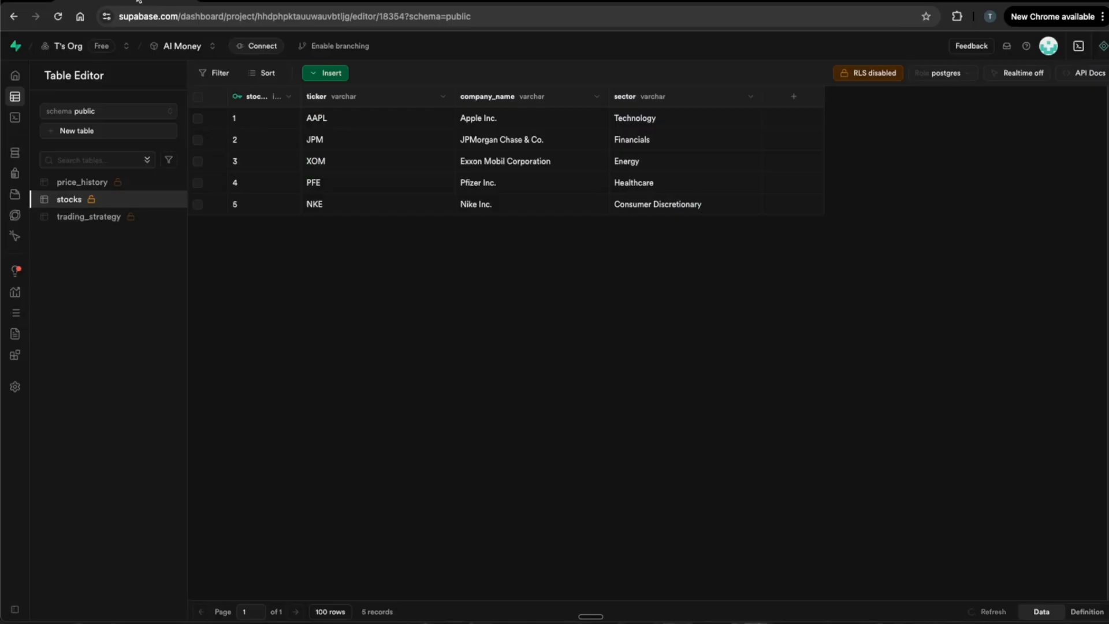
click(74, 183)
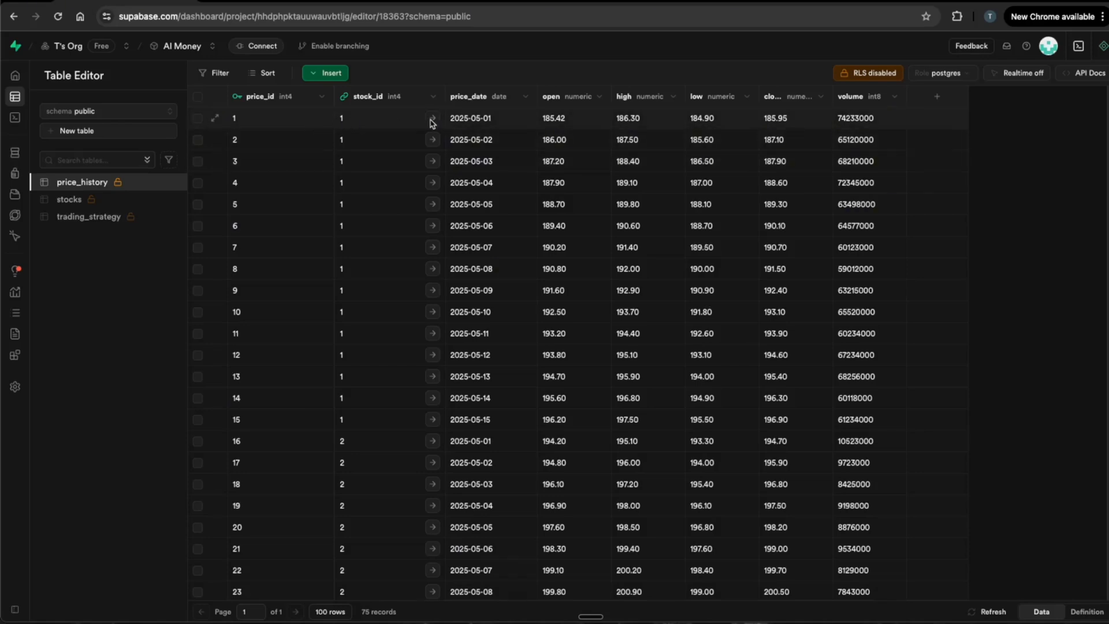
click(600, 125)
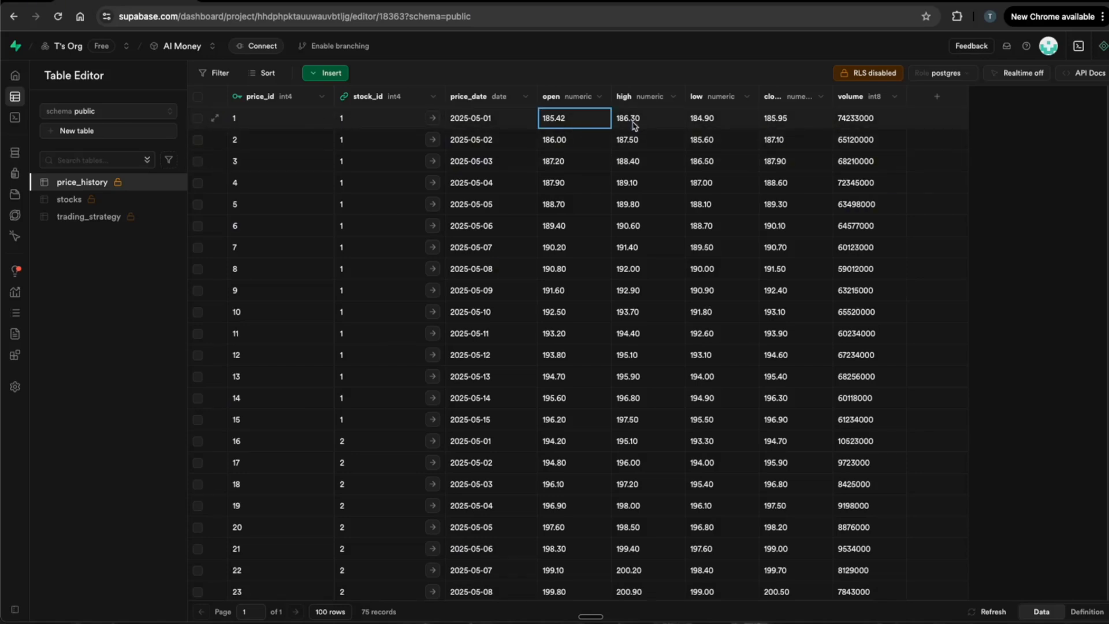
Step: Back in the n8n chat, ask "Get the stock_id from the stocks table for appl and find the most recent price_history record"
click(265, 2)
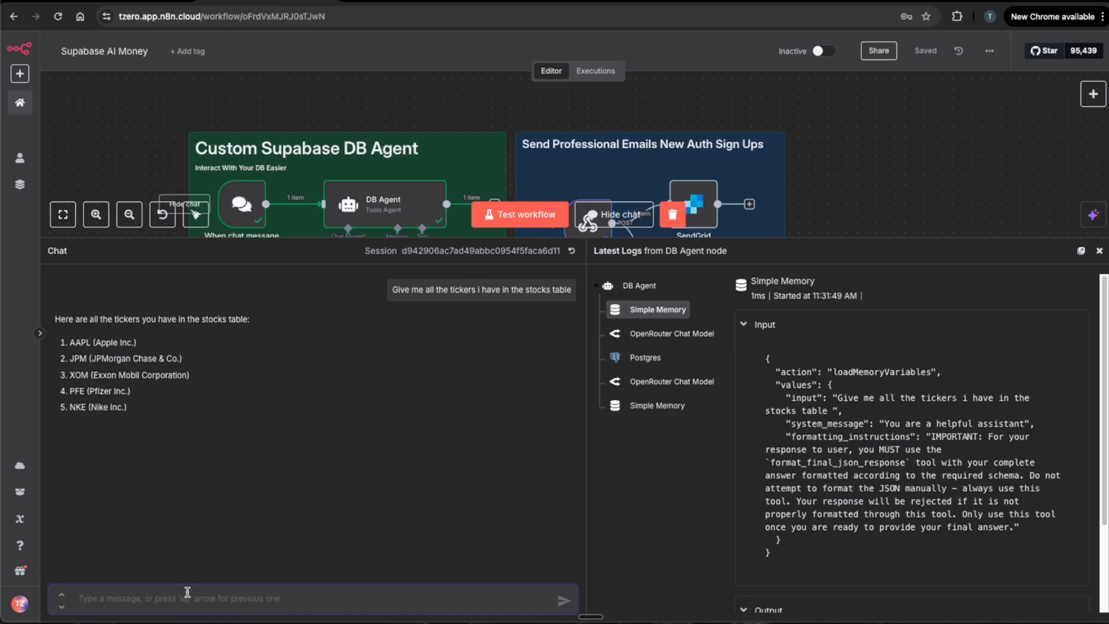
text(Get the s)
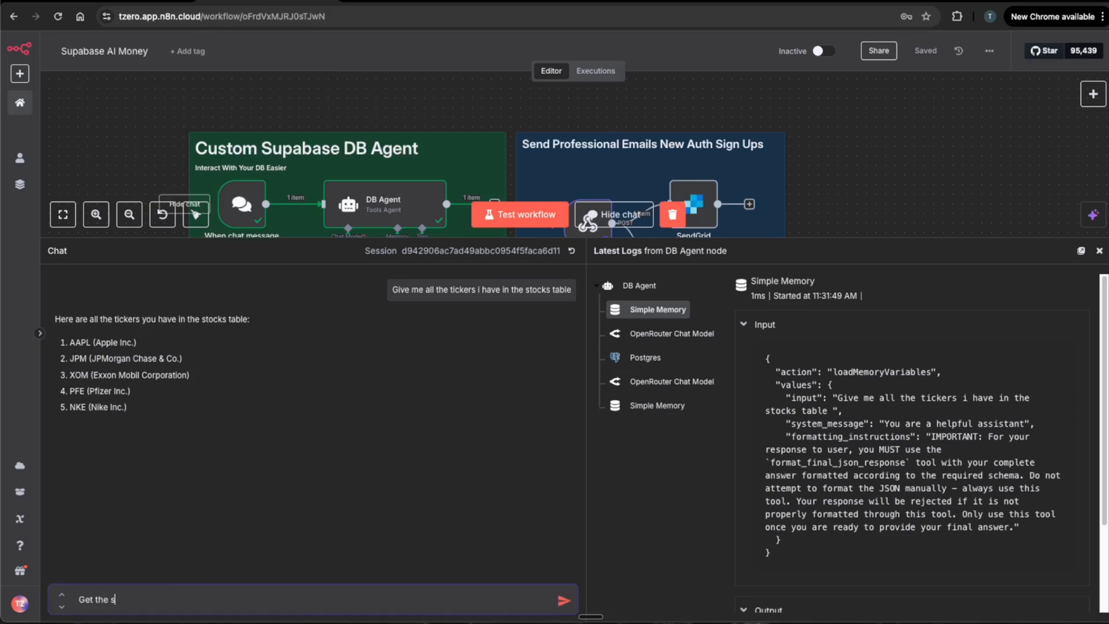
text(tock_id from the stocks table for appl and)
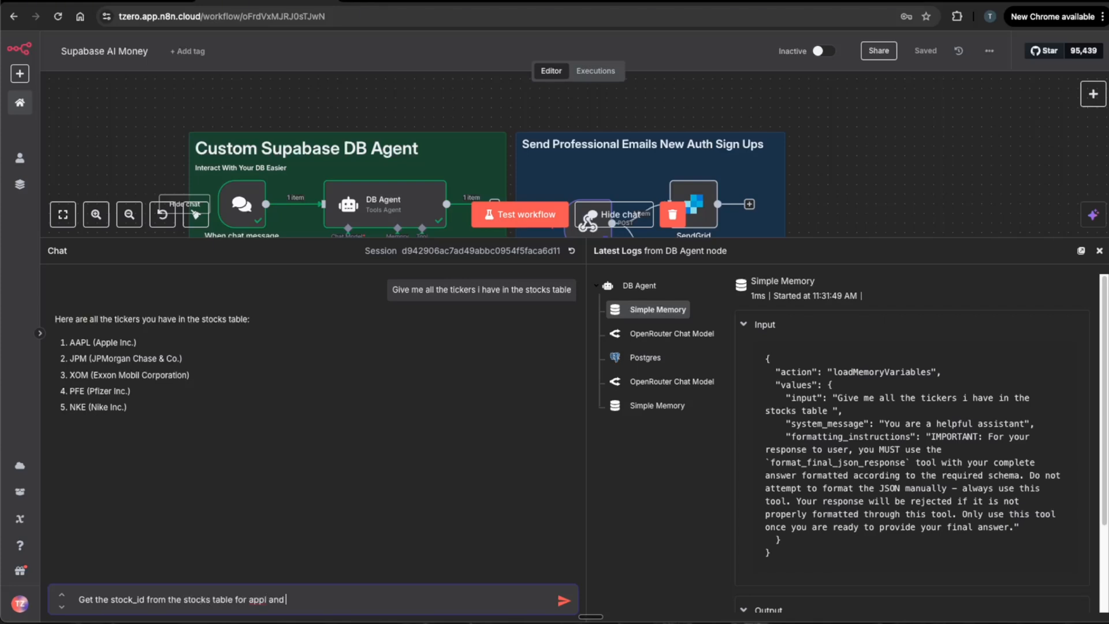
text( find the most recent price_)
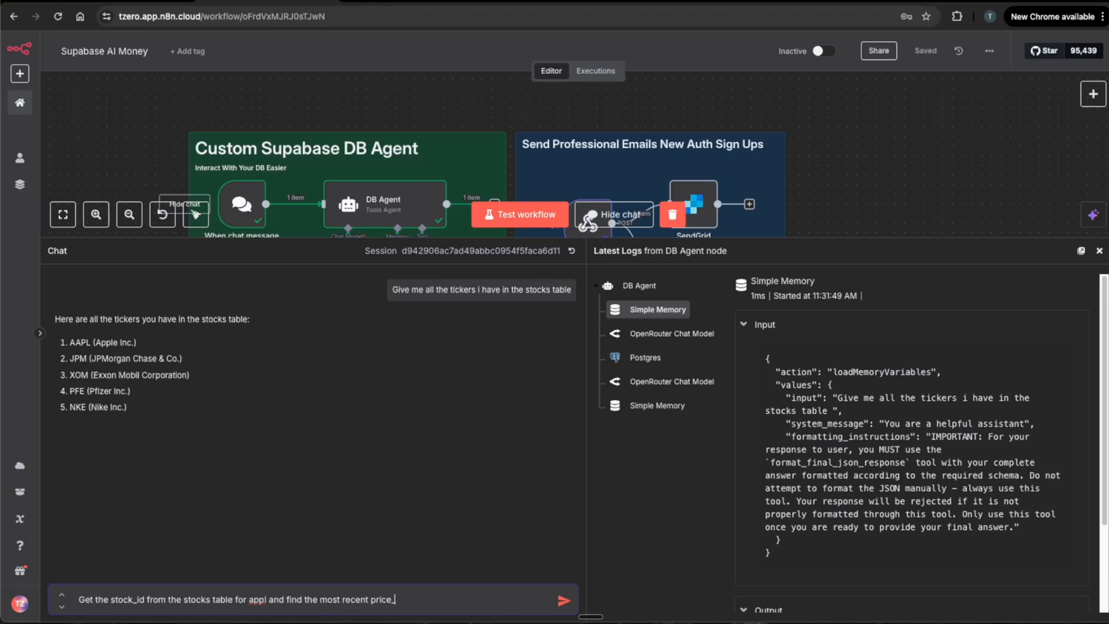
text(history record)
key(Return)
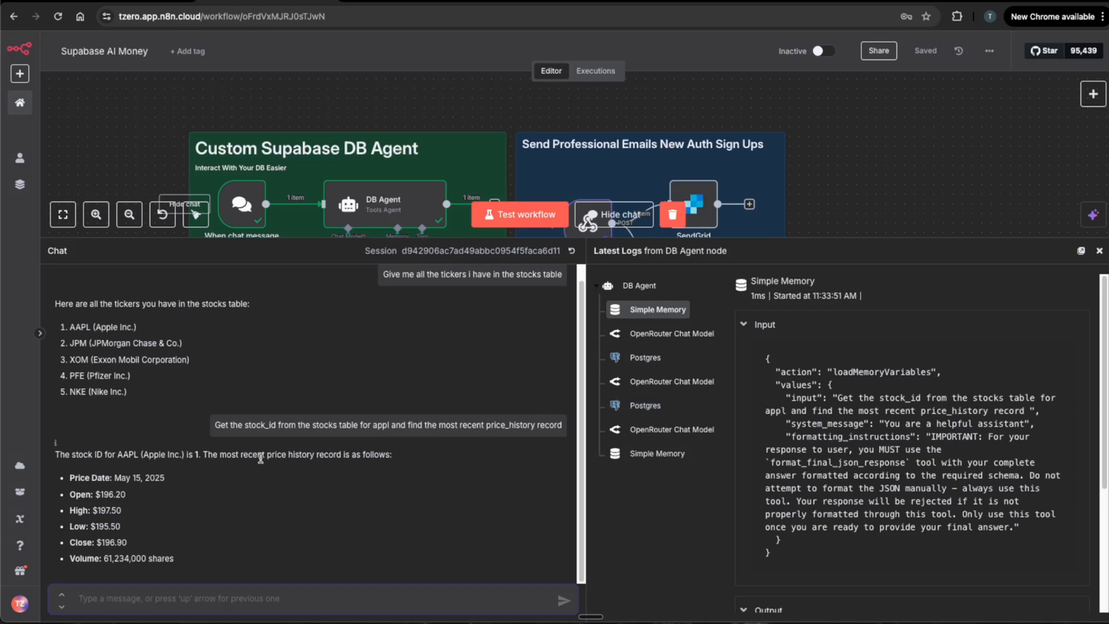
Step: Read the stock ID and the most recent price history record in the agent's reply
drag(216, 458, 373, 457)
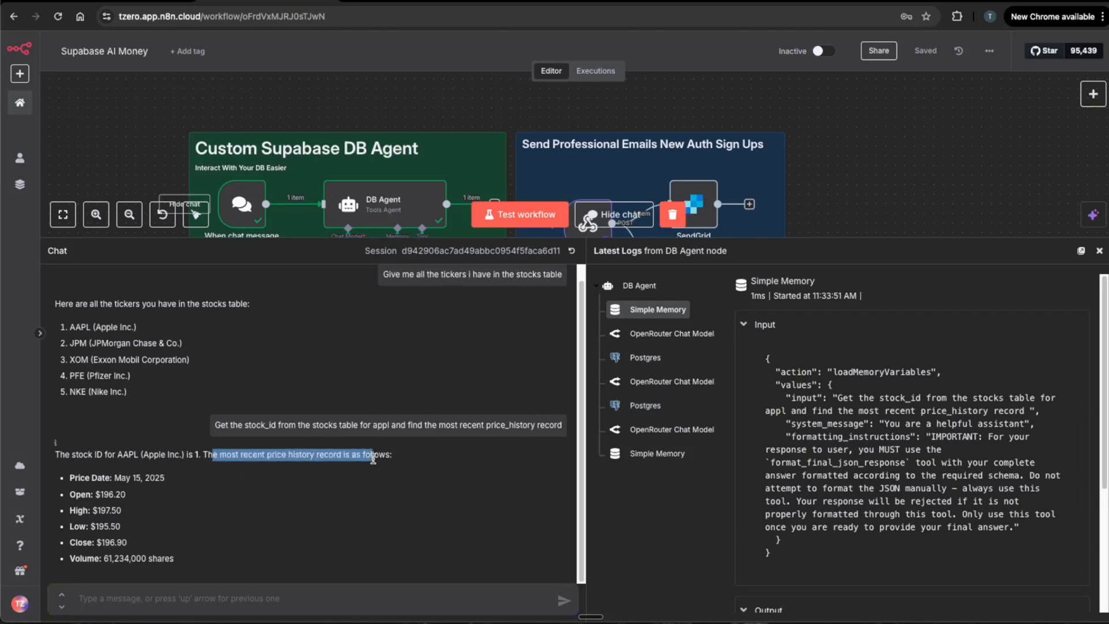
click(418, 462)
drag(91, 456, 215, 456)
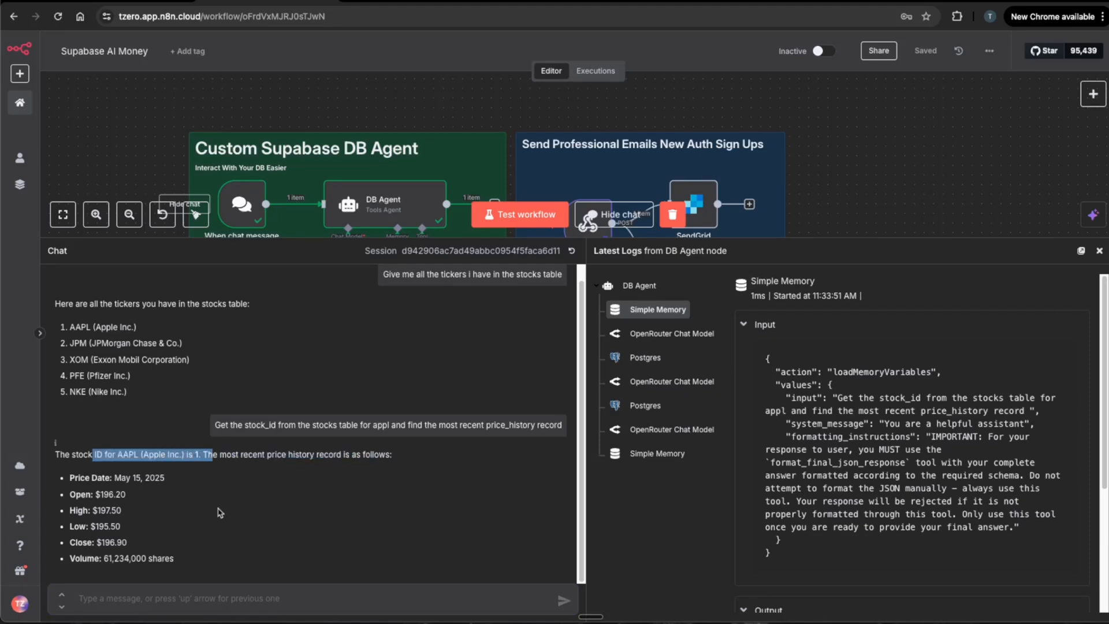
click(188, 453)
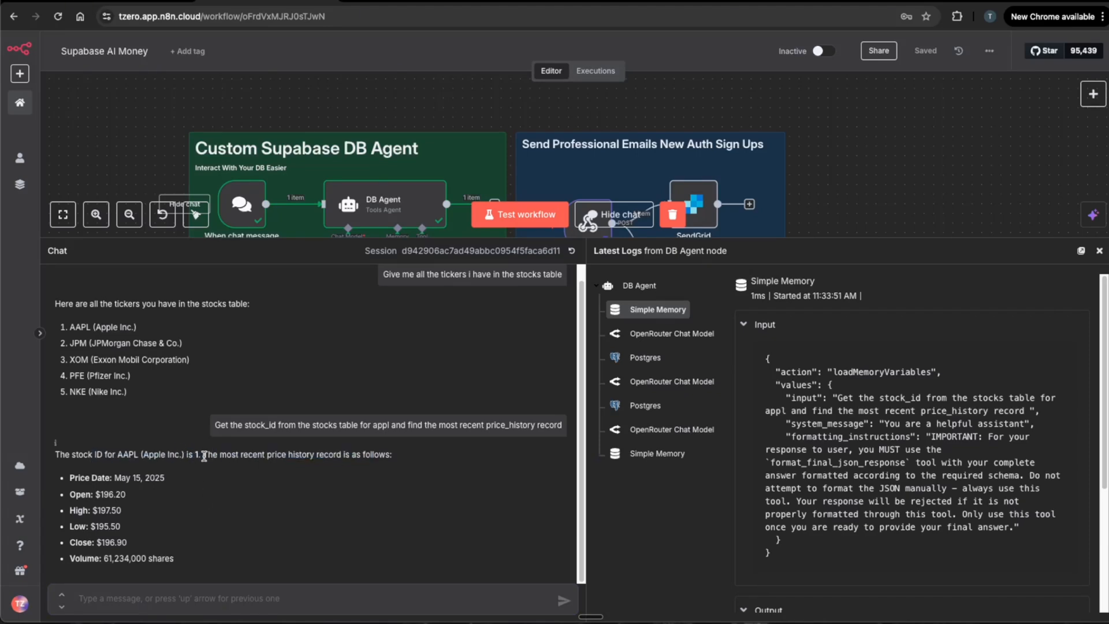
click(271, 590)
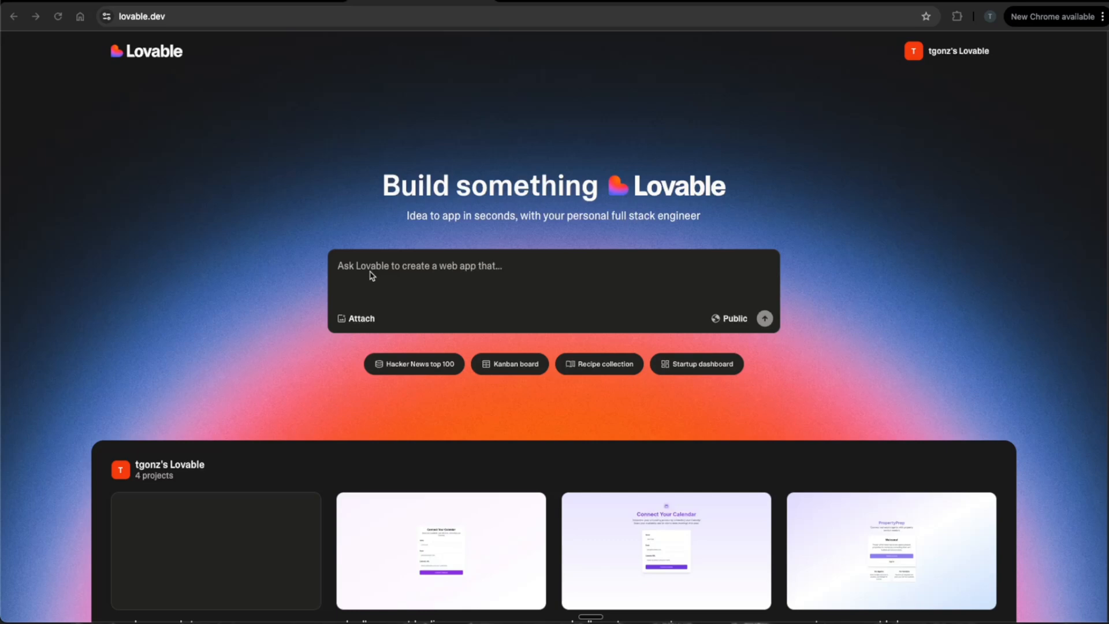
Step: In Lovable, write a prompt for a two page stock tracking/back testing app called "AI Money" with a landing page, signup/login form and dummy-data dashboard
text(creat)
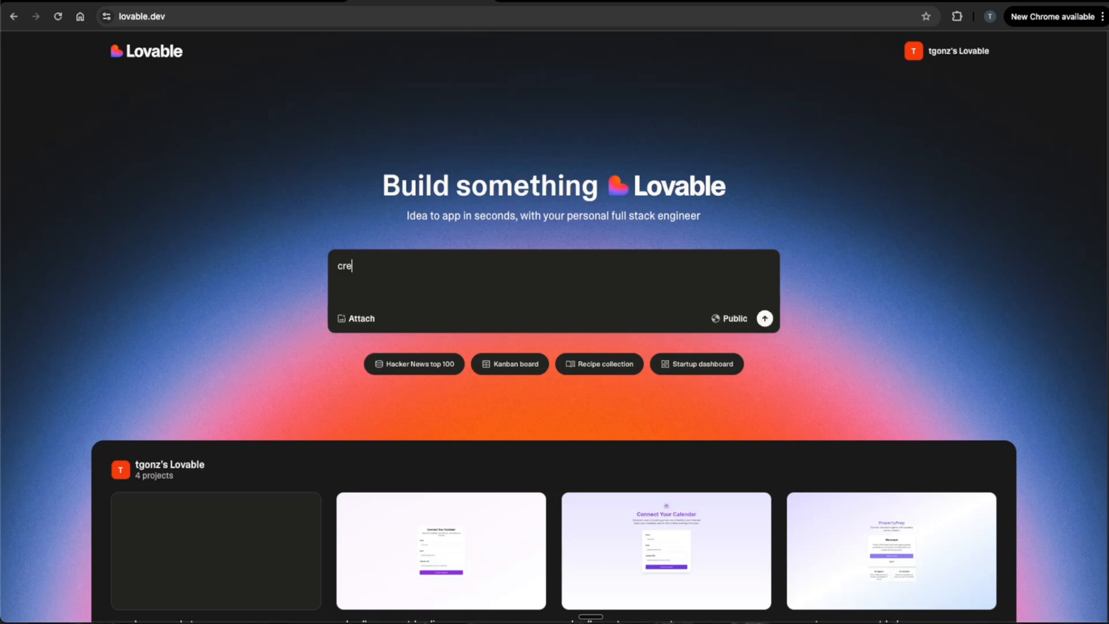
text(e a two page applicatio)
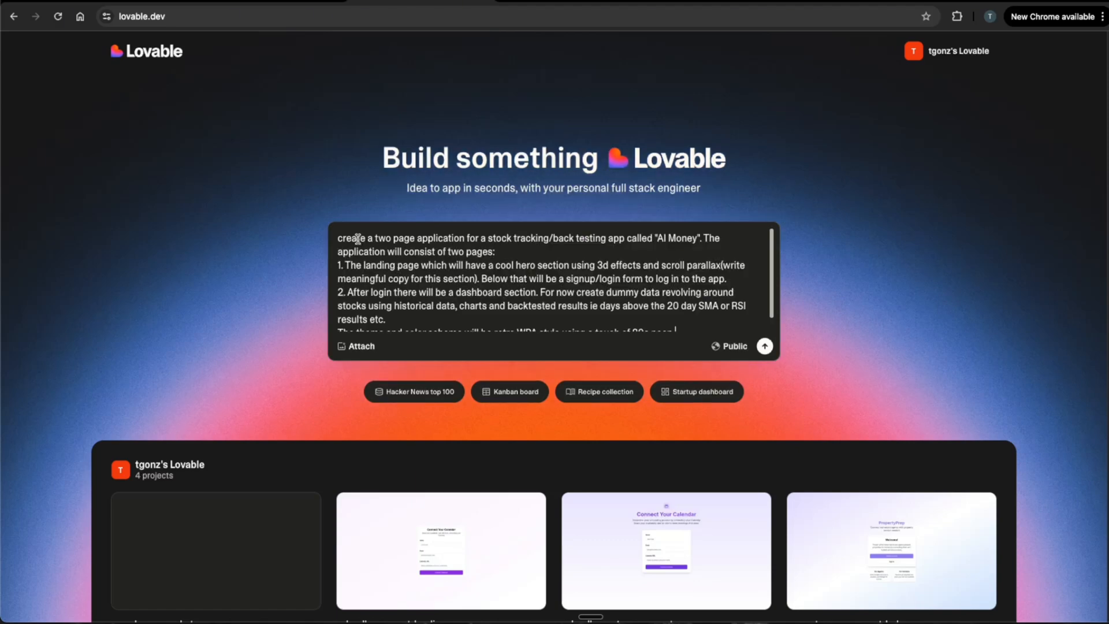
drag(375, 237, 493, 238)
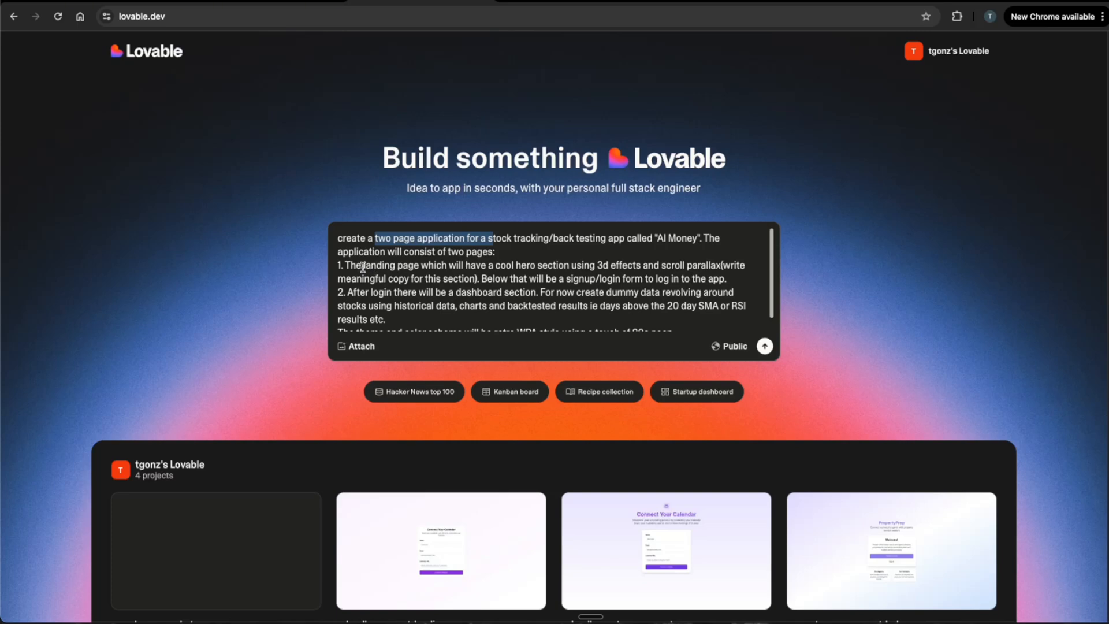
drag(362, 267, 620, 276)
click(532, 281)
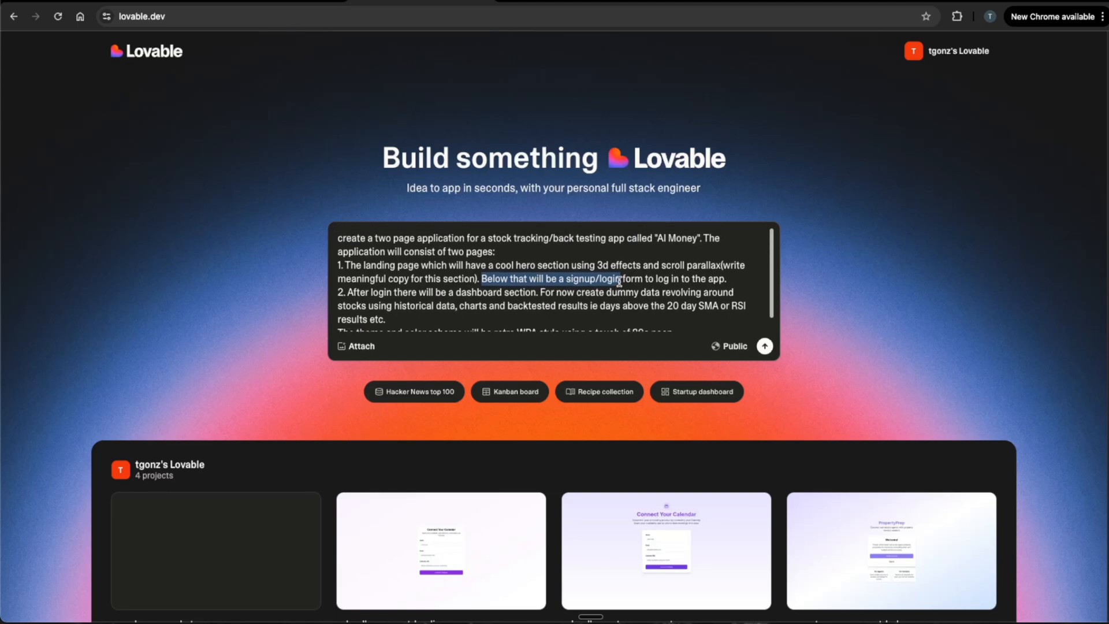
Step: Submit the two page AI Money app prompt to start generating the app
click(370, 305)
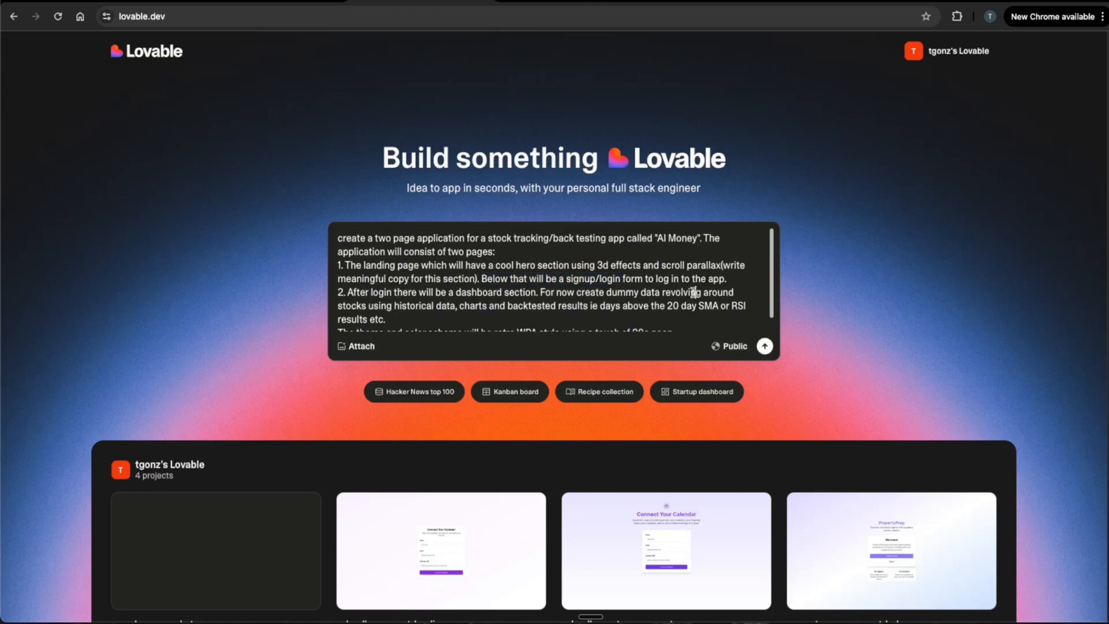
click(669, 292)
click(766, 345)
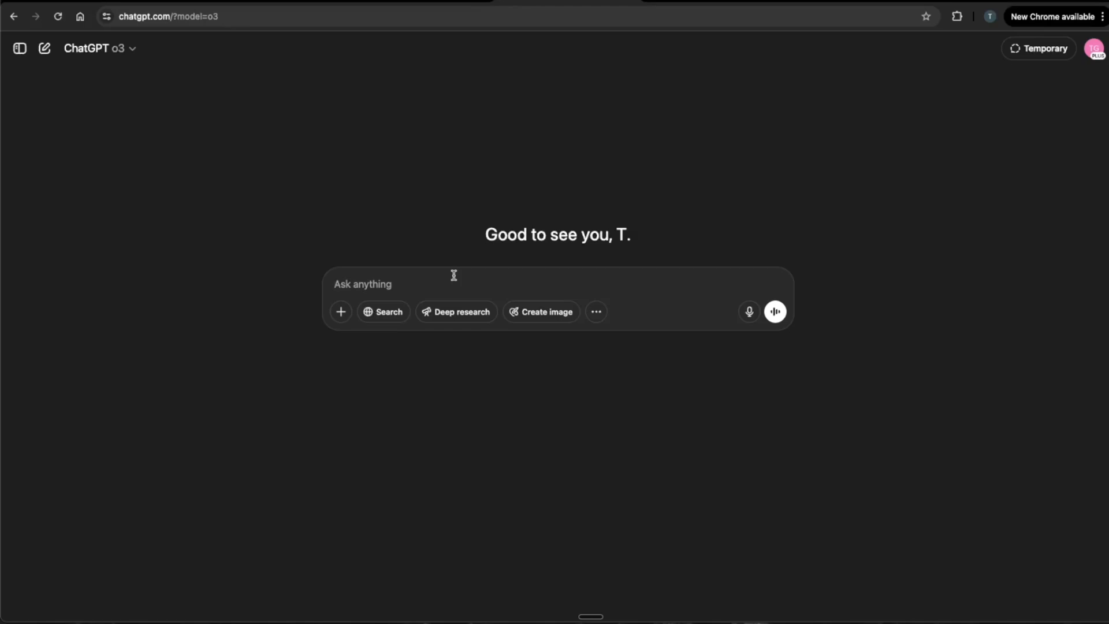
Step: In ChatGPT, write a prompt requesting SQL for stocks, price_history and tradings_strategy tables, with dummy data for 5 tickers, 15 days of prices and 2-3 strategies
text(PLease )
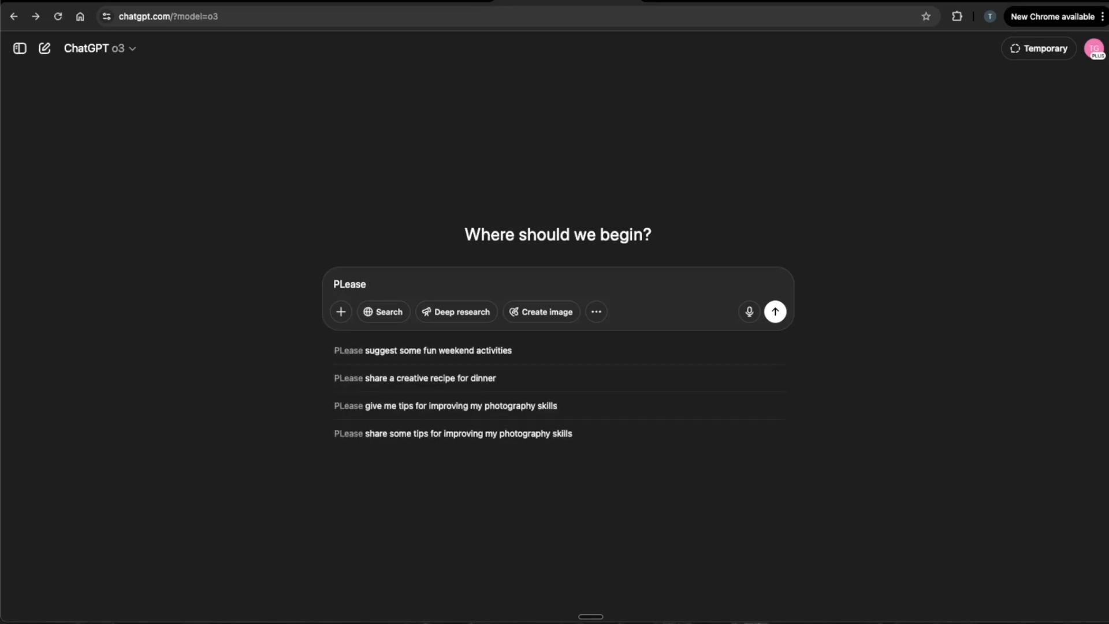
text(write the sql)
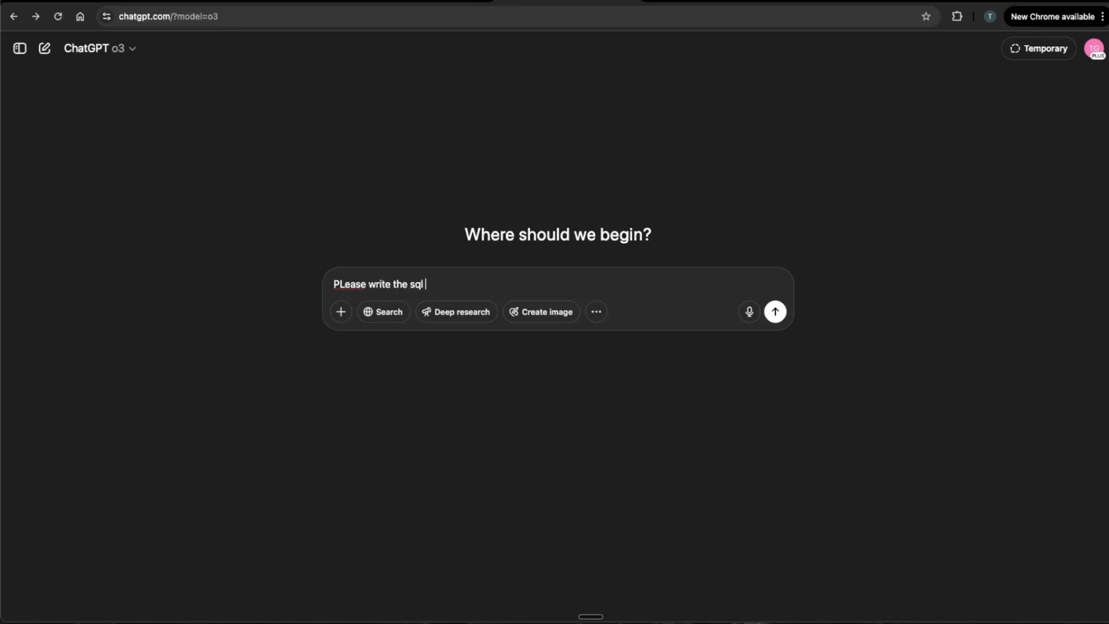
text( code for 3 tables and create)
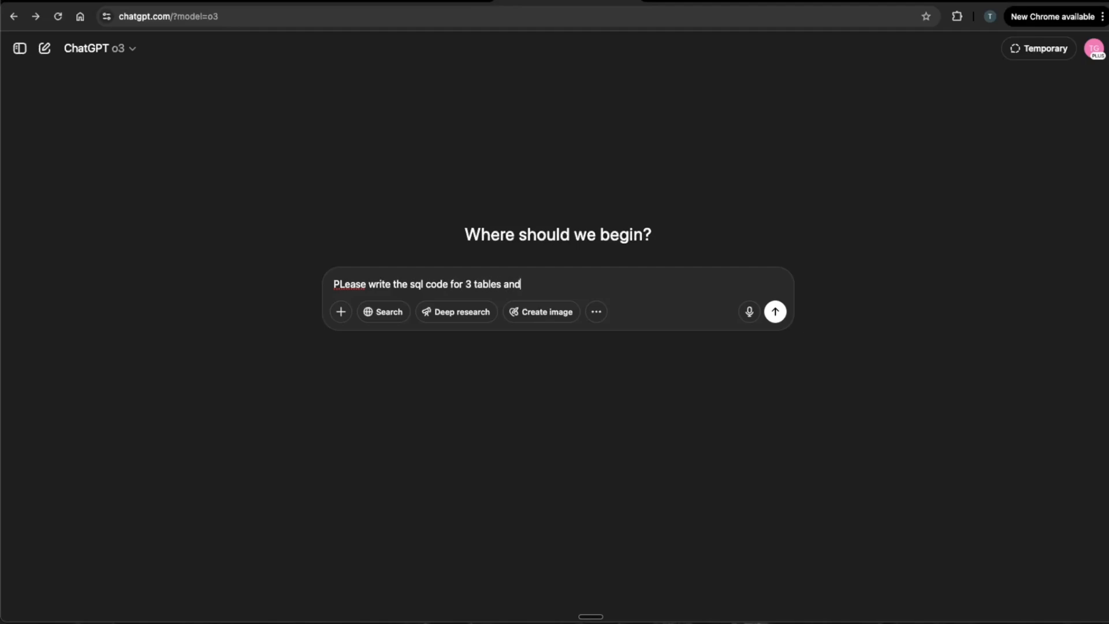
text(mmy data to enter into those)
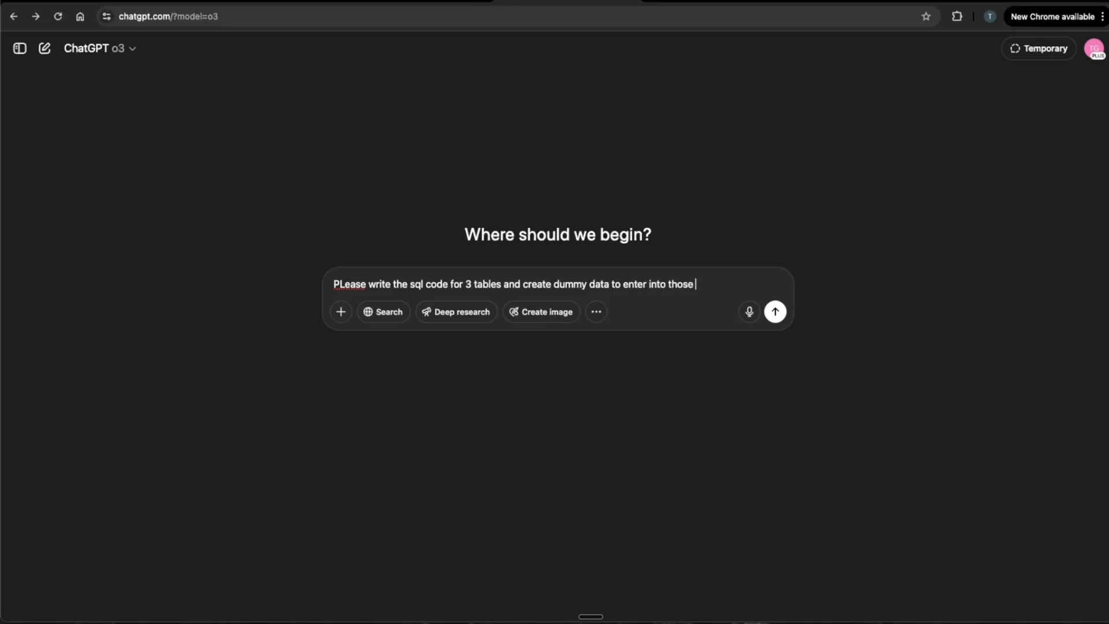
text( tables)
key(super+a)
text(Please write the sql code for 3 tables and create dummy data to enter into those tables. This will be for a stock tracking/backtesting app. Create a "stocks" table , price_history table and a tradings_strategy table. Use proper pk and fk when necessary linking tables including ids, ticker , company_name, and prices etc. For dummy data include 5 different tickers from various different sectors, 15 days of price history and 2-3 different trading strategies. write the full sql code for all.)
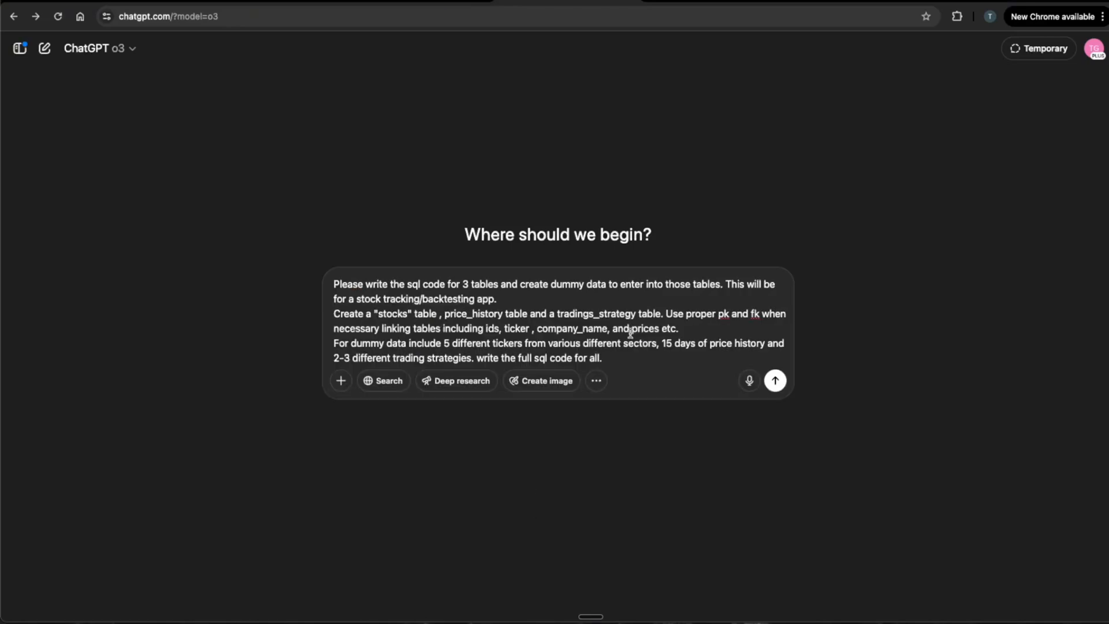
Step: Check the prompt's wording about the three tables and their dummy data, and submit it to generate the SQL
drag(377, 283, 593, 283)
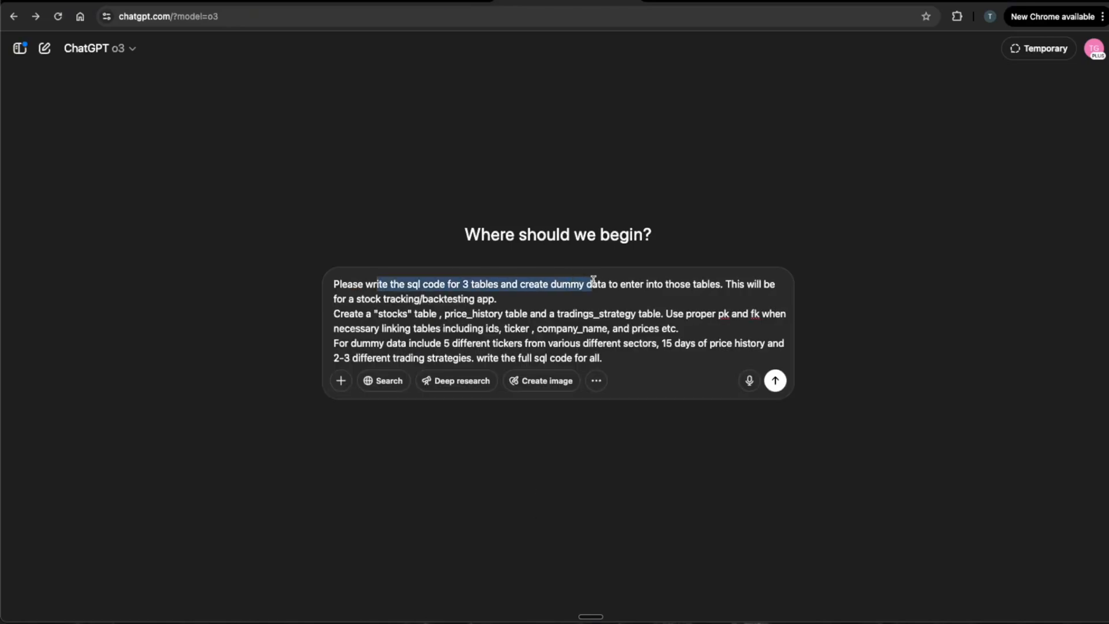
drag(513, 283, 642, 297)
click(553, 327)
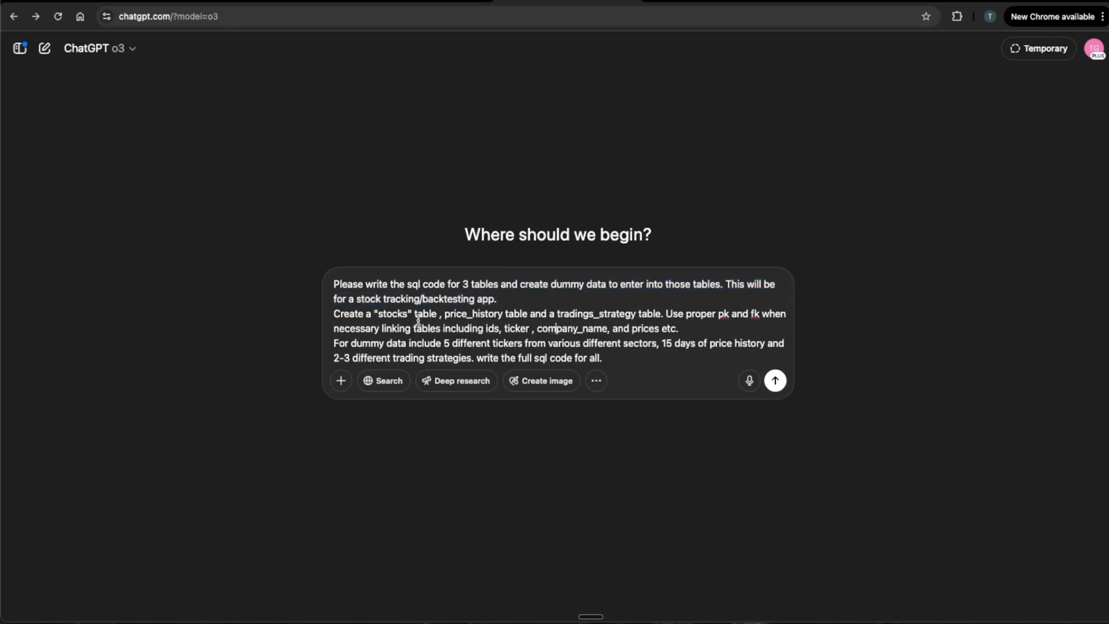
drag(379, 314, 511, 313)
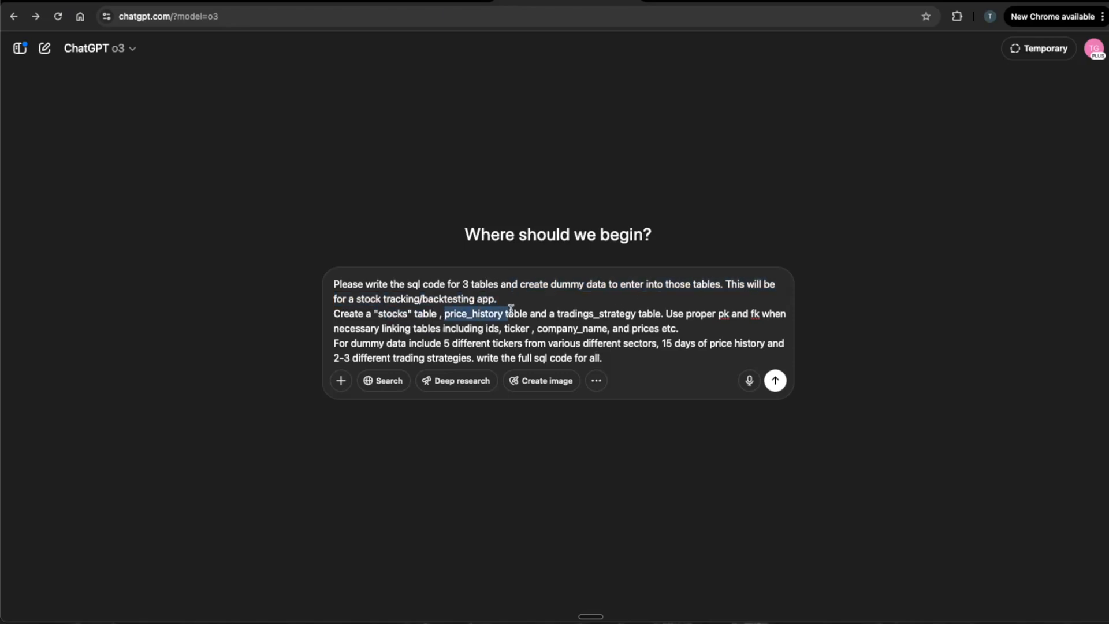
click(627, 312)
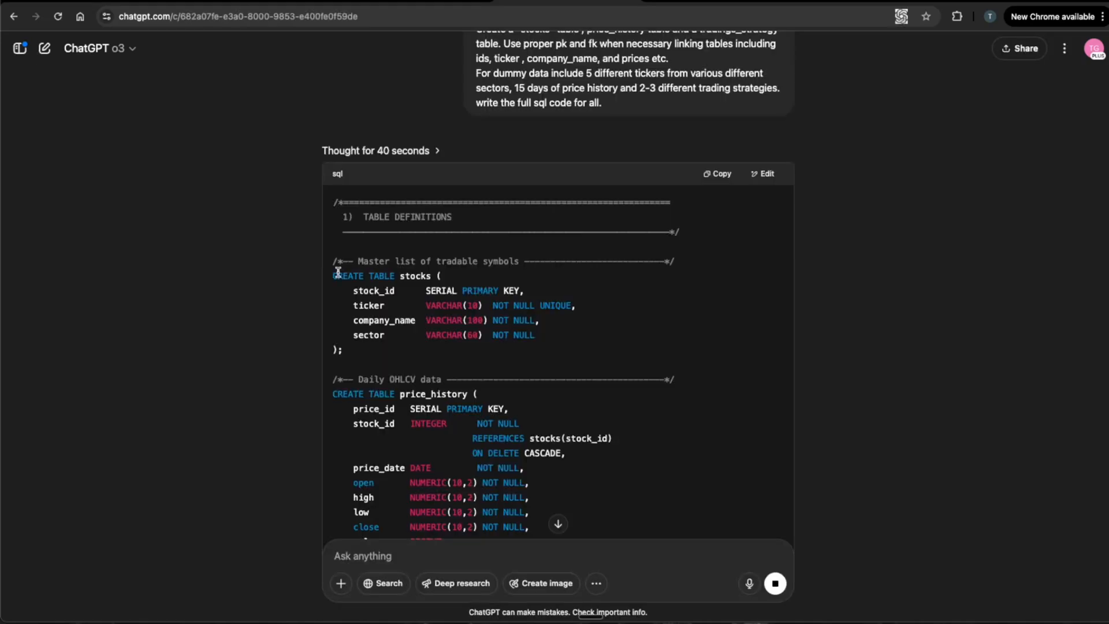
Step: Review the generated SQL: the stocks, price_history and trading_strategy table definitions, the price history index and the dummy data inserts
scroll(341, 270, down, 5)
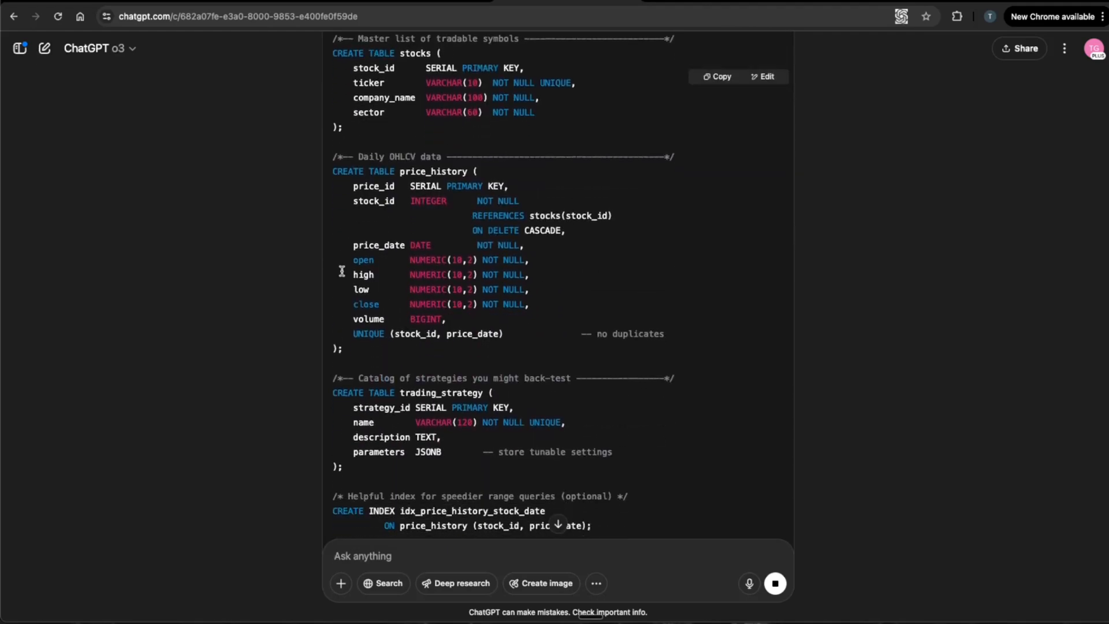
scroll(341, 268, up, 2)
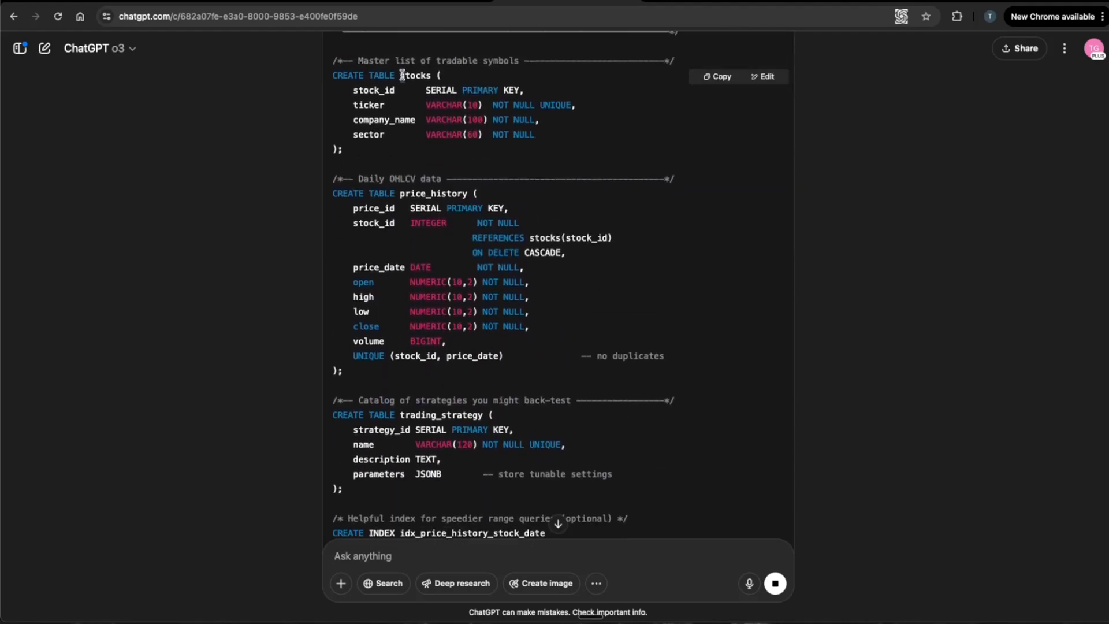
drag(404, 75, 416, 75)
drag(396, 194, 487, 196)
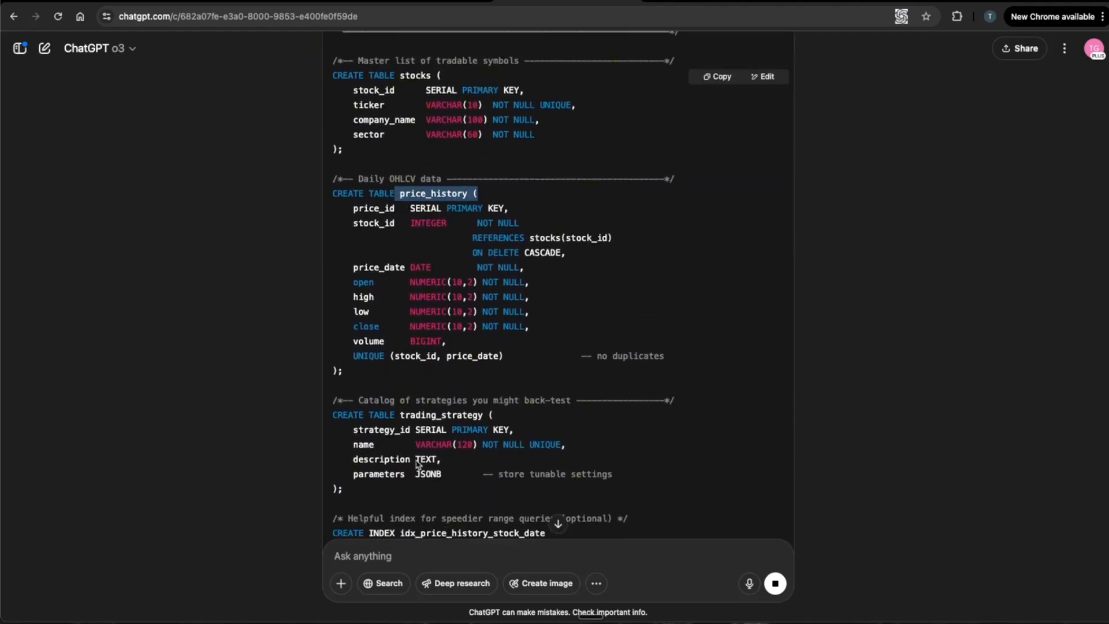
drag(400, 415, 484, 425)
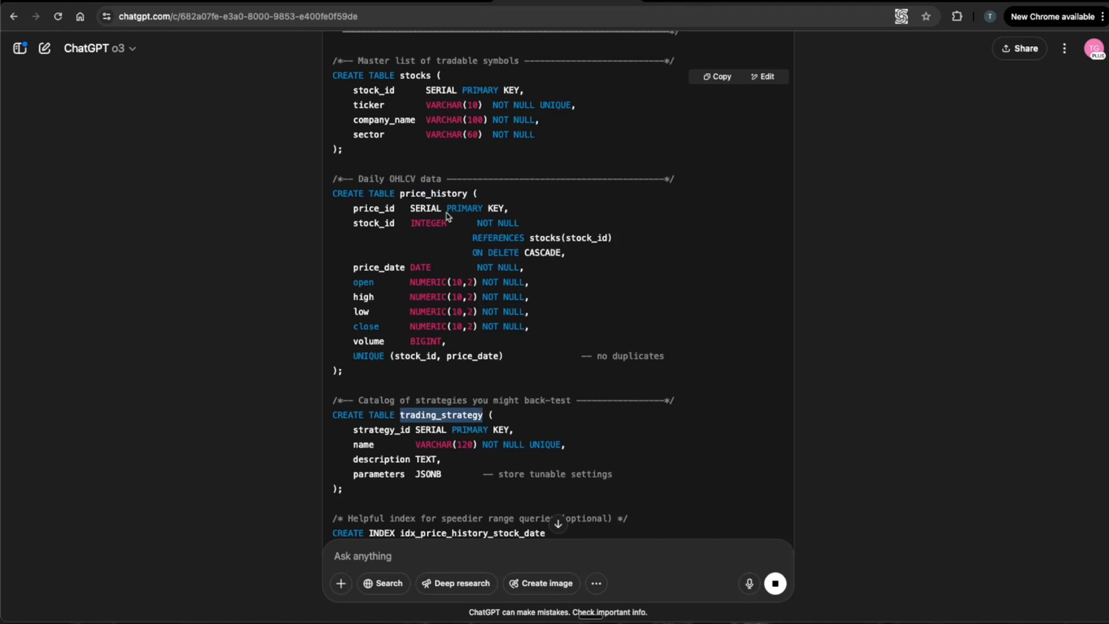
click(364, 108)
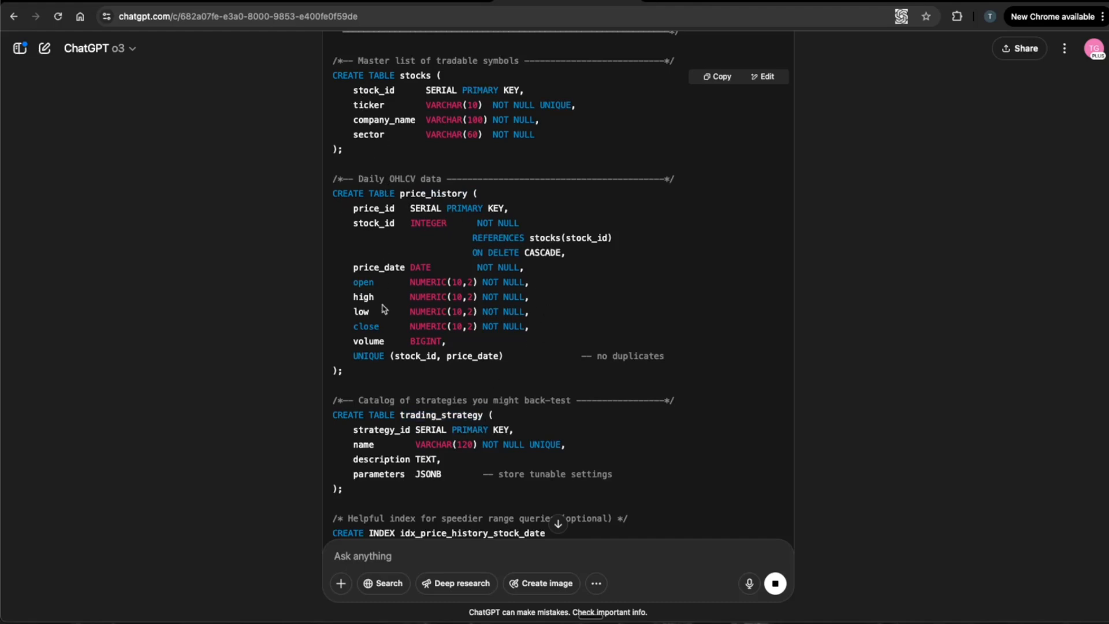
scroll(385, 309, down, 3)
drag(336, 399, 550, 411)
click(573, 411)
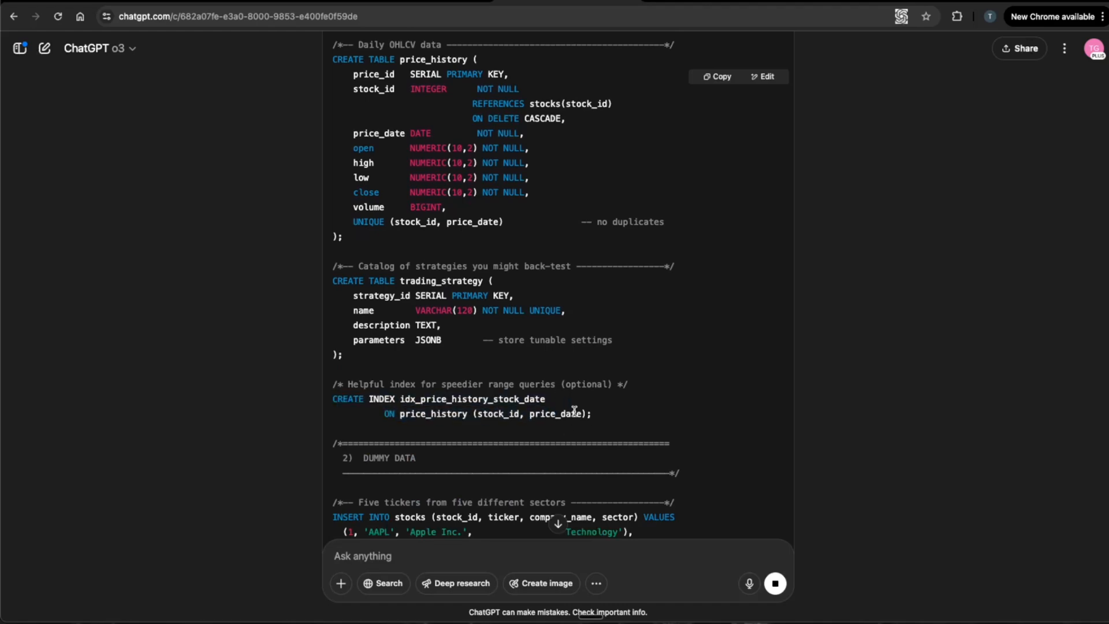
scroll(653, 406, down, 5)
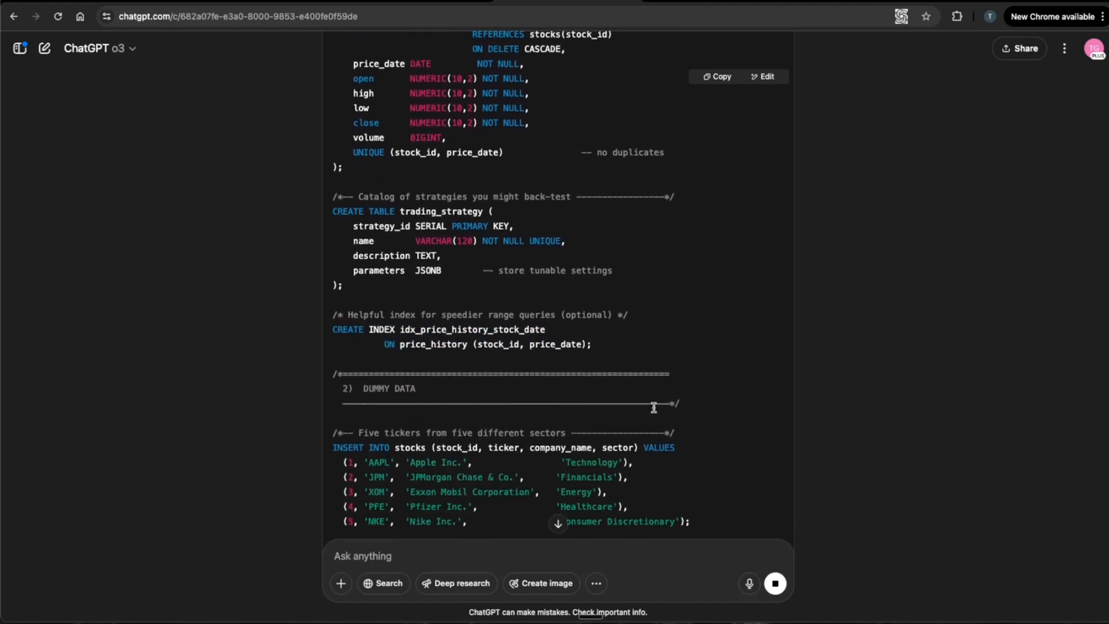
scroll(523, 353, up, 3)
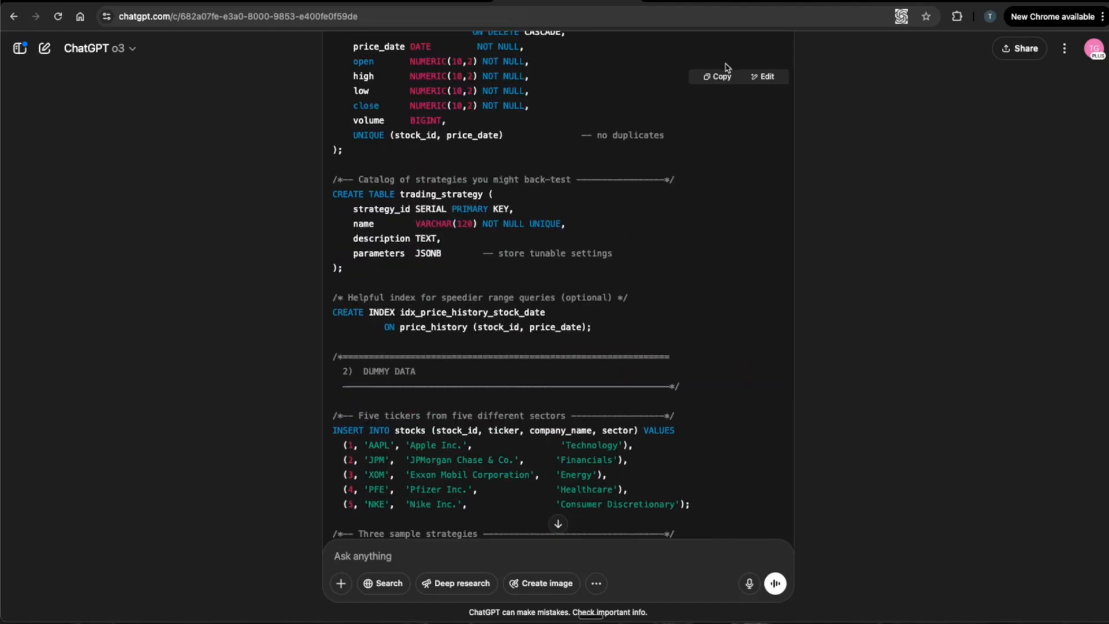
Step: Copy the generated SQL code and check the AI Money project's public schema for existing tables in Supabase
click(711, 79)
key(ctrl+Tab)
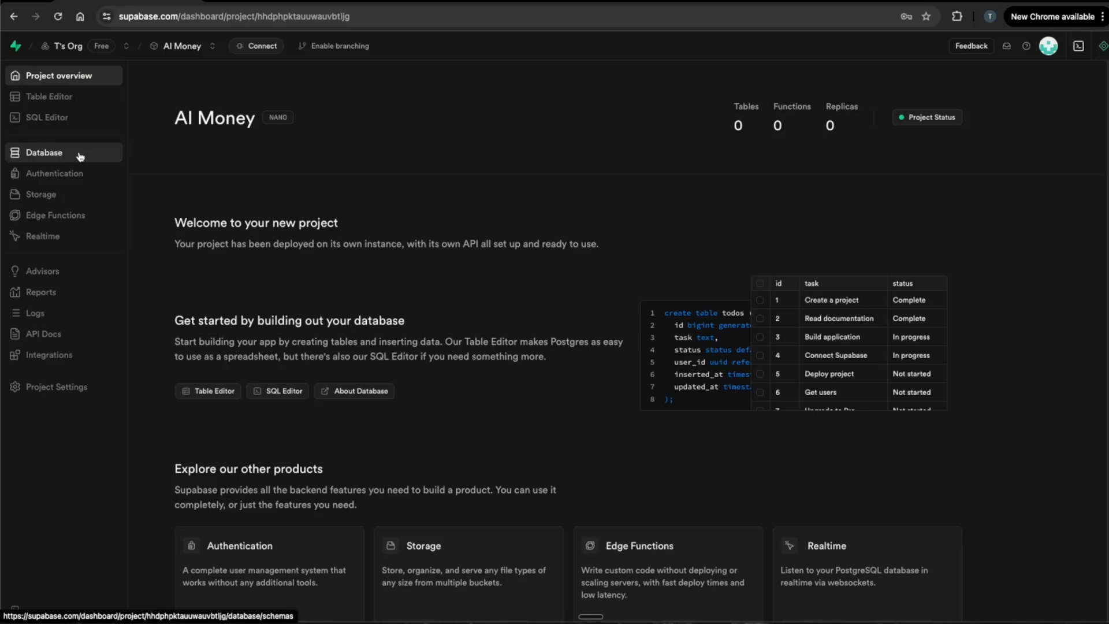
click(46, 97)
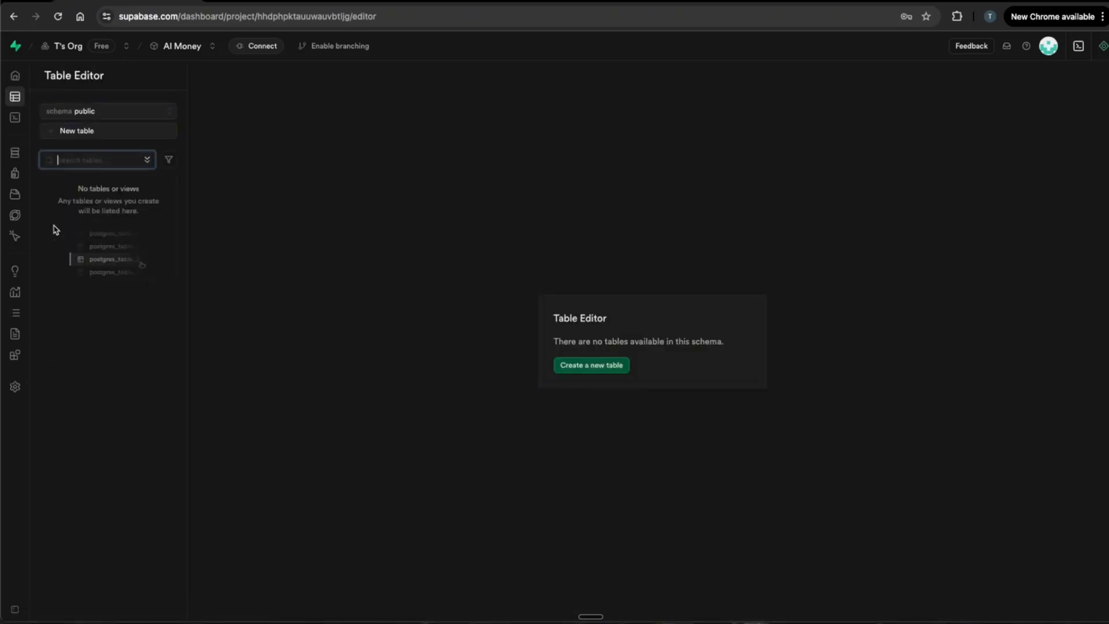
mouse_move(7, 155)
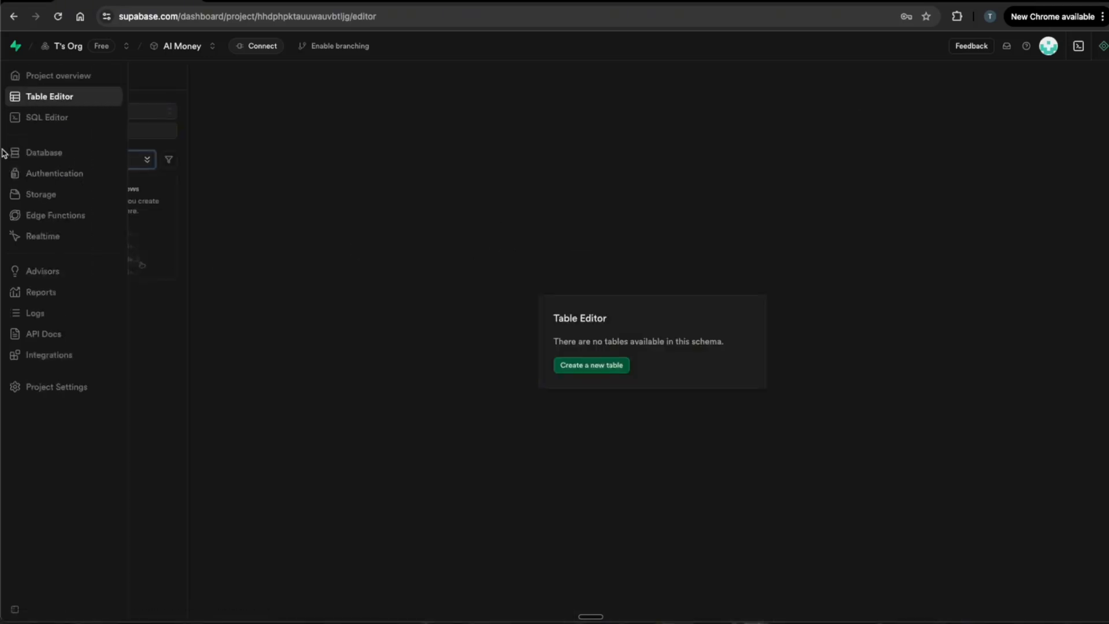
Step: Paste the copied SQL into an enlarged new SQL Editor query, run it and check its result message
click(46, 119)
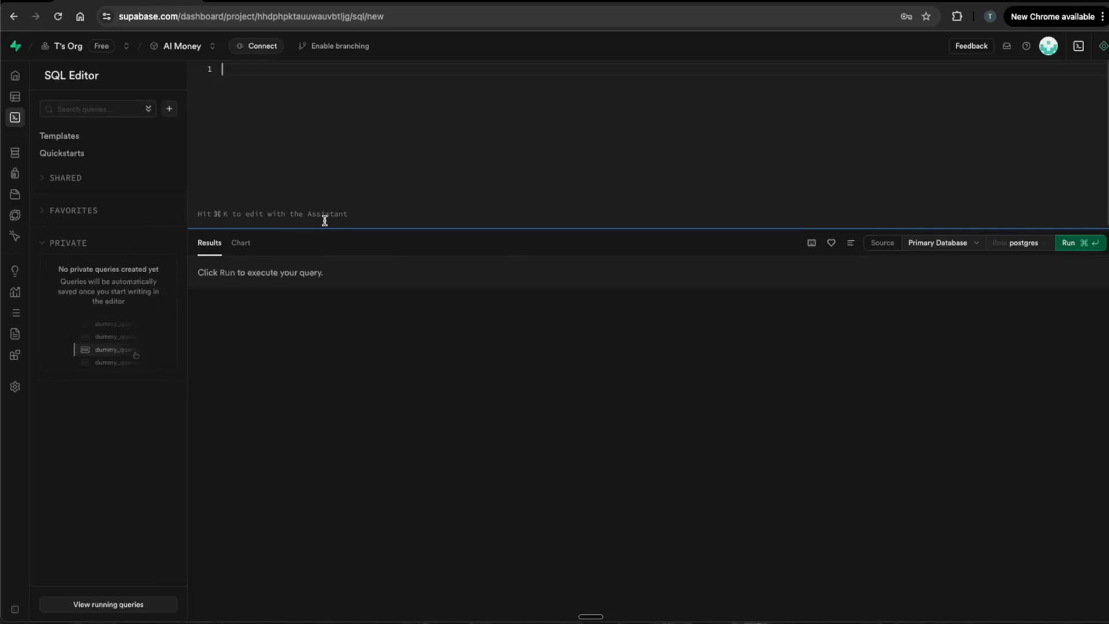
drag(325, 228, 329, 453)
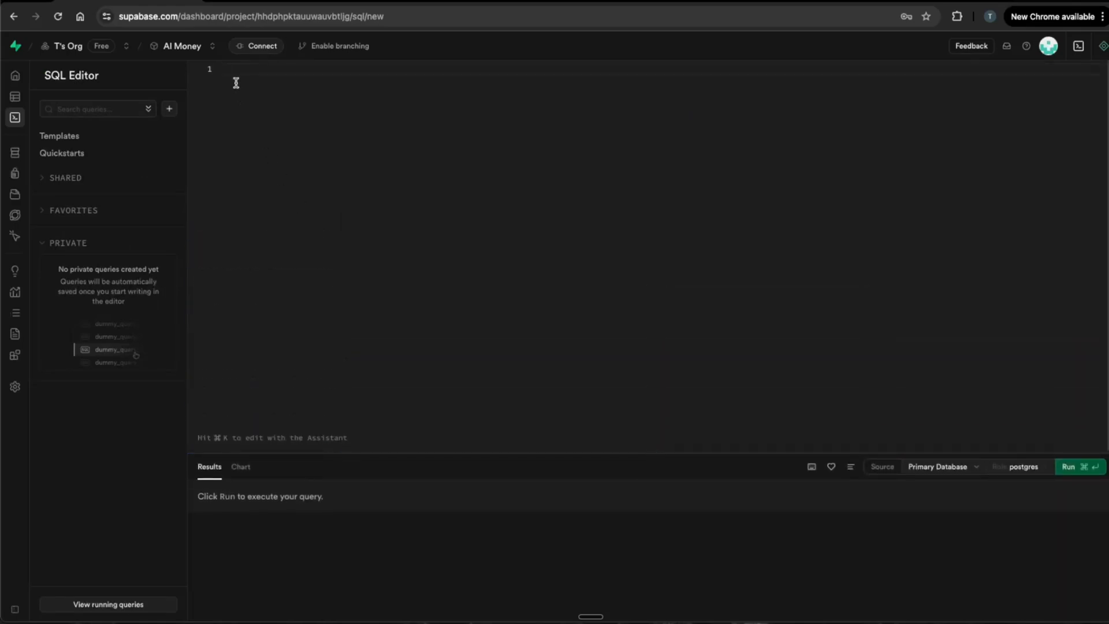
key(super+v)
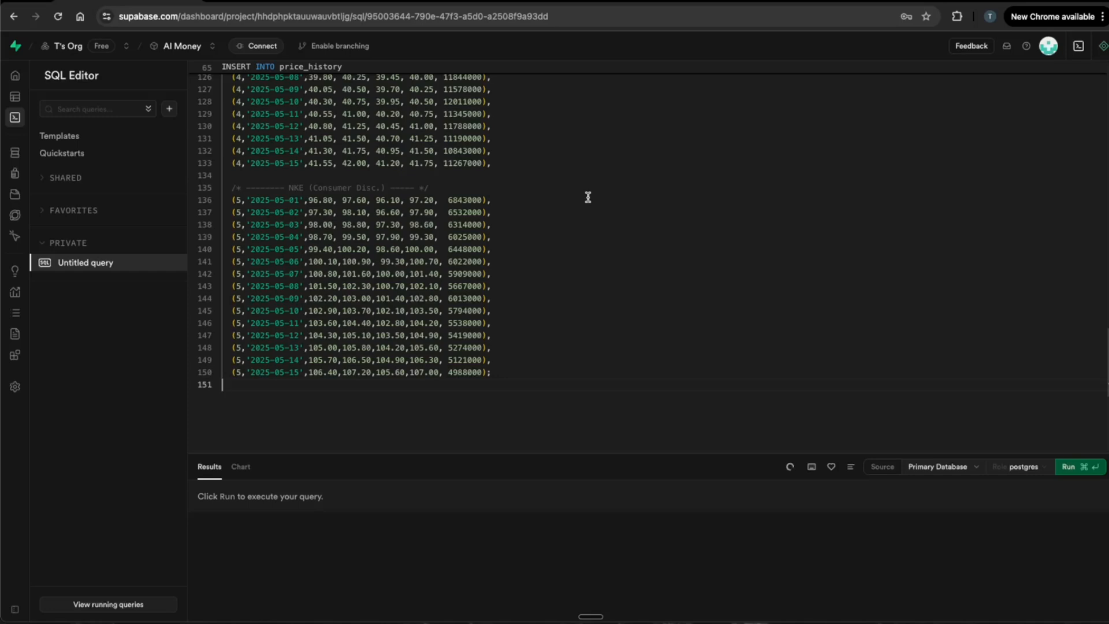
click(1080, 466)
drag(199, 481, 345, 487)
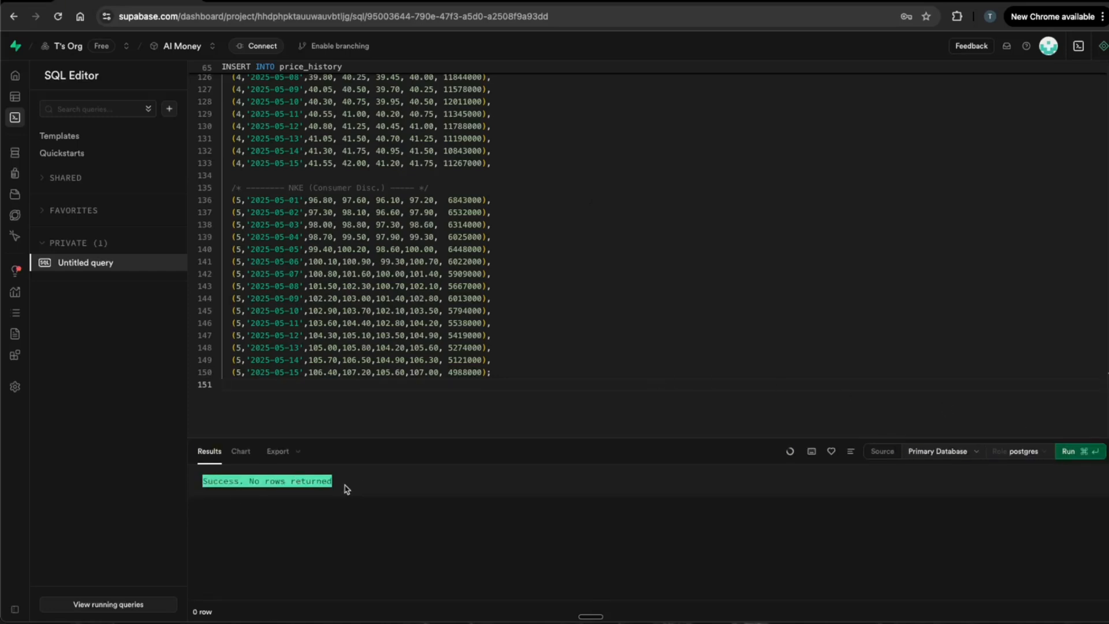
Step: Inspect the rows of the trading_strategy and price_history tables in the Table Editor
mouse_move(27, 152)
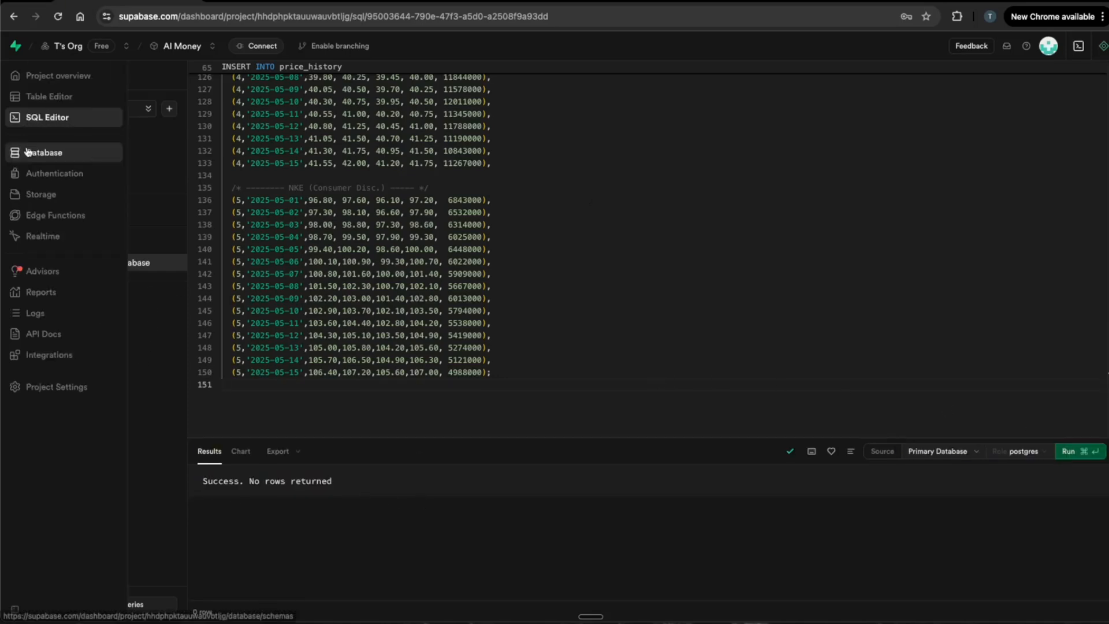
click(28, 96)
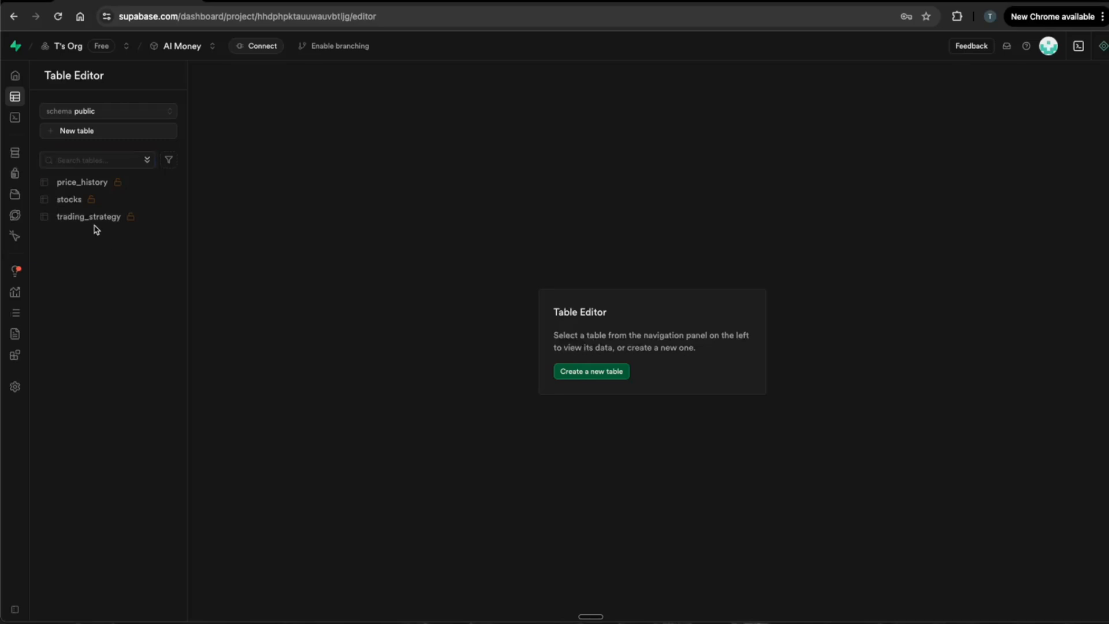
click(71, 208)
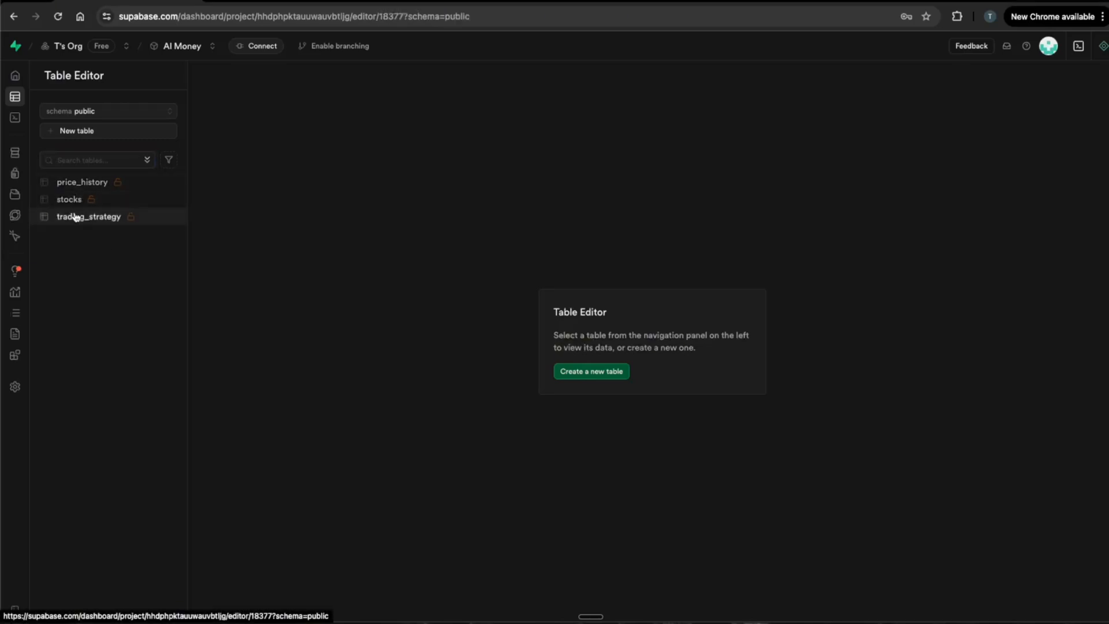
click(89, 219)
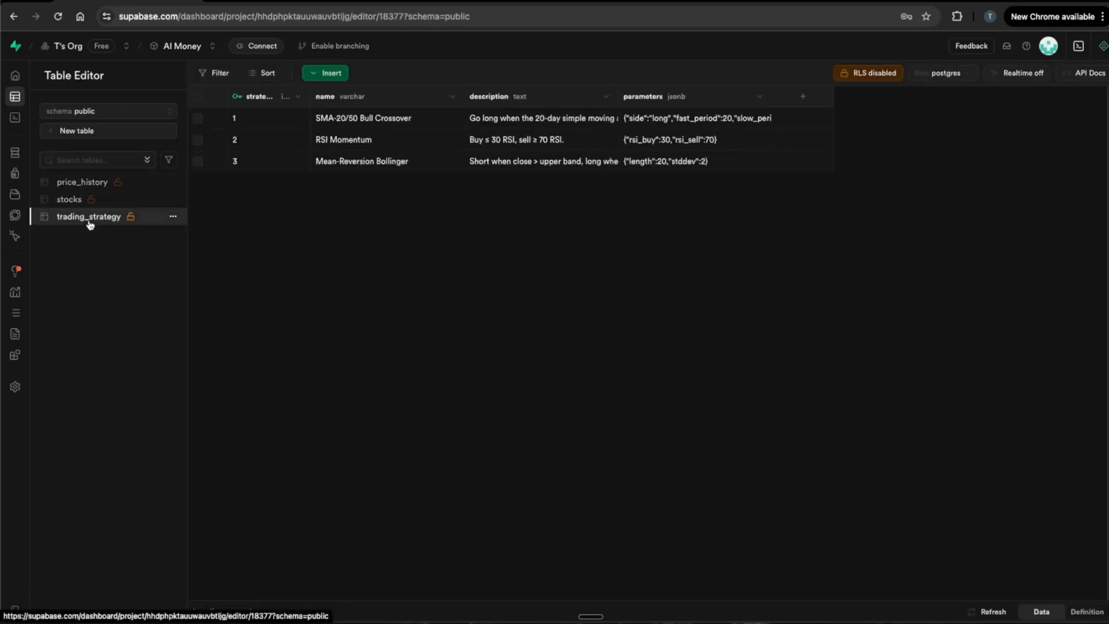
click(88, 181)
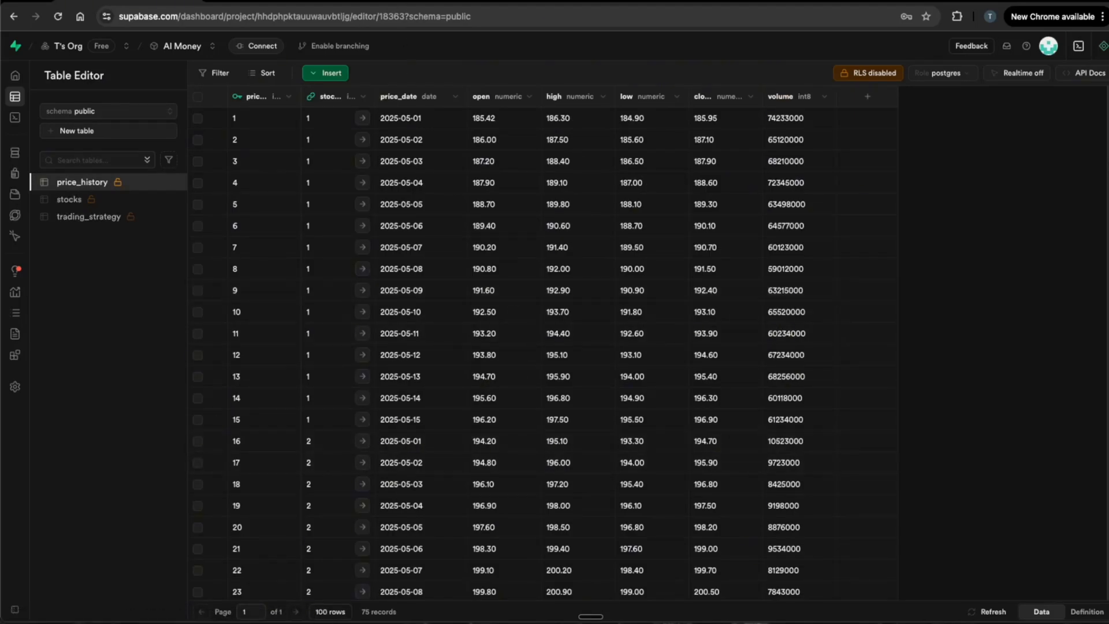
Step: In Lovable, follow the preview's Get Started link and look at the Sign Up and Login forms
key(ctrl+Tab)
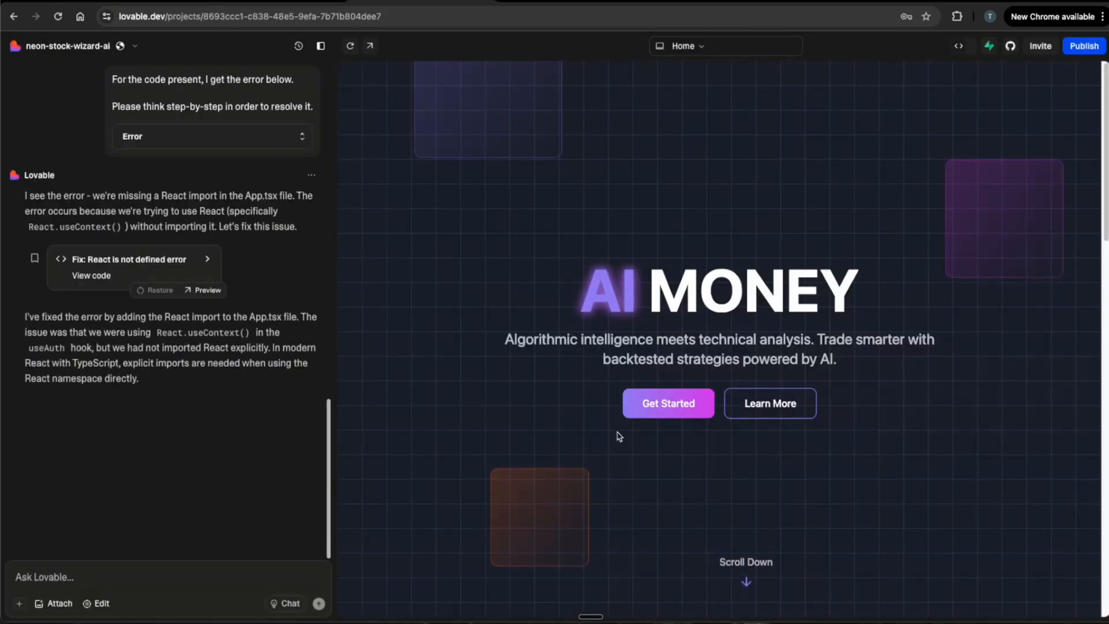
click(638, 400)
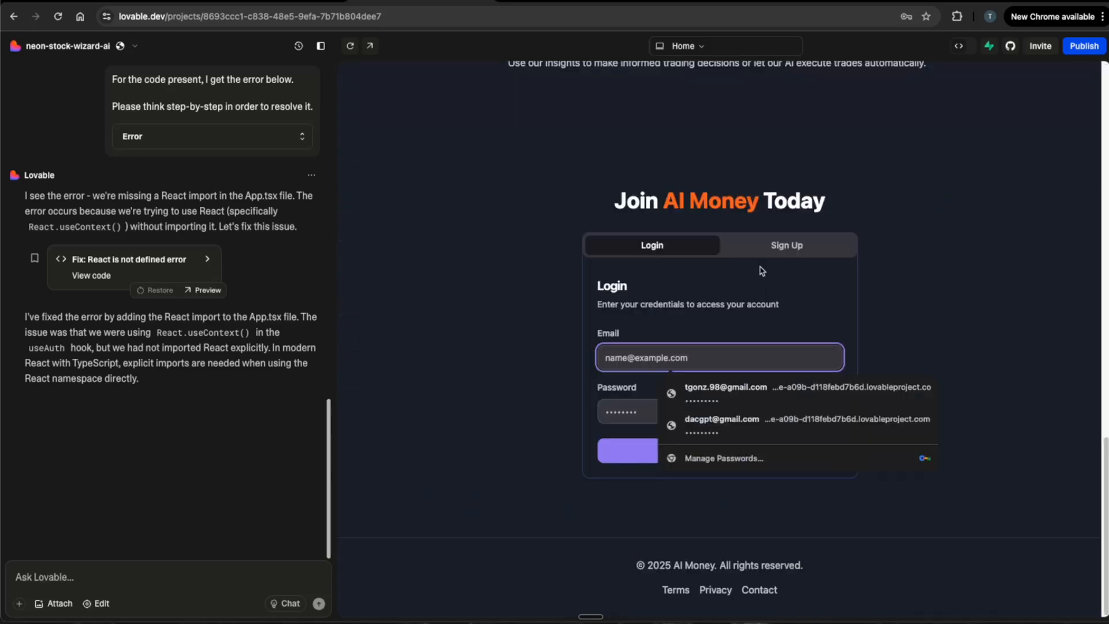
click(774, 249)
click(669, 251)
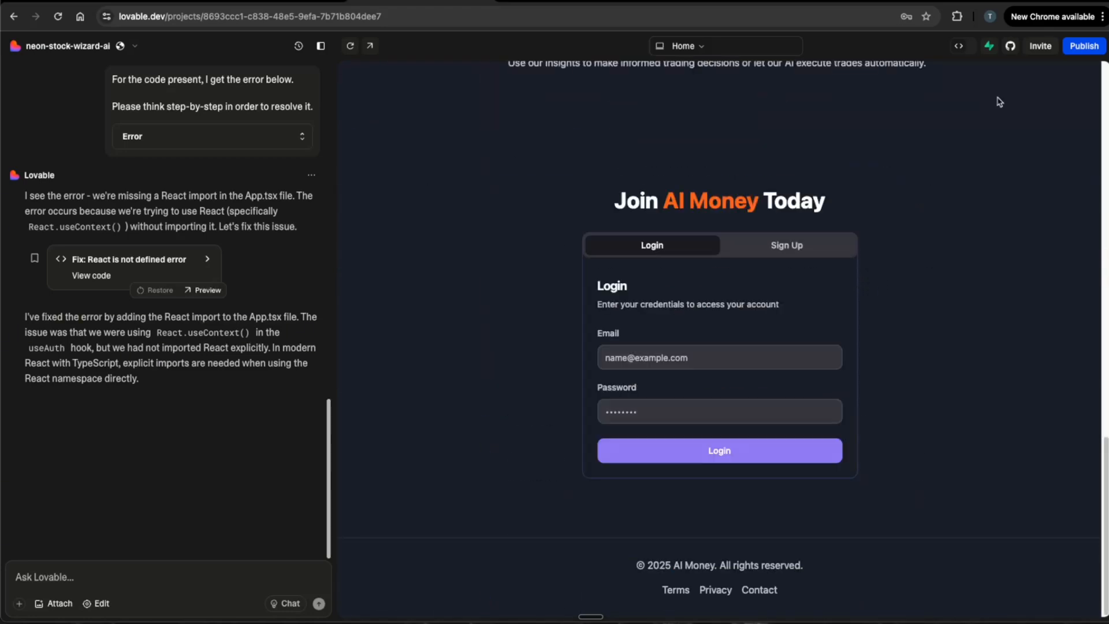
Step: Connect the Lovable project to the AI Money Supabase project in the Supabase integration settings and leave the settings
click(989, 47)
drag(370, 497, 460, 495)
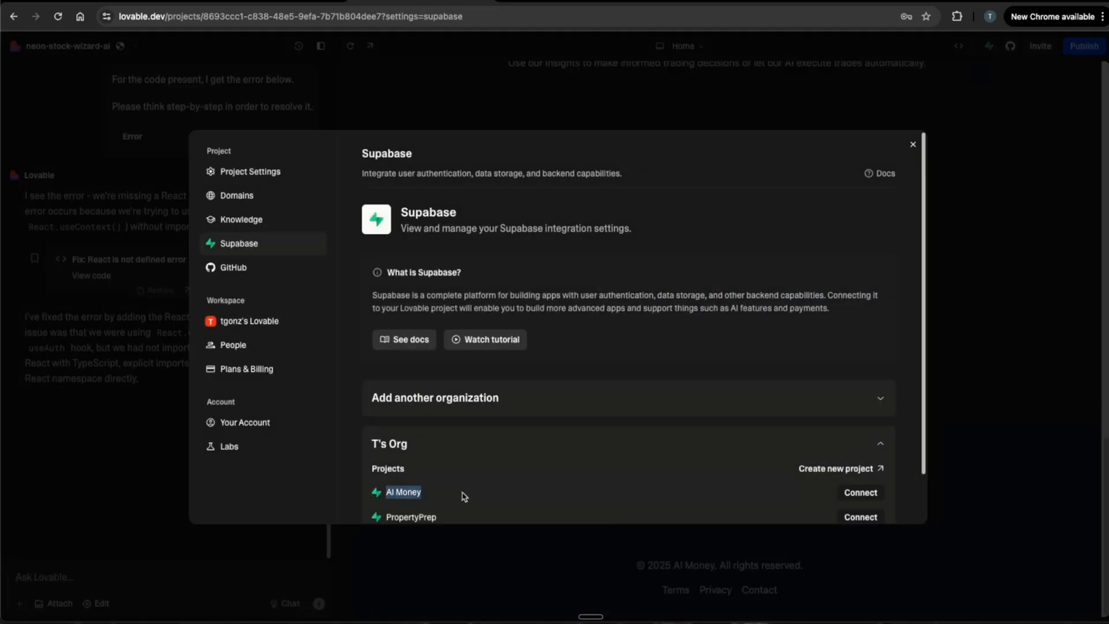
click(537, 465)
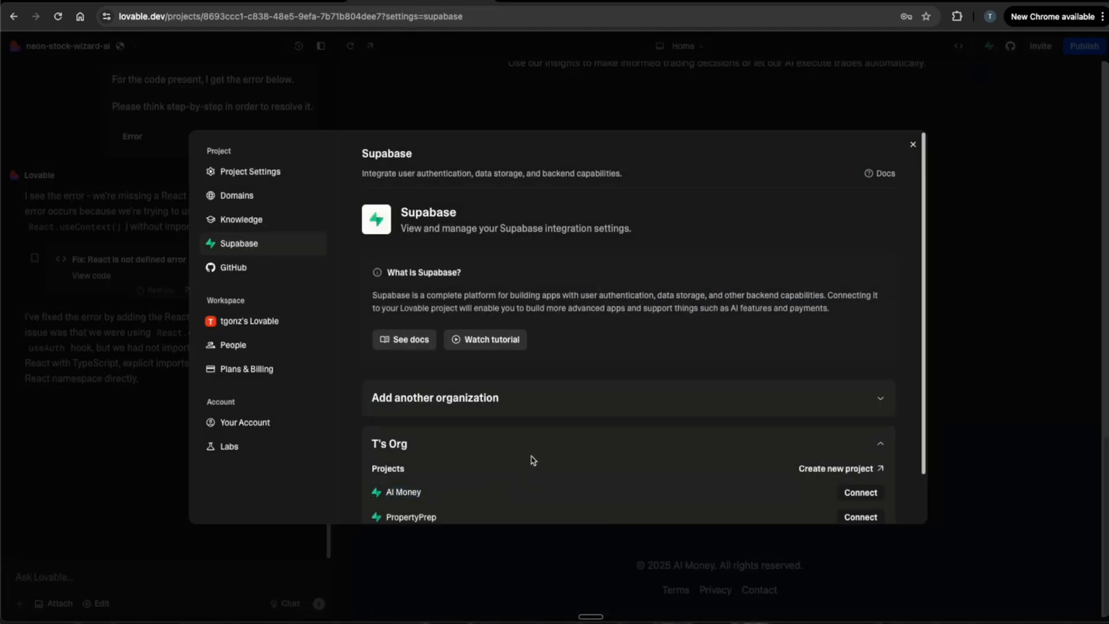
click(864, 494)
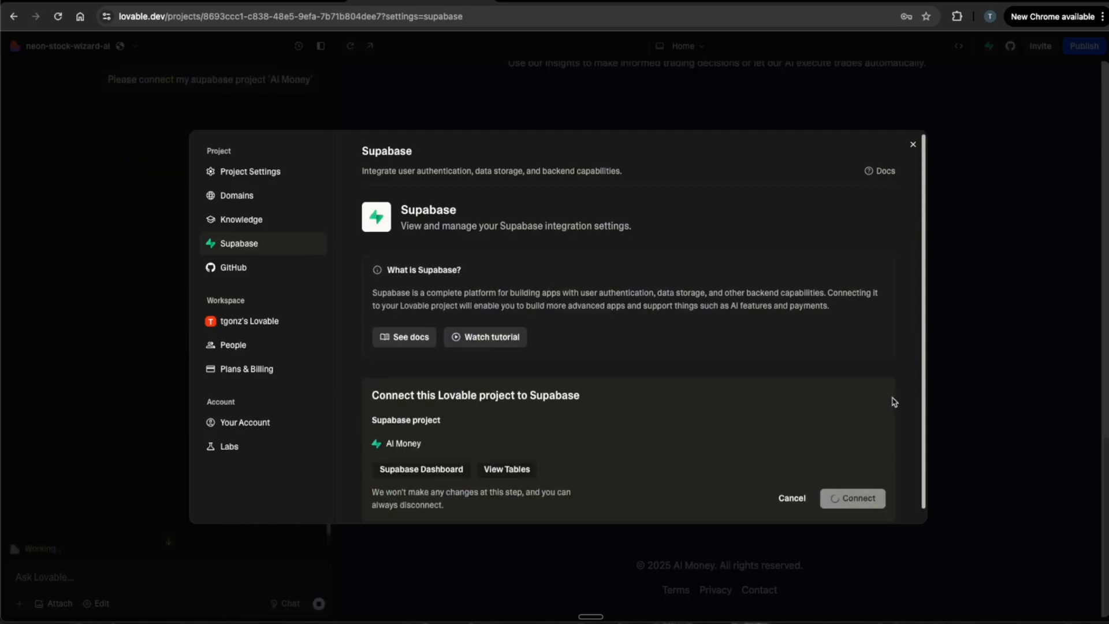
click(951, 349)
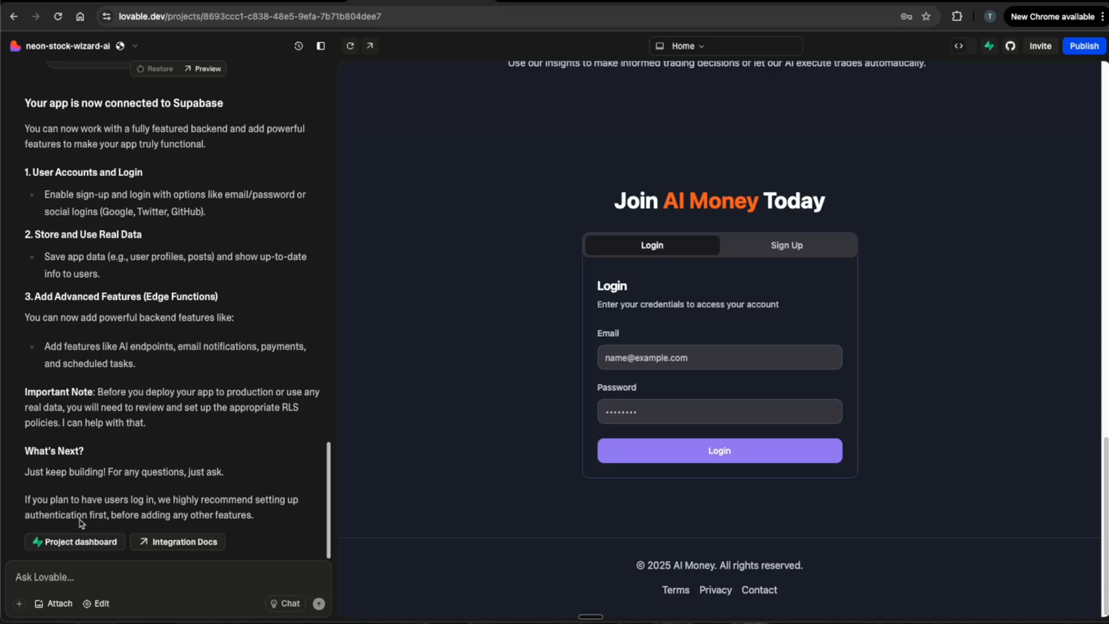
Step: Draft a Lovable request to enable user auth functionality with the connected Supabase project, quoting the suggested "1. User Accounts and Login" section
triple_click(26, 170)
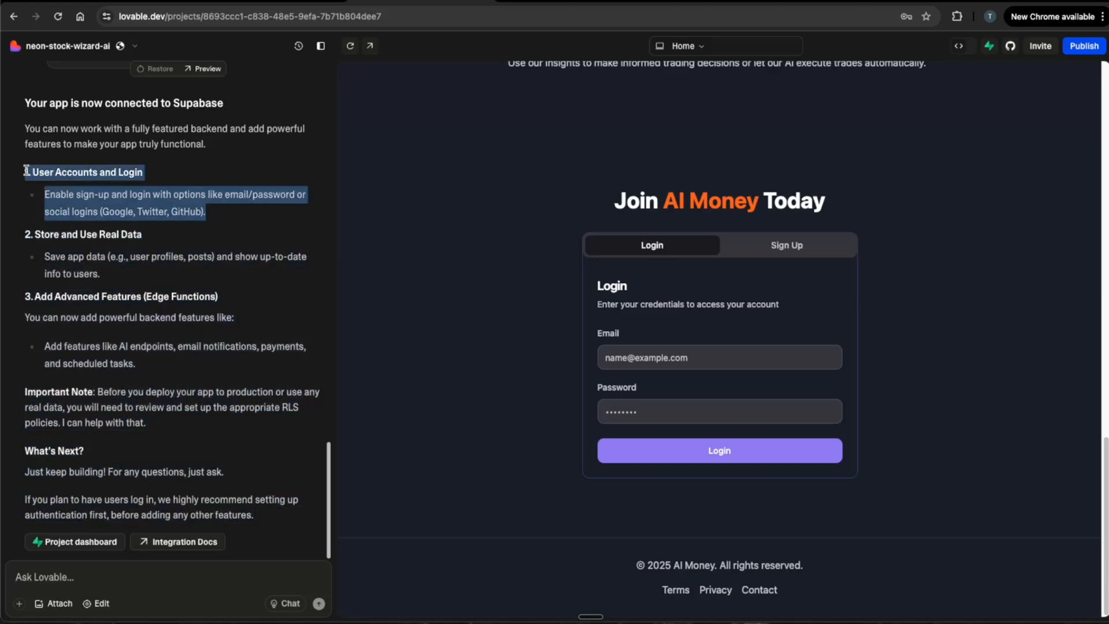
click(116, 576)
text(please enable the user)
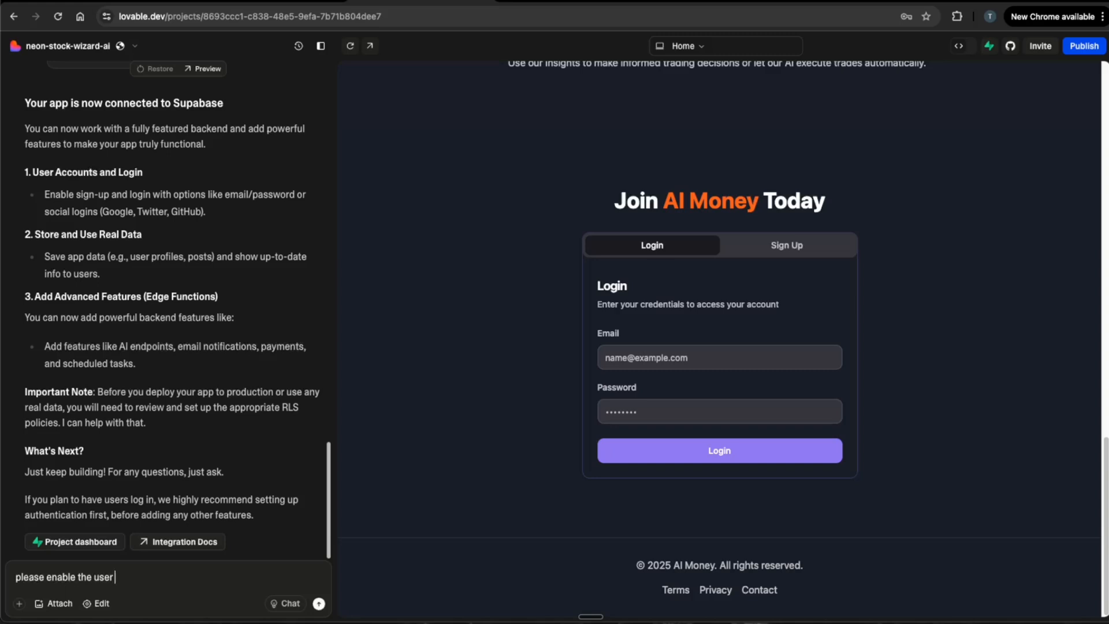
text( auth with our superabase)
click(136, 576)
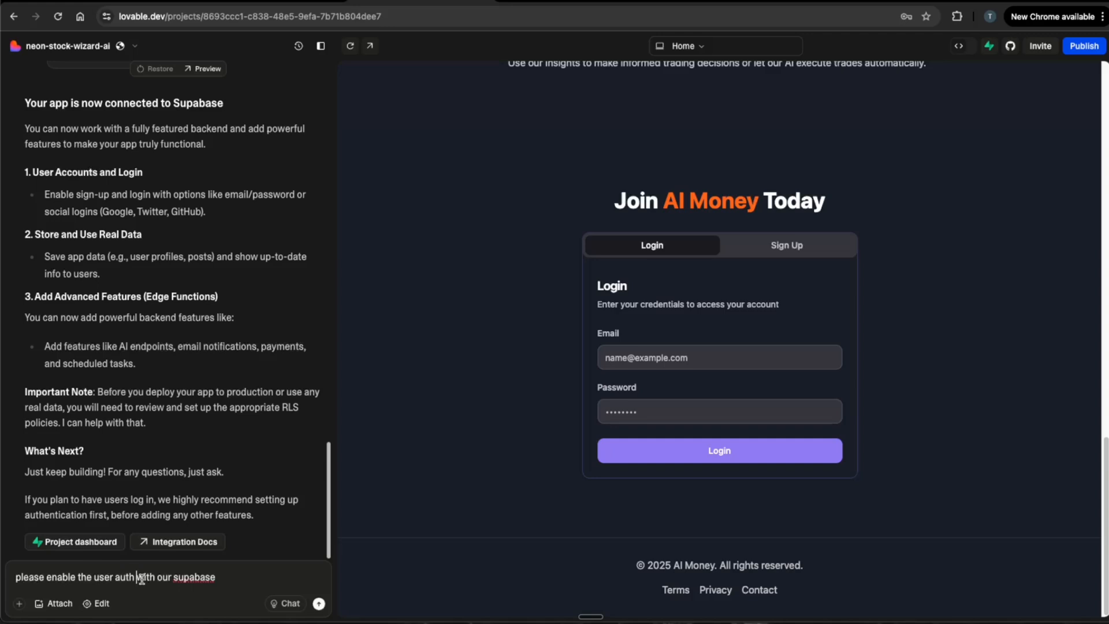
text(functionality)
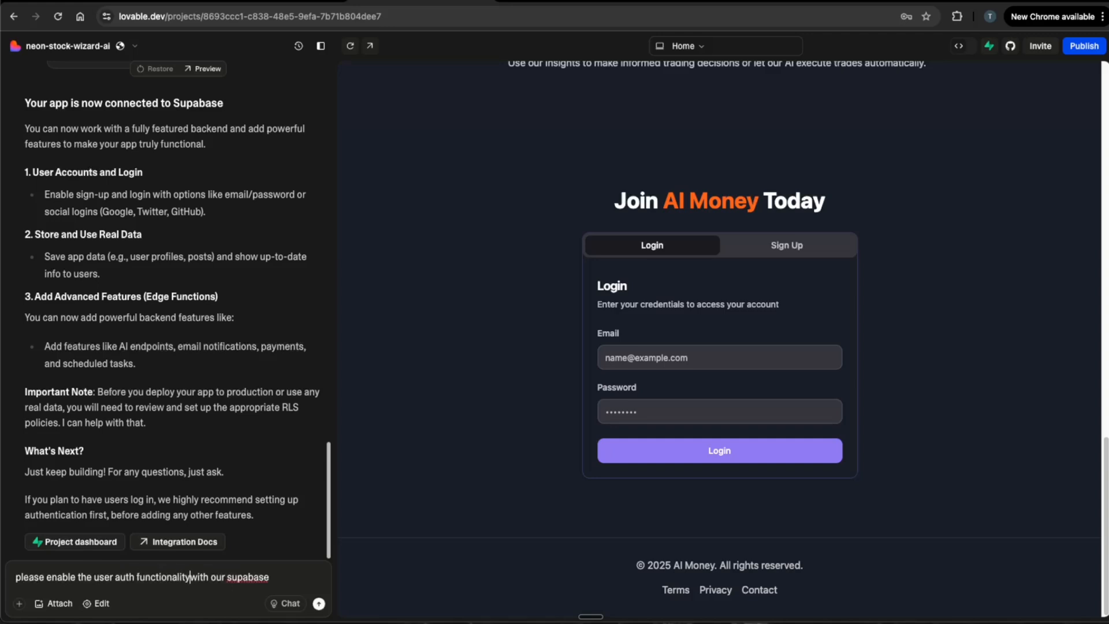
click(279, 575)
text(project thats been connected. "1. User Accounts and Login)
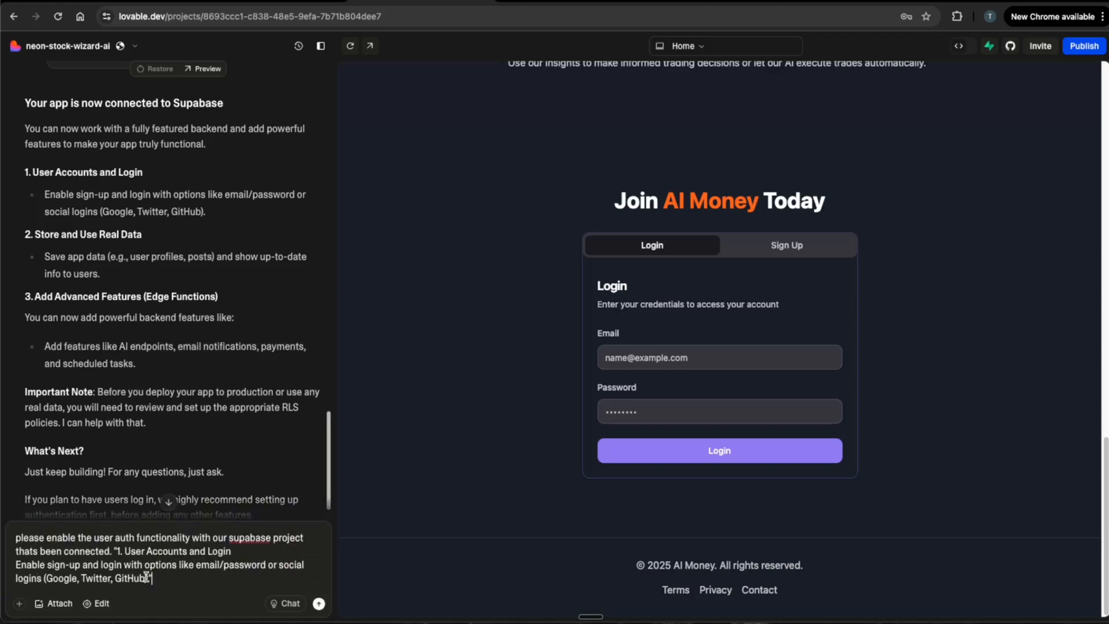
Step: Limit the request to email and password without Google or extra login functionality, name the project "AI Money", and send it
drag(148, 577, 43, 577)
key(BackSpace)
key(Right)
key(Right)
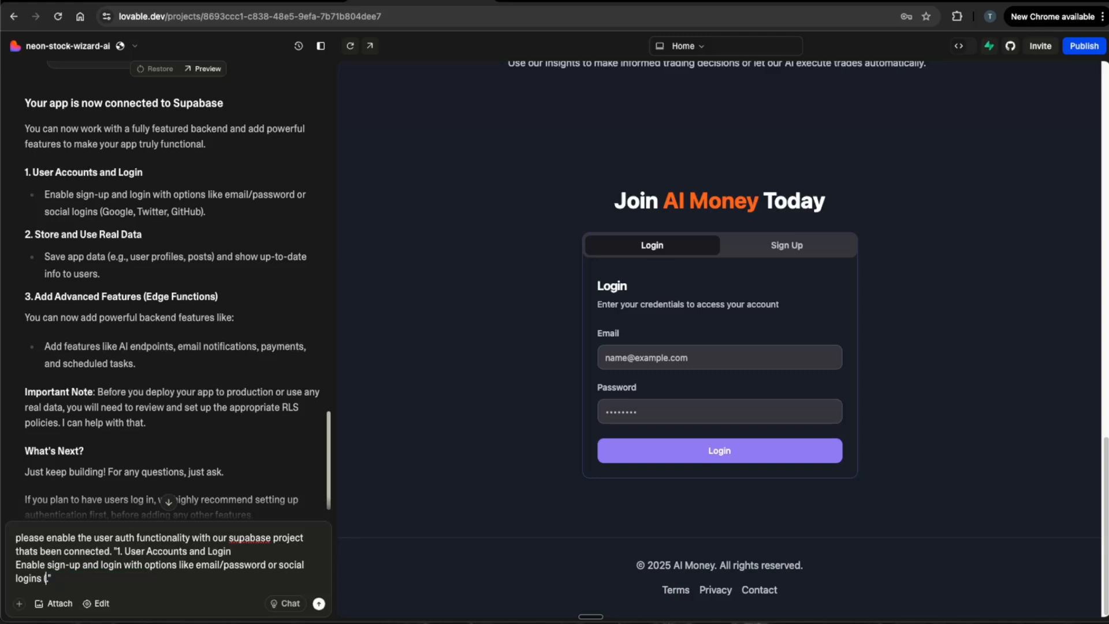
text(Just with proper email an)
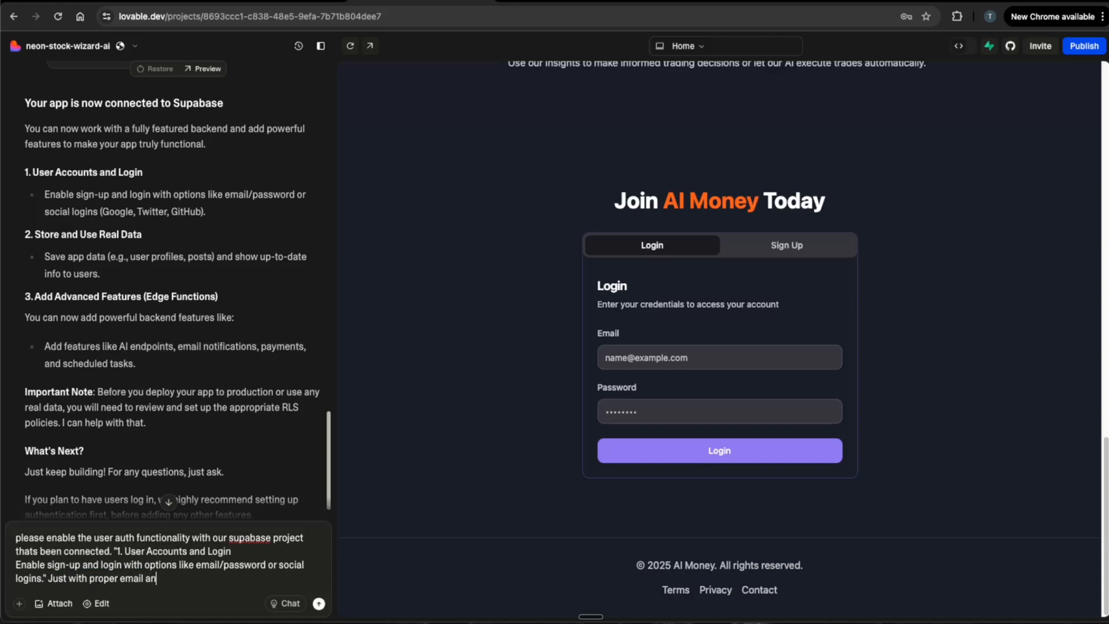
text(d password no need for google or extra login functionality)
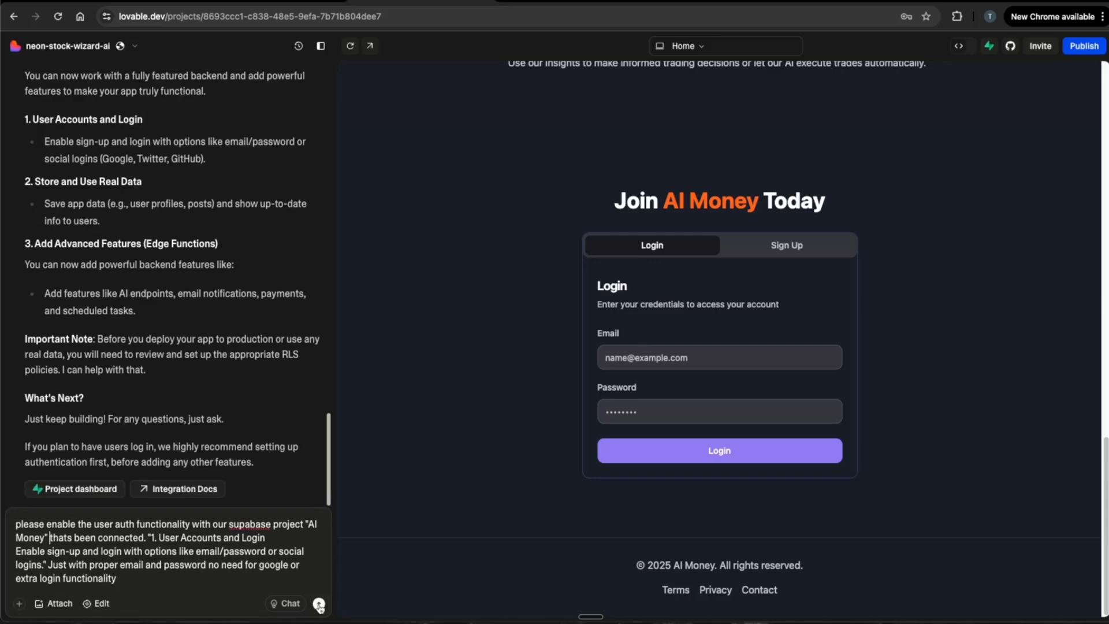
click(319, 604)
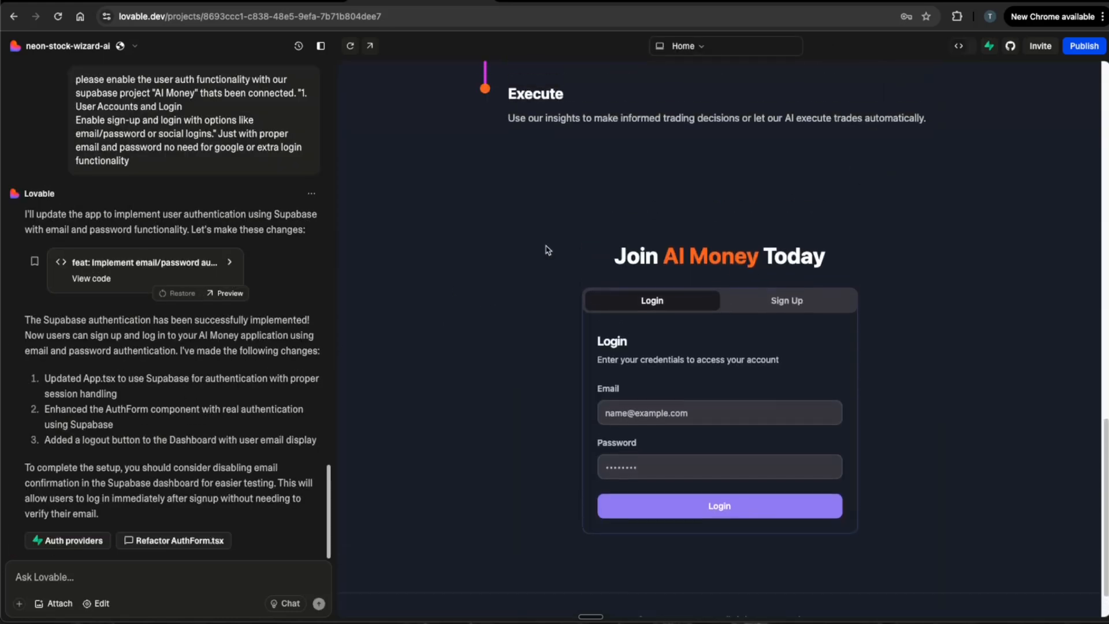
Step: Register a new account in the preview's Sign Up form with the saved test account's email and password
scroll(547, 250, down, 1)
click(679, 357)
click(787, 247)
click(669, 357)
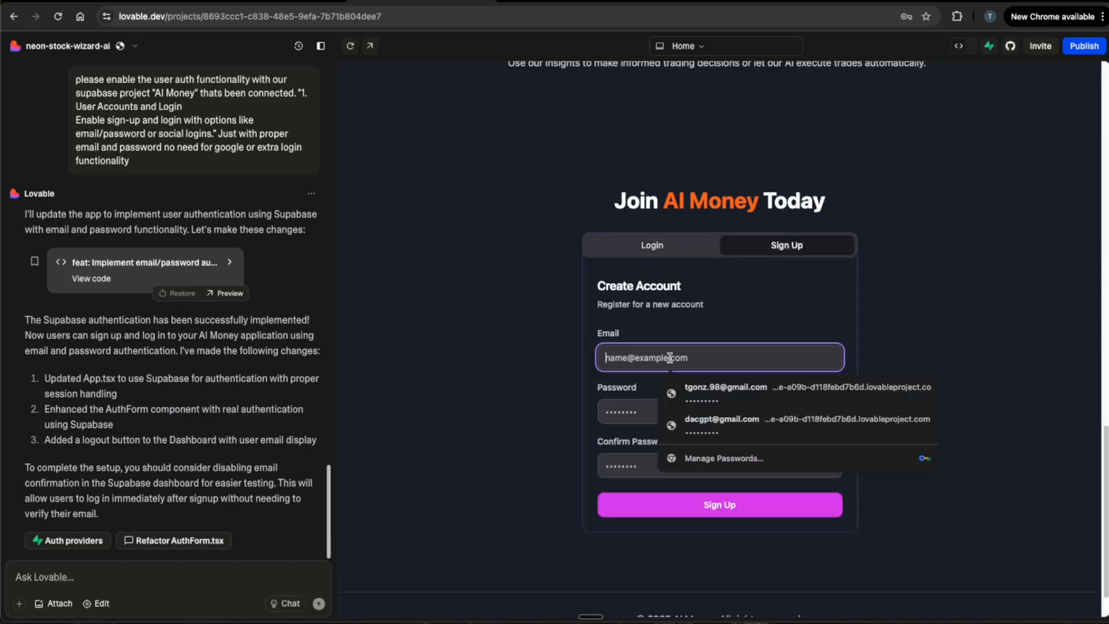
click(722, 420)
click(688, 507)
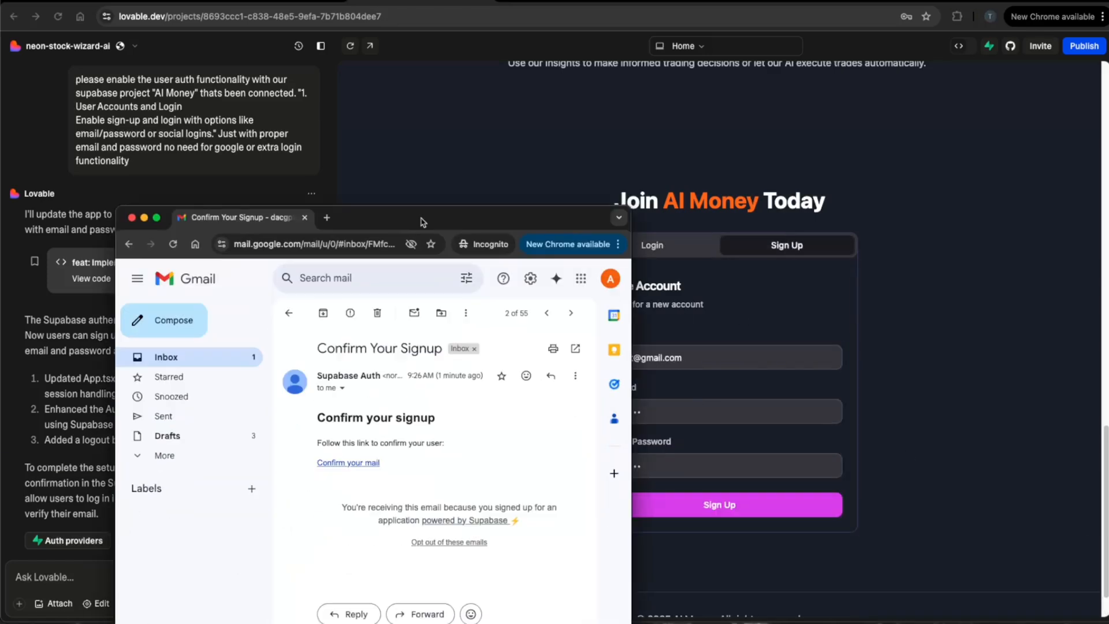
Step: Follow the link in the Supabase signup confirmation email in Gmail, and refresh the Authentication user list in Supabase
drag(421, 223, 333, 15)
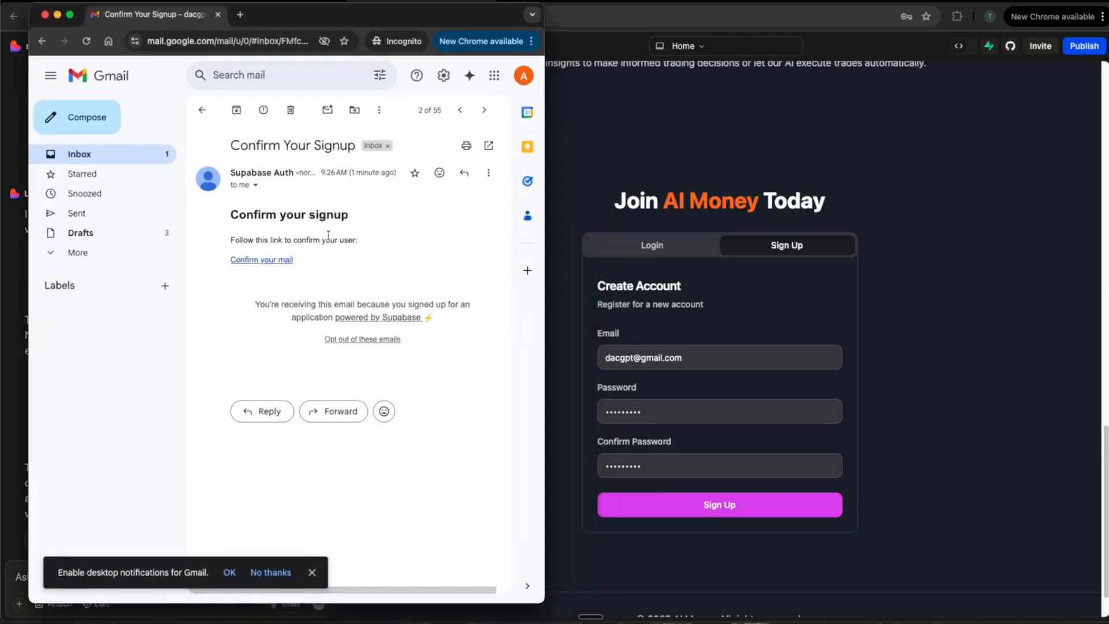
click(261, 259)
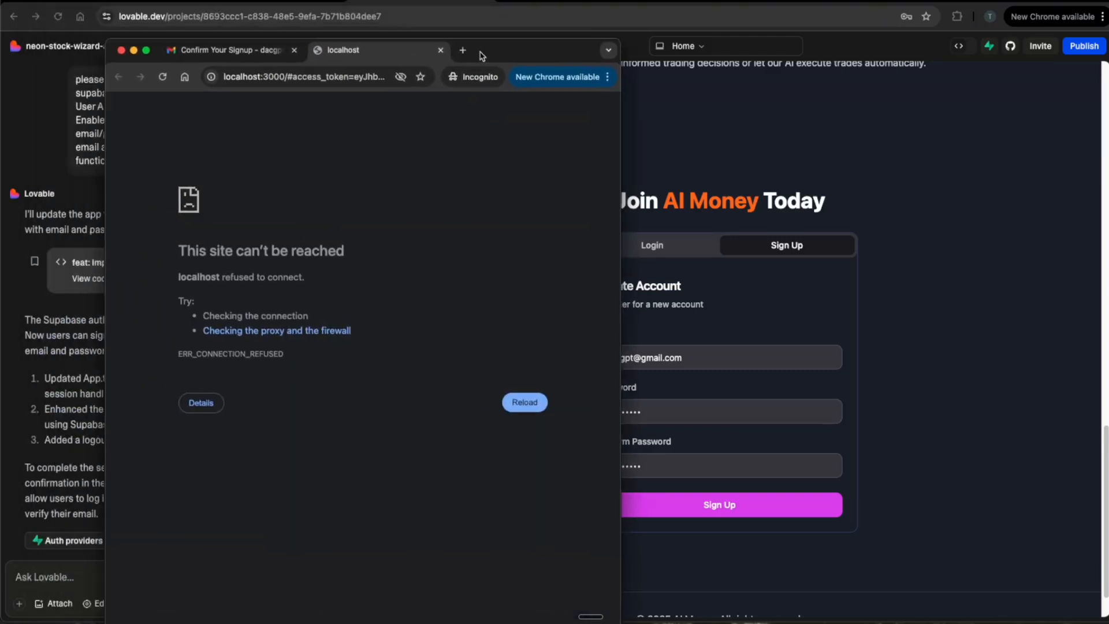
key(super+m)
click(130, 2)
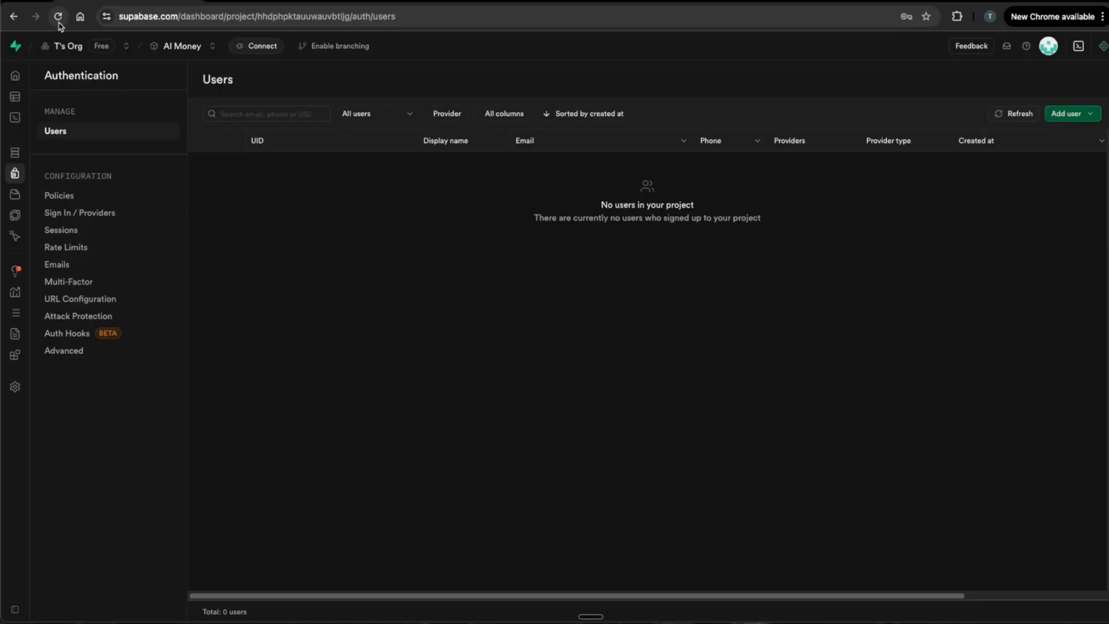
click(59, 21)
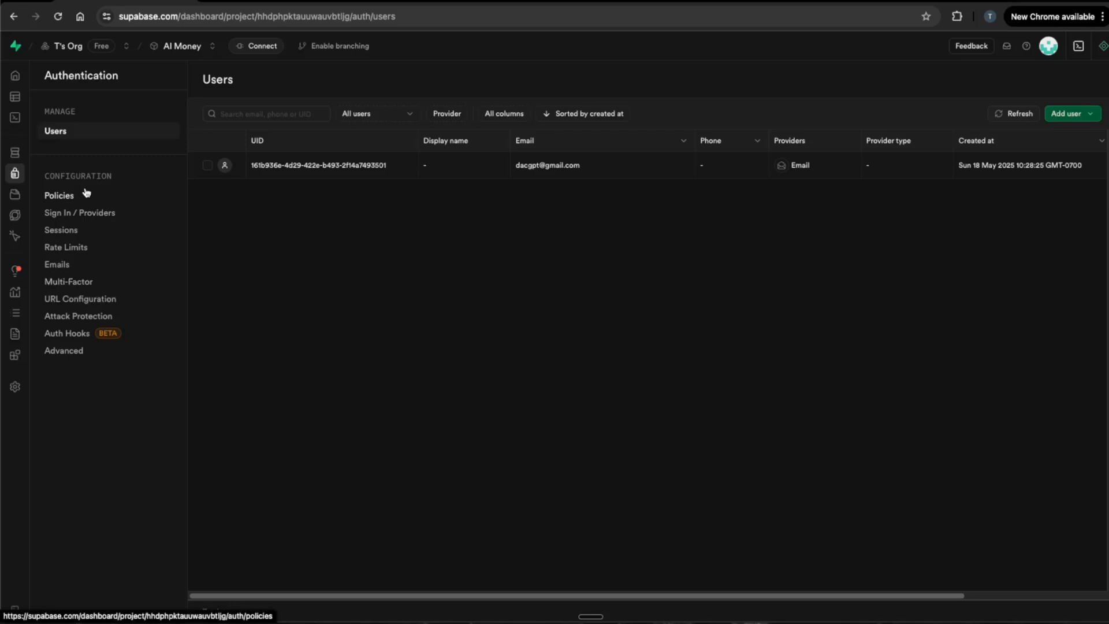
Step: Turn off Confirm email for the Email auth provider under Sign In / Providers, save it, and return to Authentication
click(67, 214)
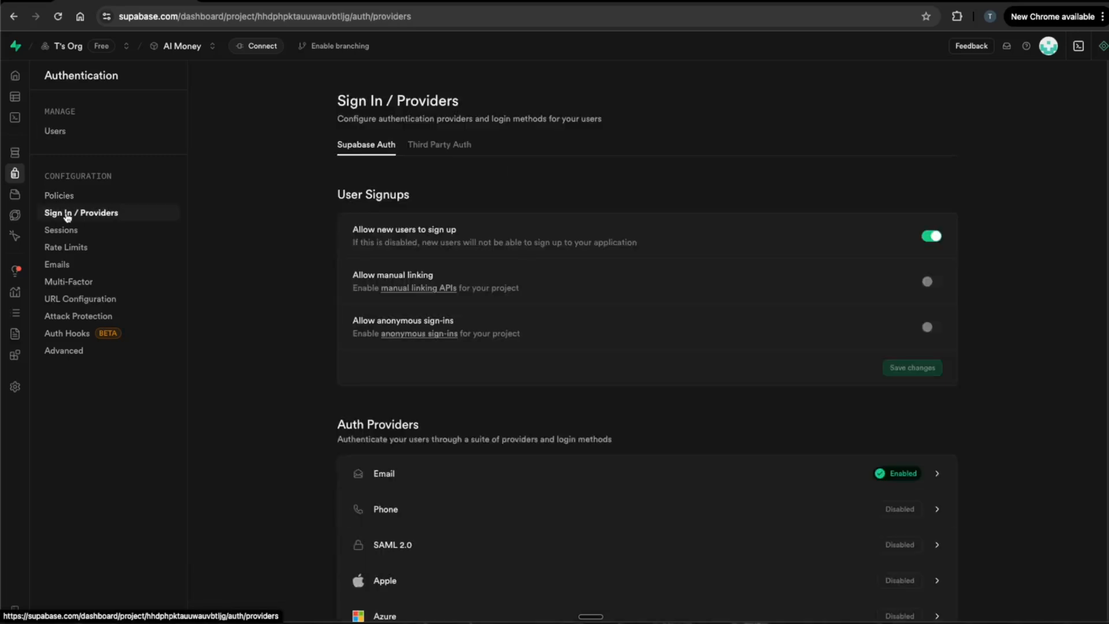
scroll(935, 469, down, 1)
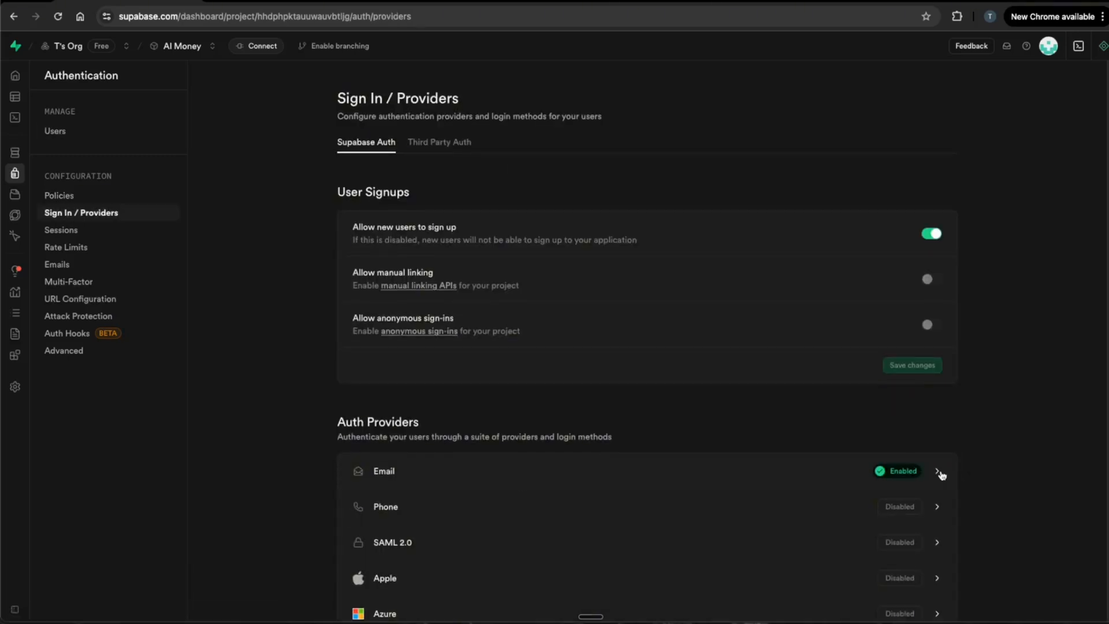
click(939, 473)
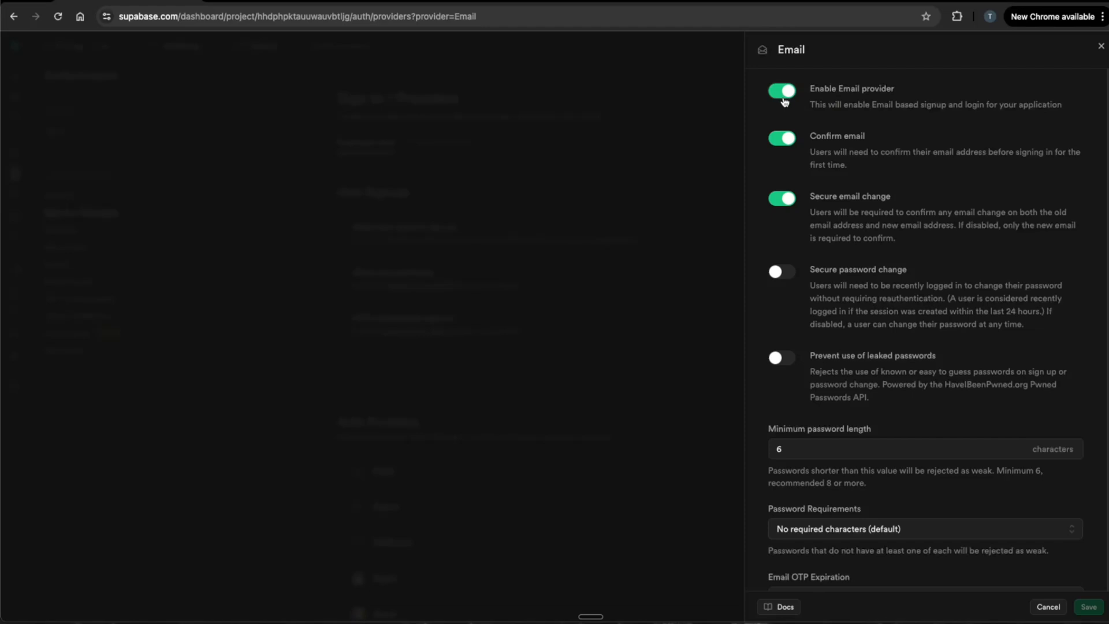
click(783, 140)
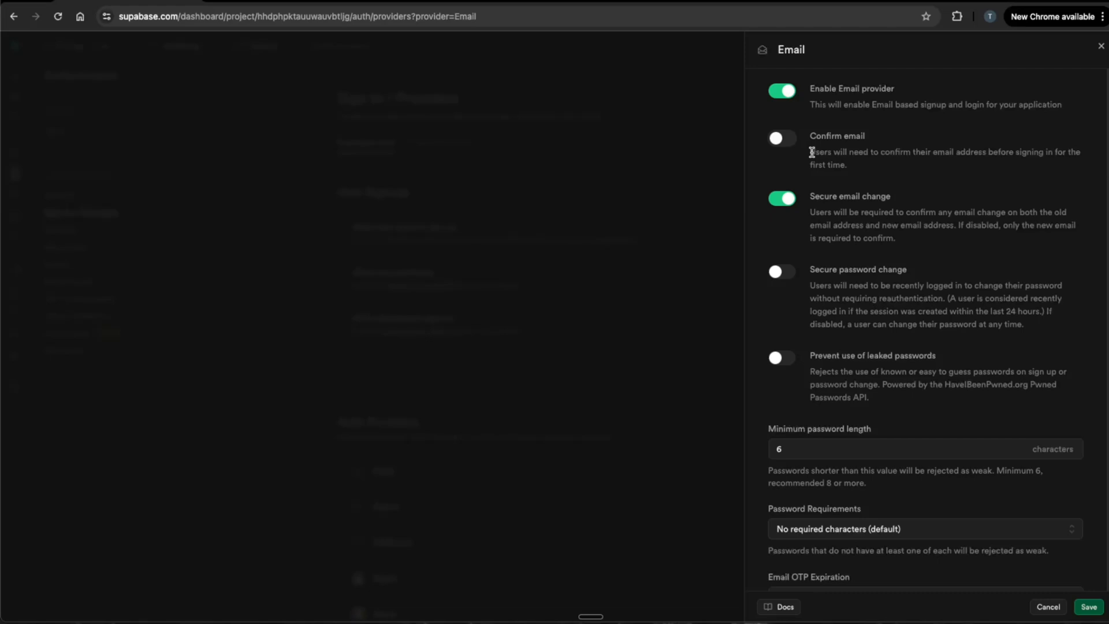
drag(810, 152, 910, 166)
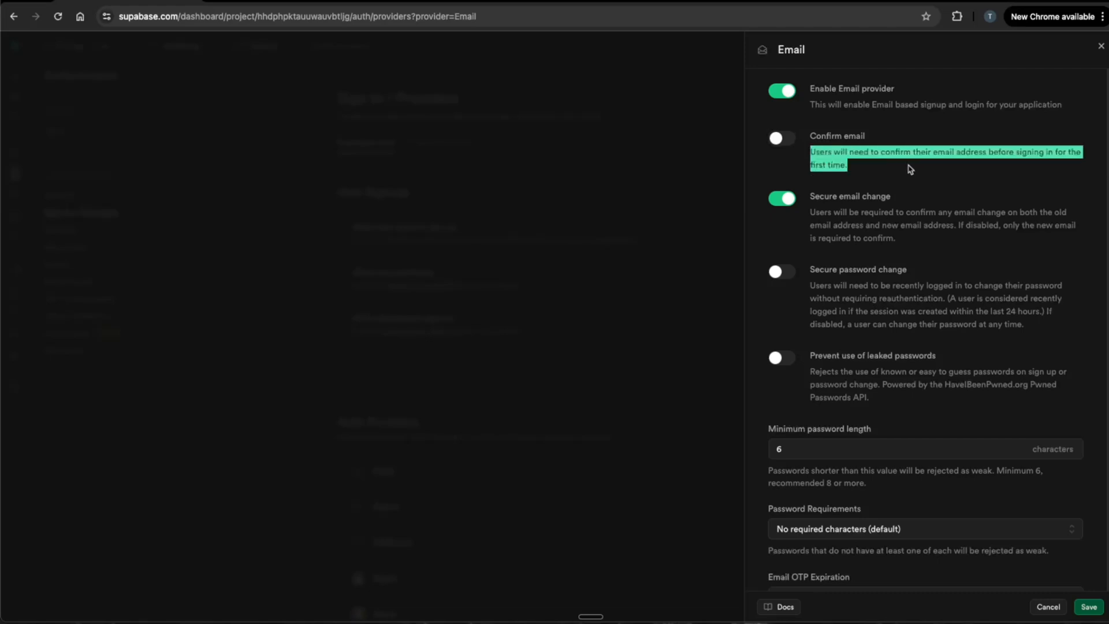
click(910, 169)
scroll(910, 171, down, 3)
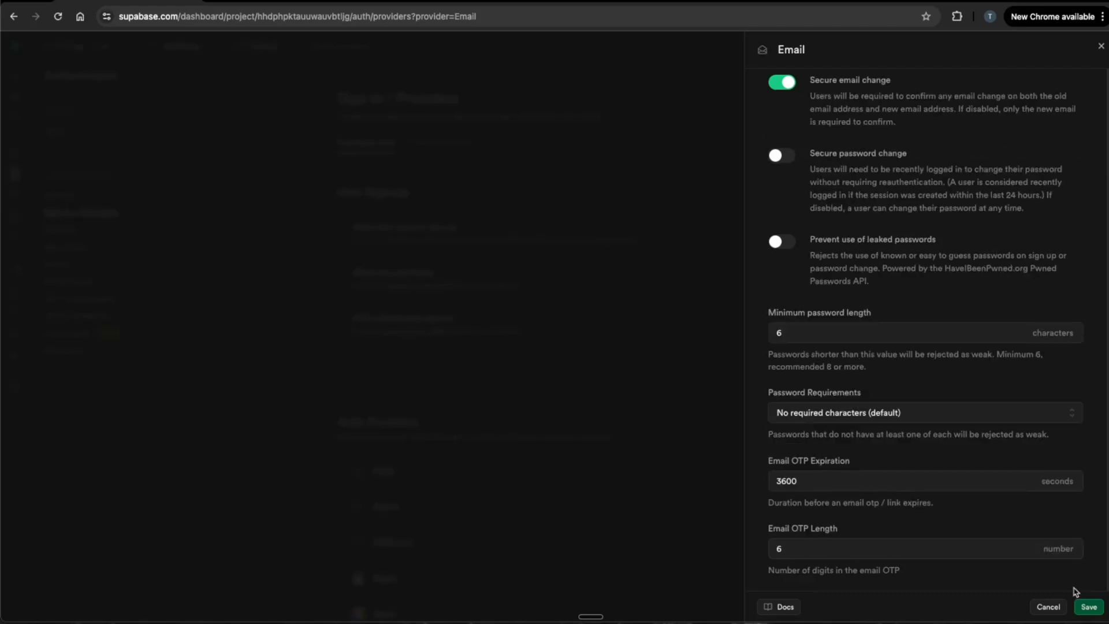
click(1088, 606)
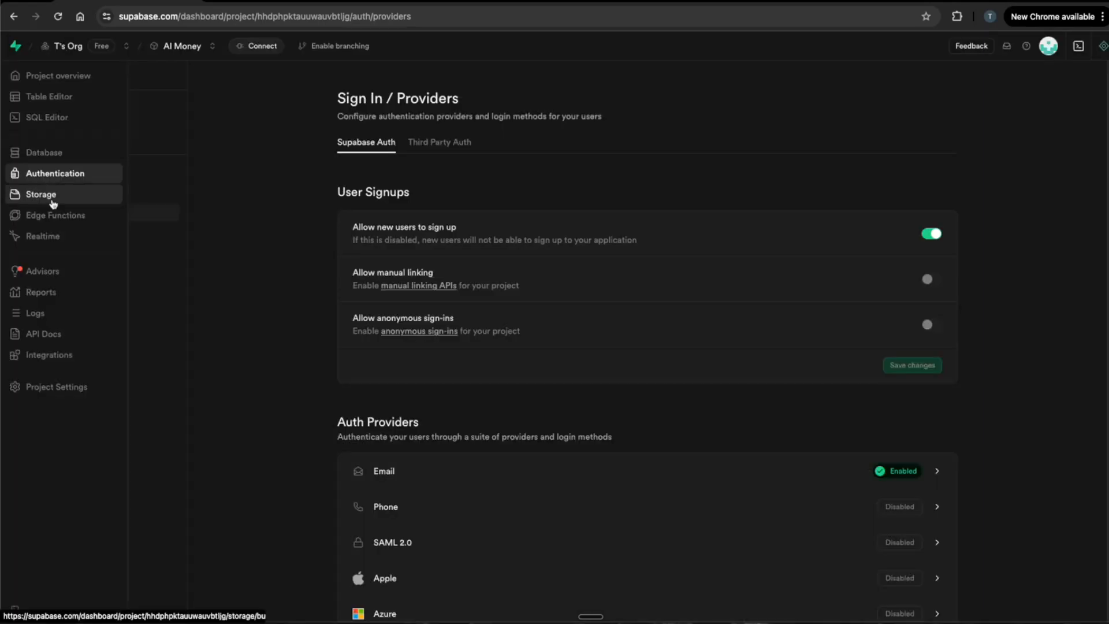
click(46, 175)
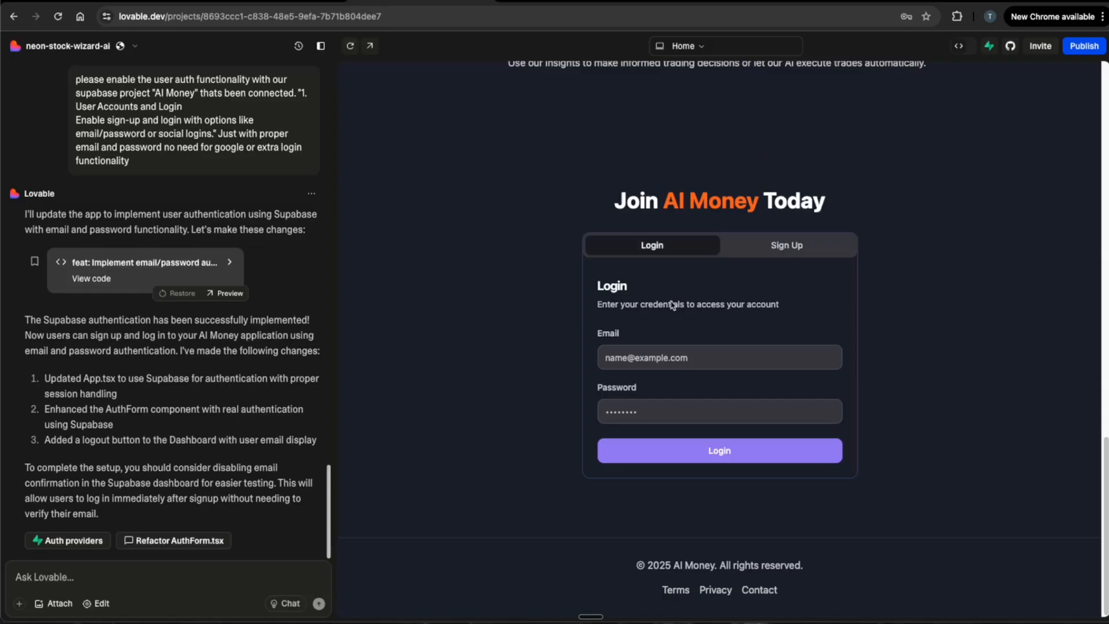
Step: Switch to Lovable, start a login in the preview's Login form, and look over the AI Money dashboard
click(646, 357)
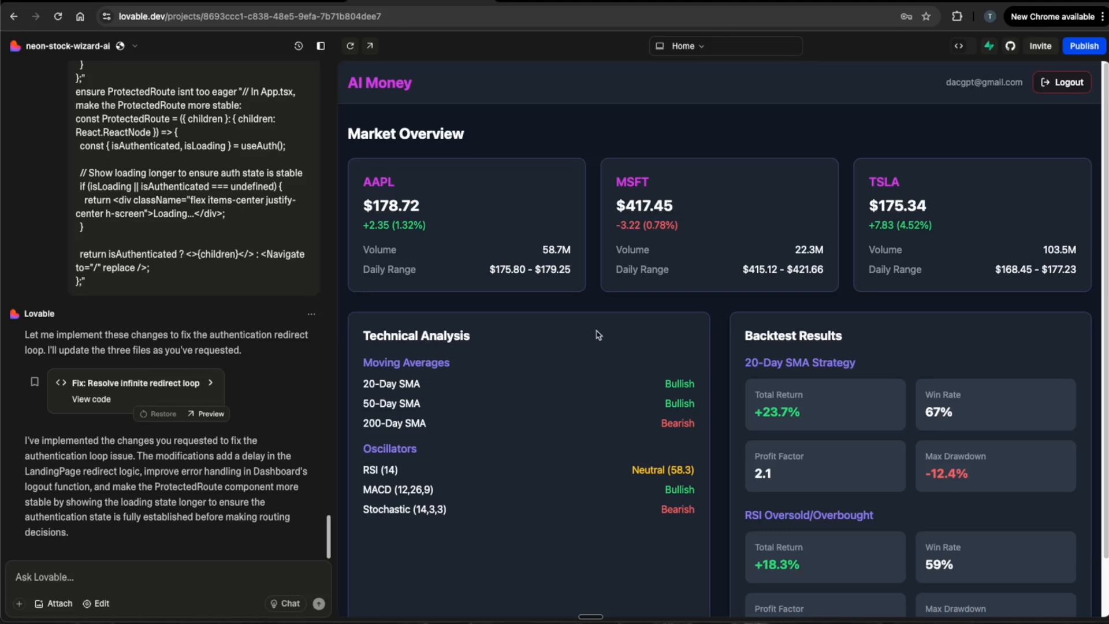
scroll(598, 339, down, 1)
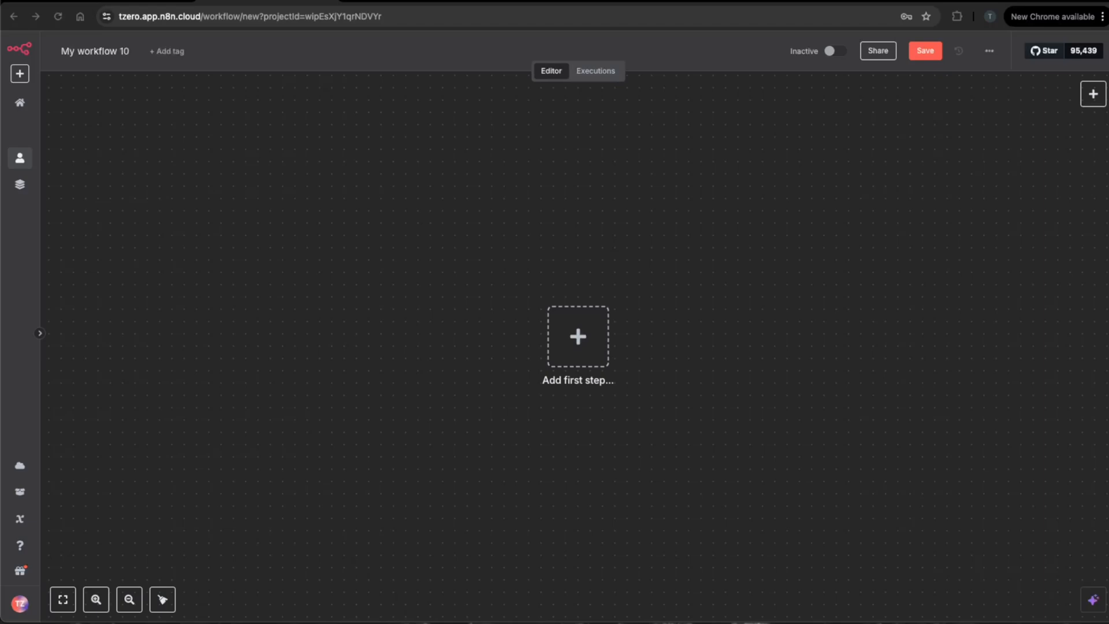
Step: Add an AI Agent node as the first step of the new n8n workflow
click(442, 299)
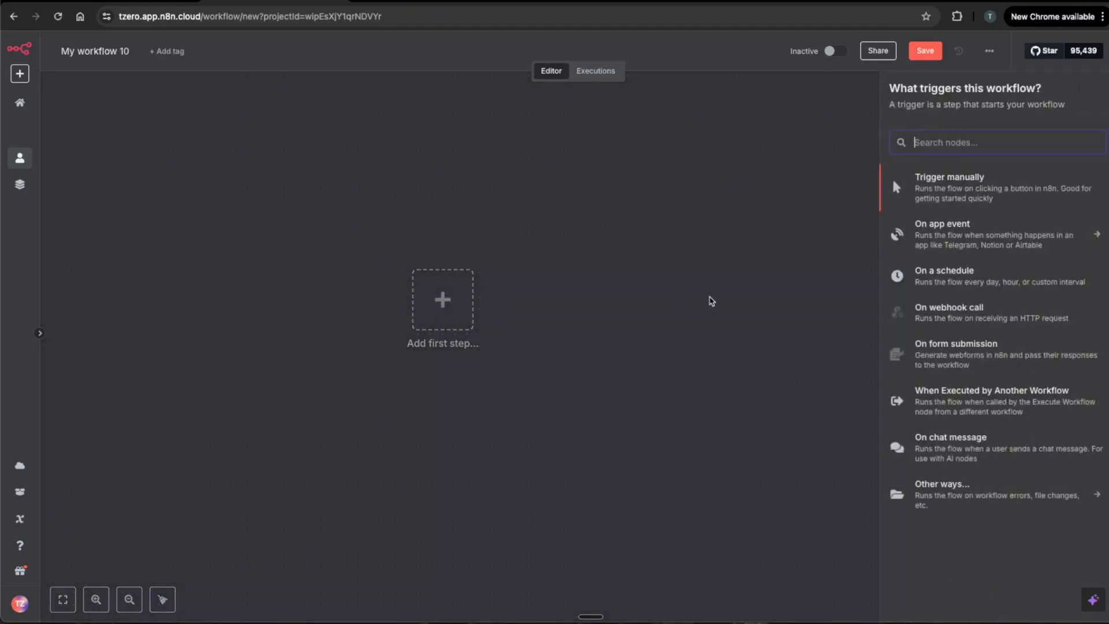
text(ai agent)
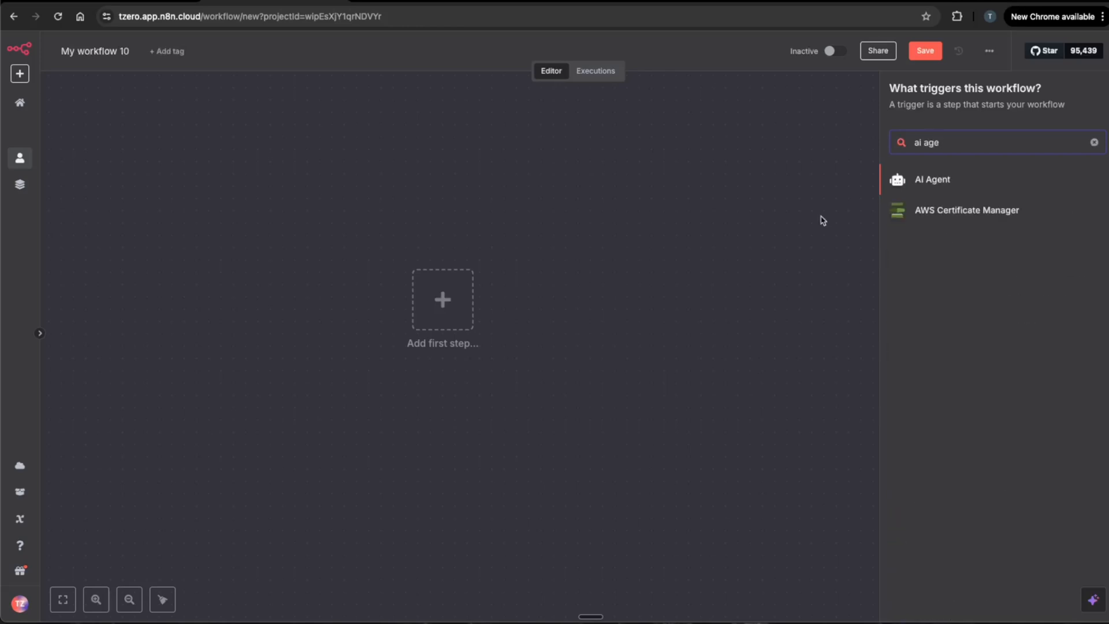
key(Return)
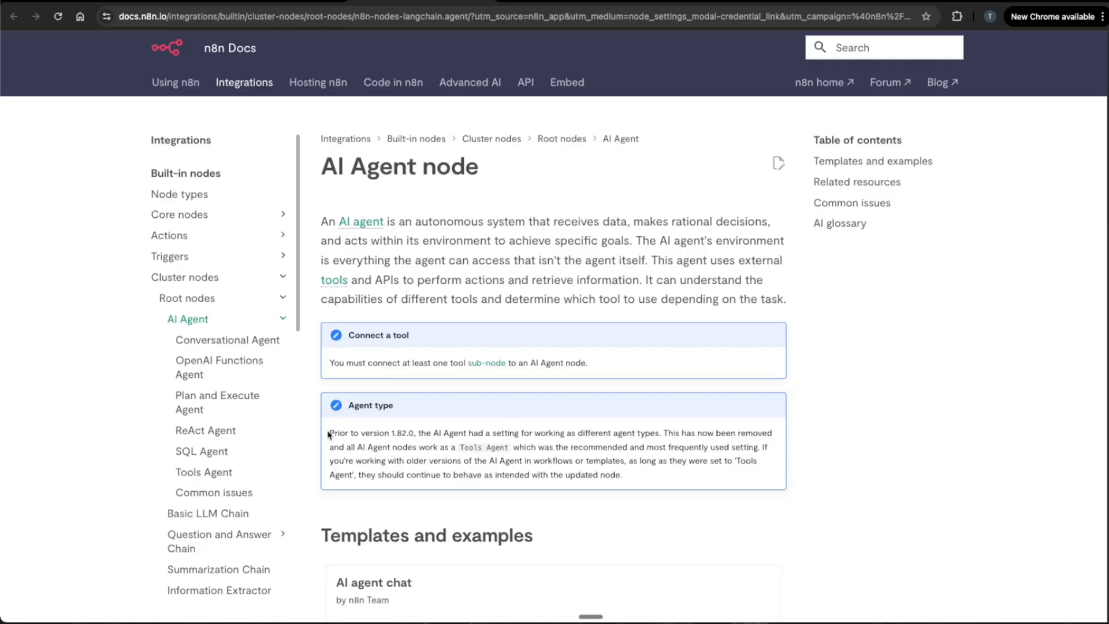
Step: Read the Agent type note on the AI Agent node page of the n8n Docs
drag(329, 432, 473, 432)
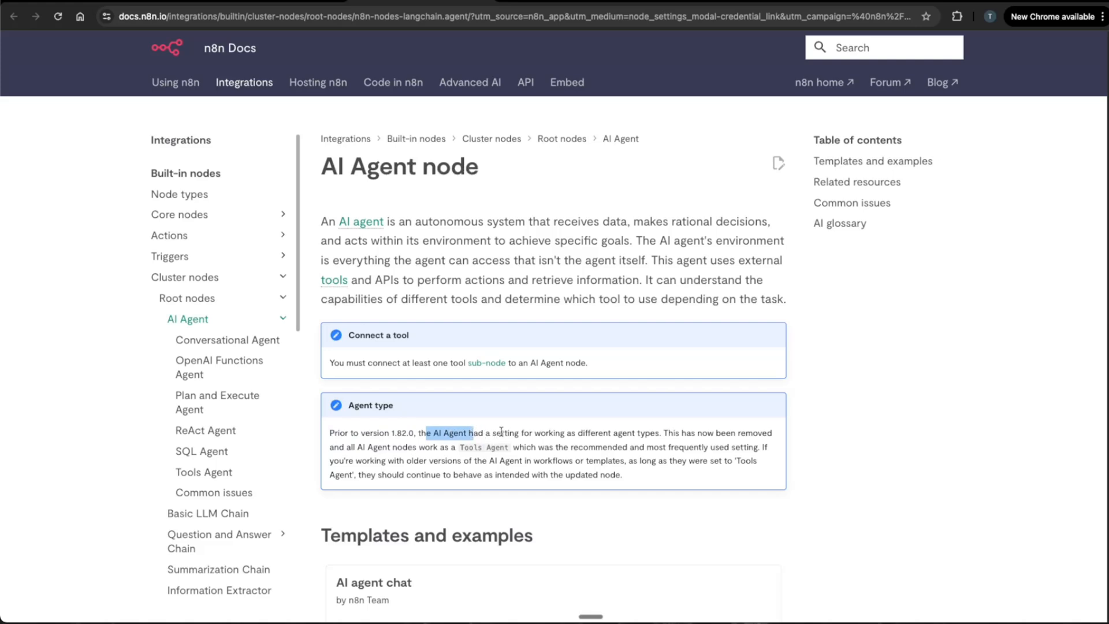
click(500, 430)
drag(691, 433, 321, 221)
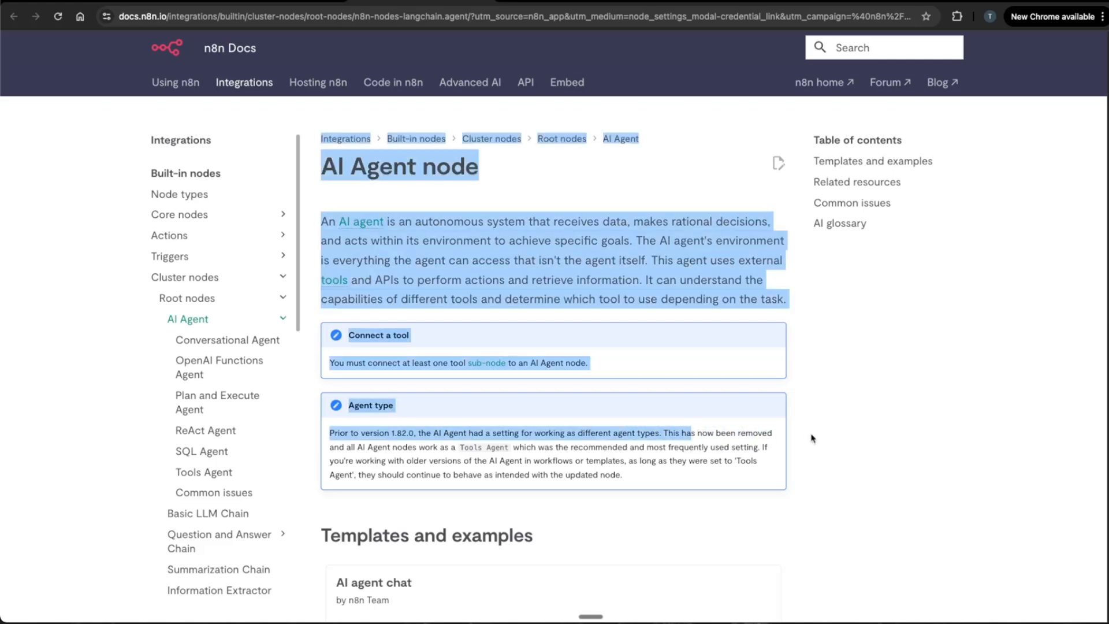
click(382, 459)
drag(352, 449, 510, 450)
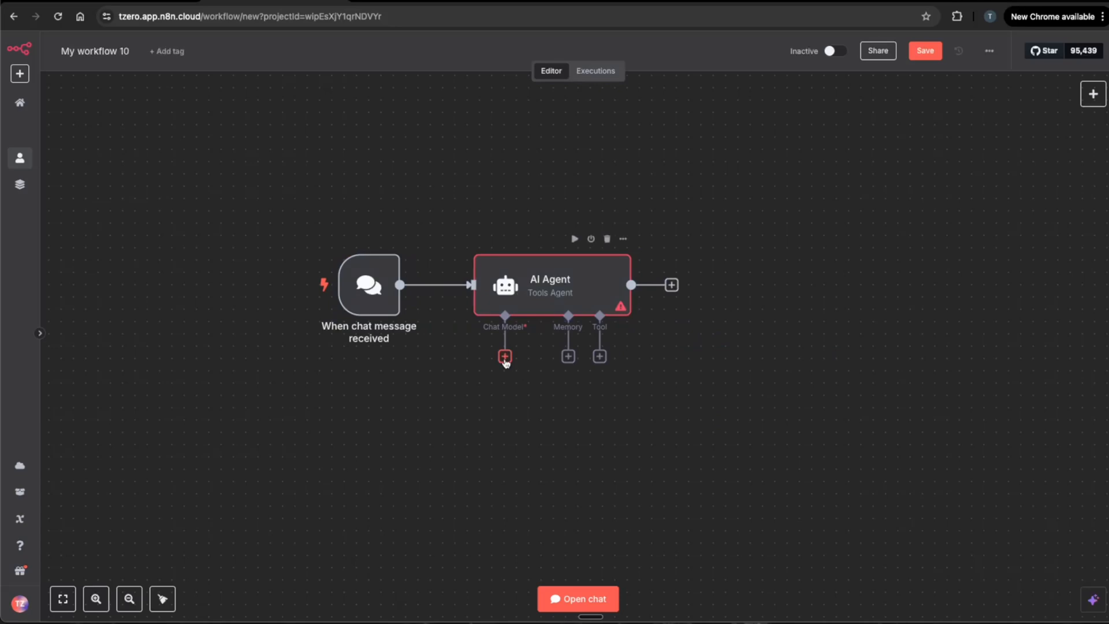
Step: Attach an OpenRouter Chat Model and a Simple Memory to the AI Agent node
click(505, 357)
text(ope)
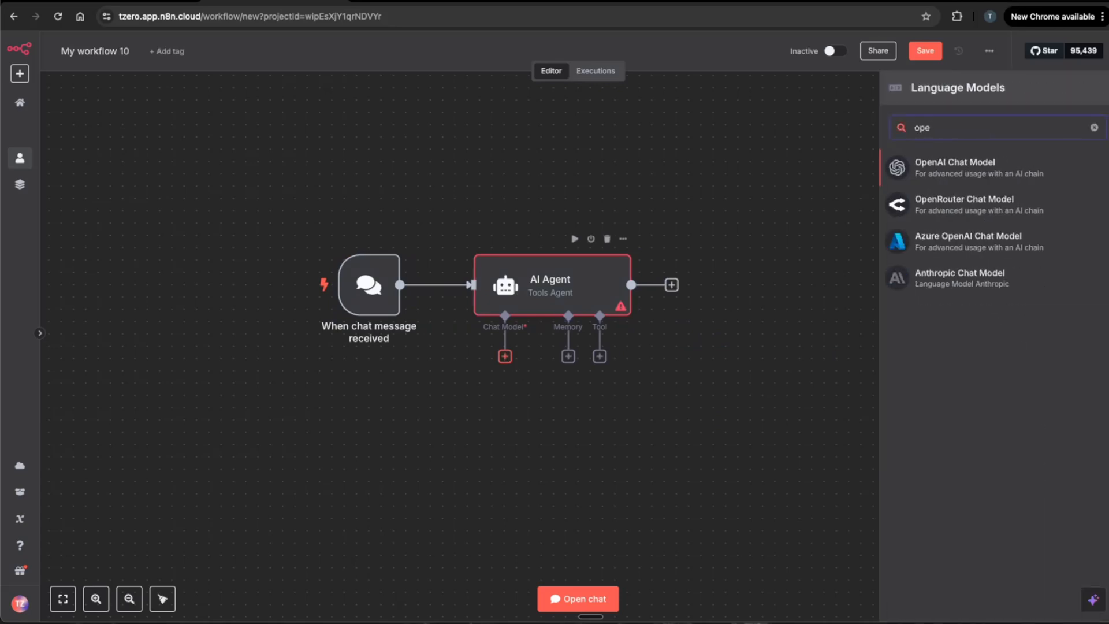
click(976, 199)
click(481, 420)
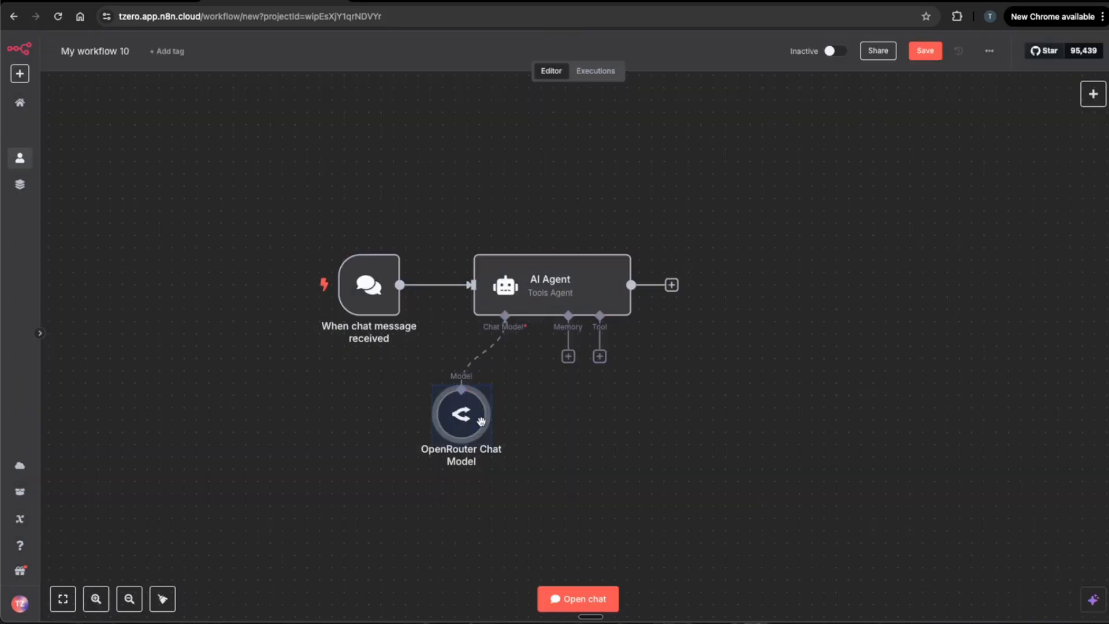
click(606, 410)
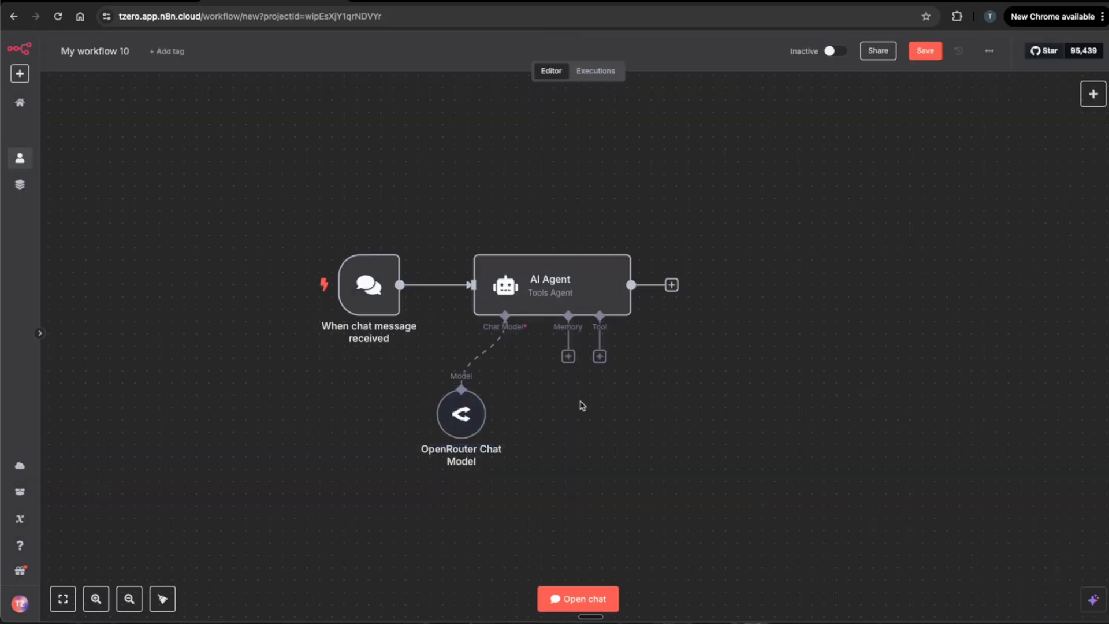
click(568, 356)
click(947, 154)
Step: Add a Postgres Tool to the AI Agent and start a new Postgres credential, reviewing its connection fields
click(599, 357)
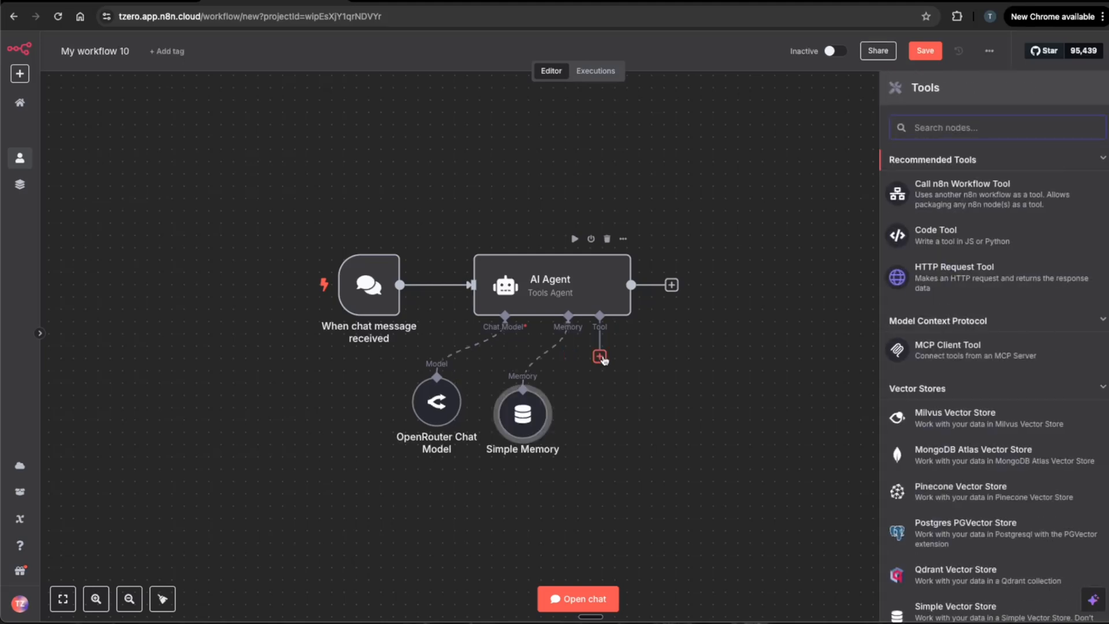
text(pos)
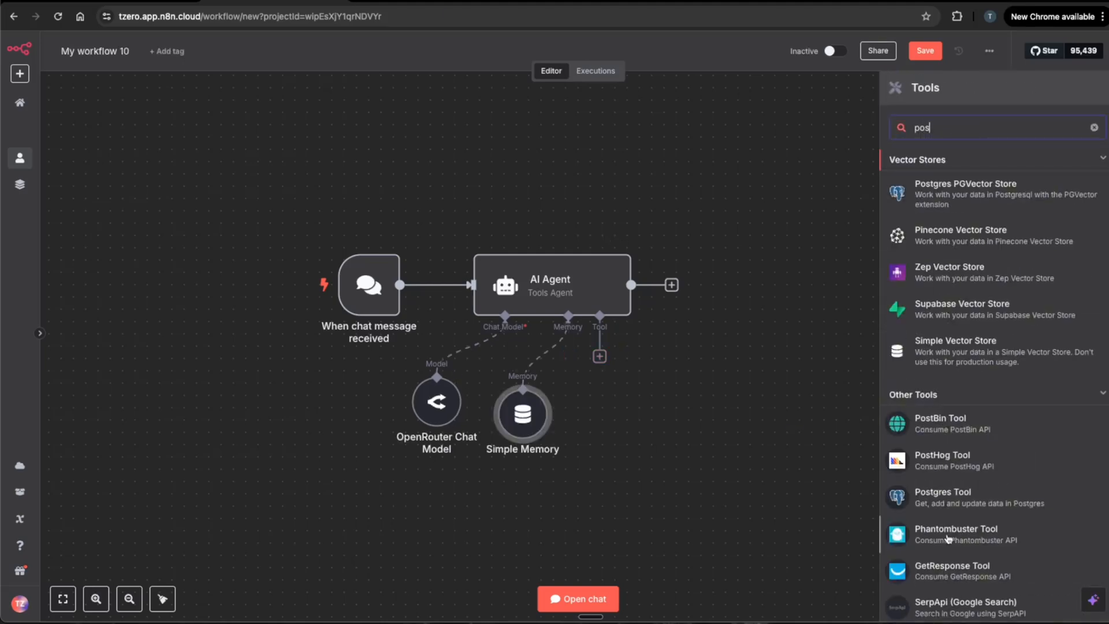
click(953, 497)
click(525, 127)
click(485, 219)
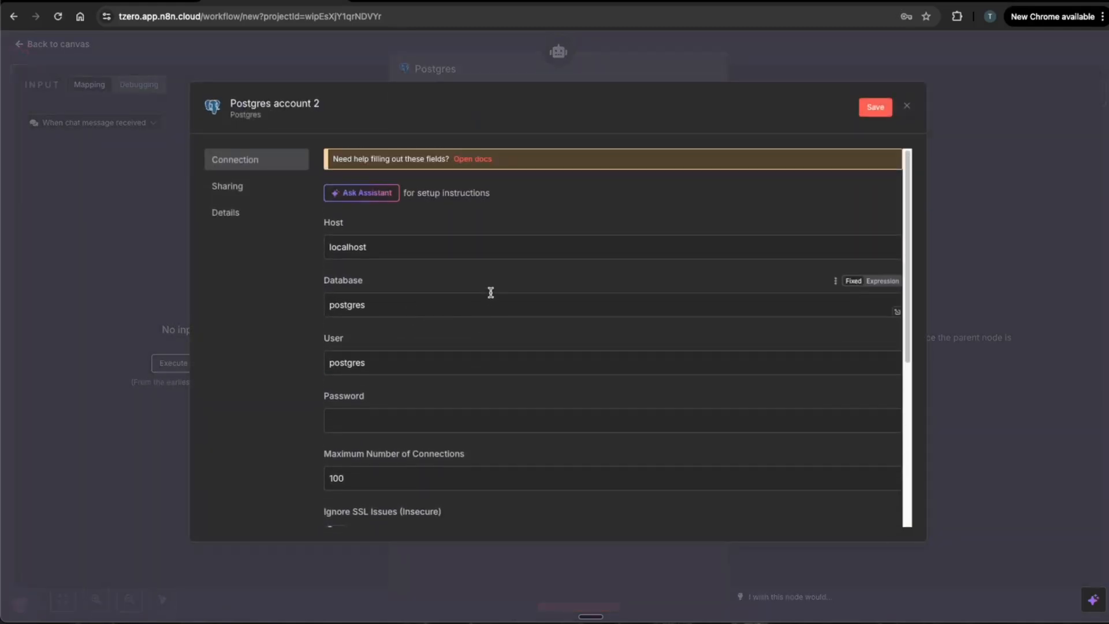
scroll(491, 292, down, 2)
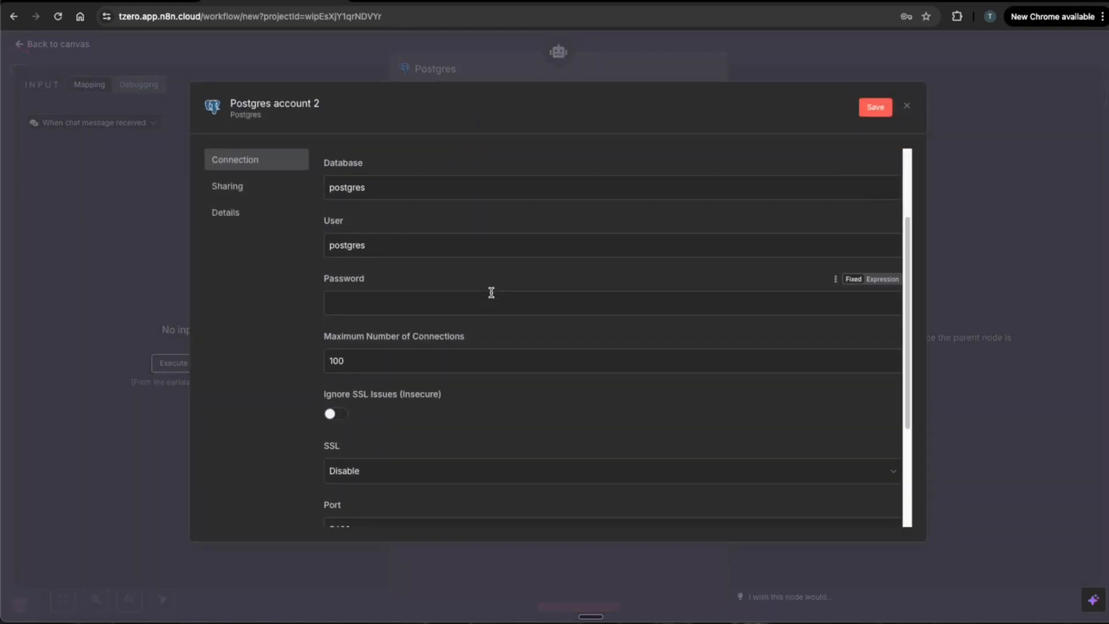
scroll(384, 346, up, 2)
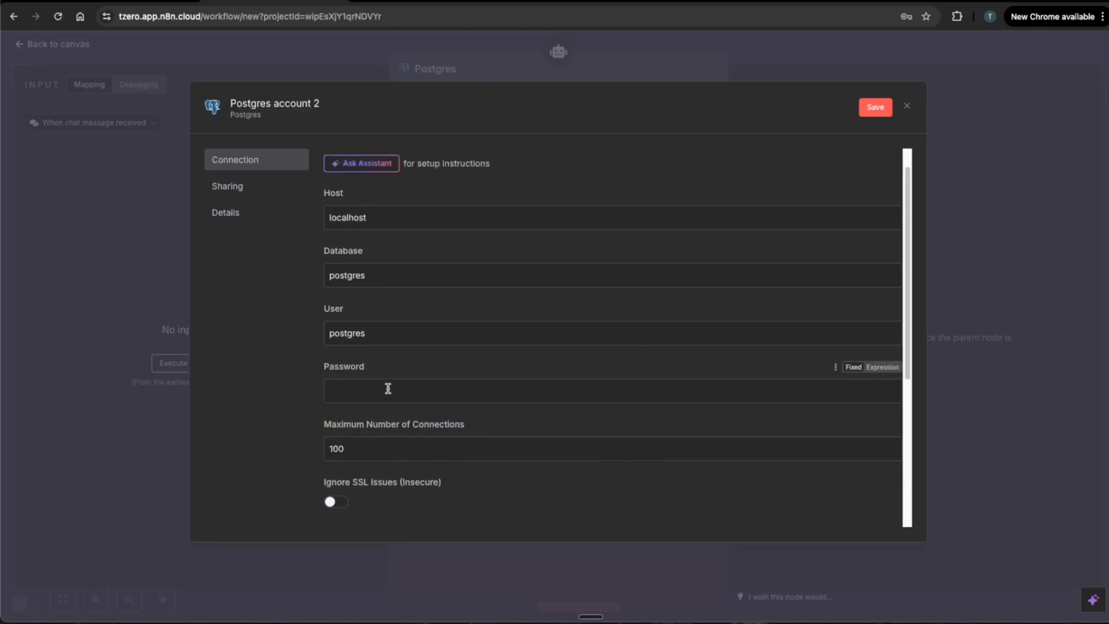
click(359, 216)
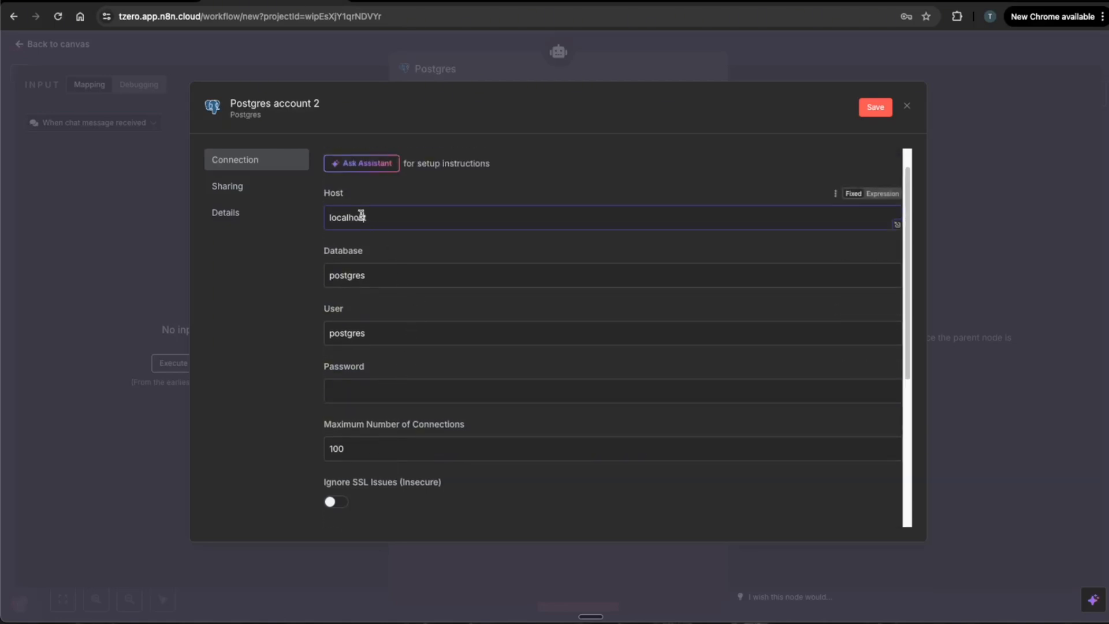
click(347, 333)
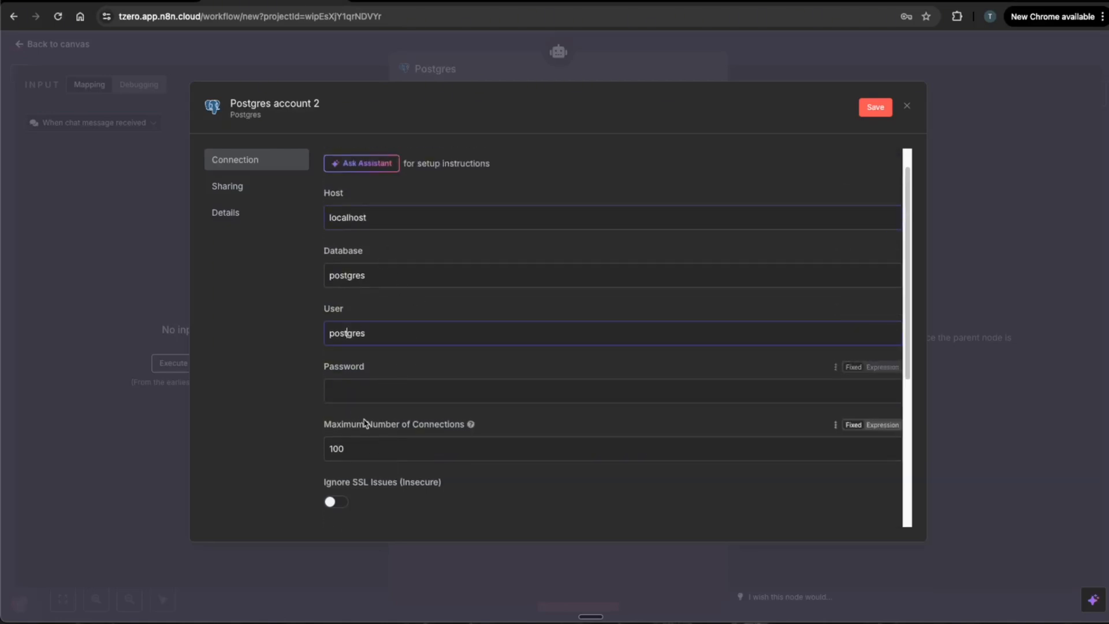
scroll(362, 412, down, 1)
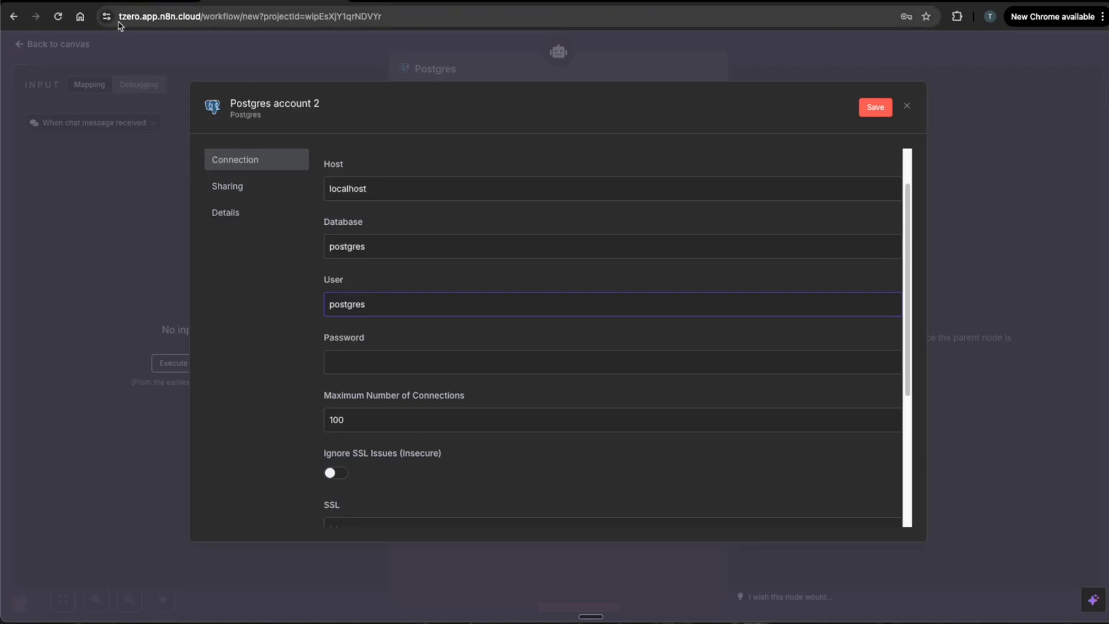
Step: Switch to Supabase and show the AI Money project's connection strings as type PSQL
click(111, 3)
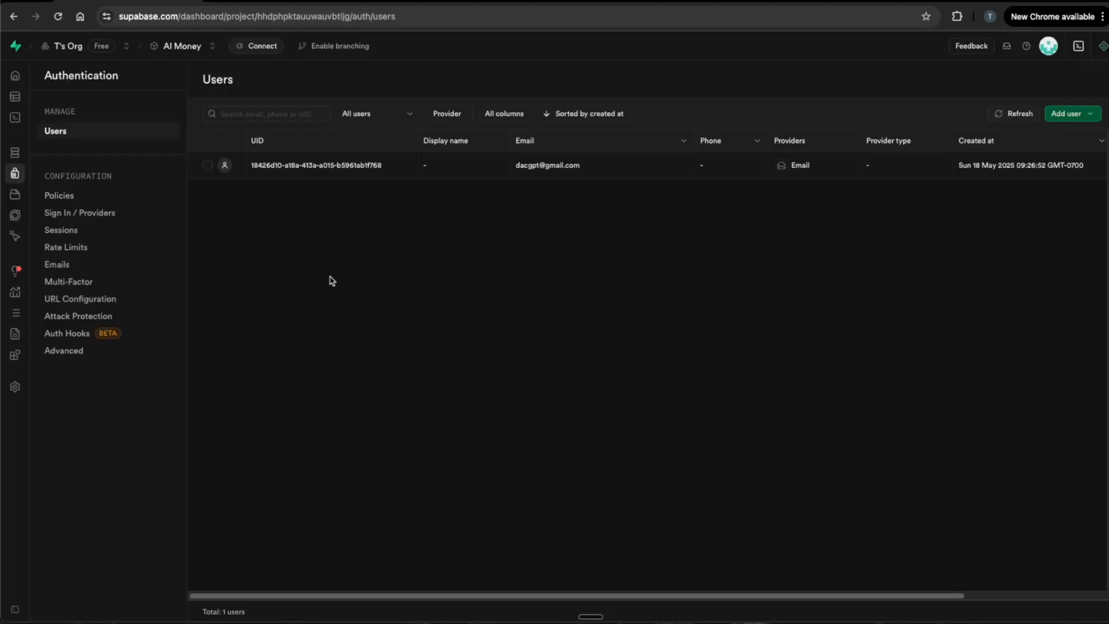
click(264, 48)
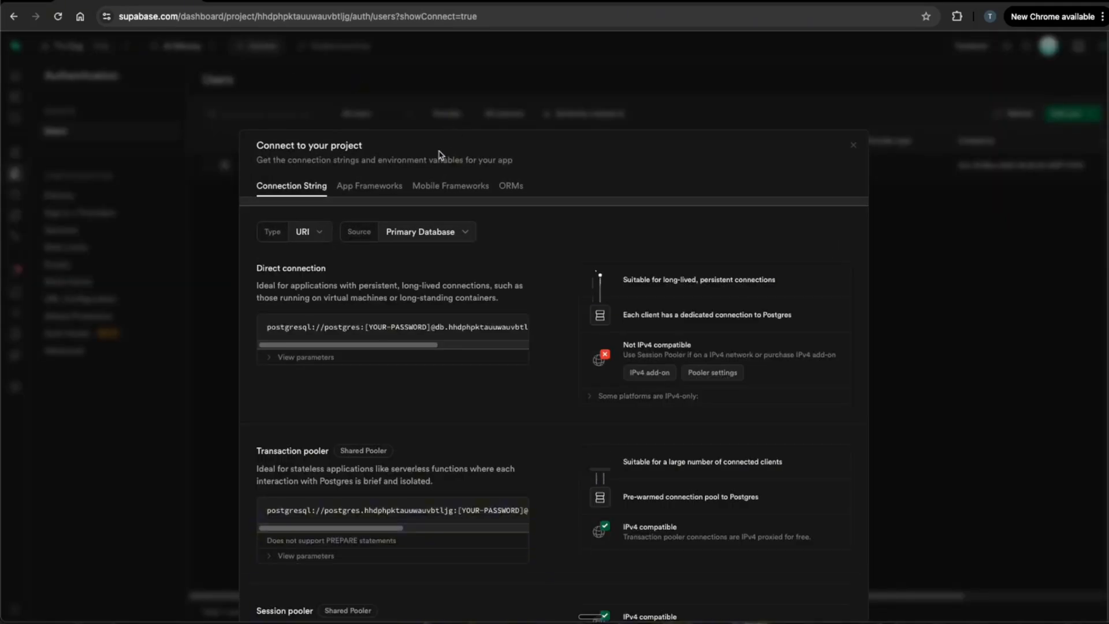
click(310, 232)
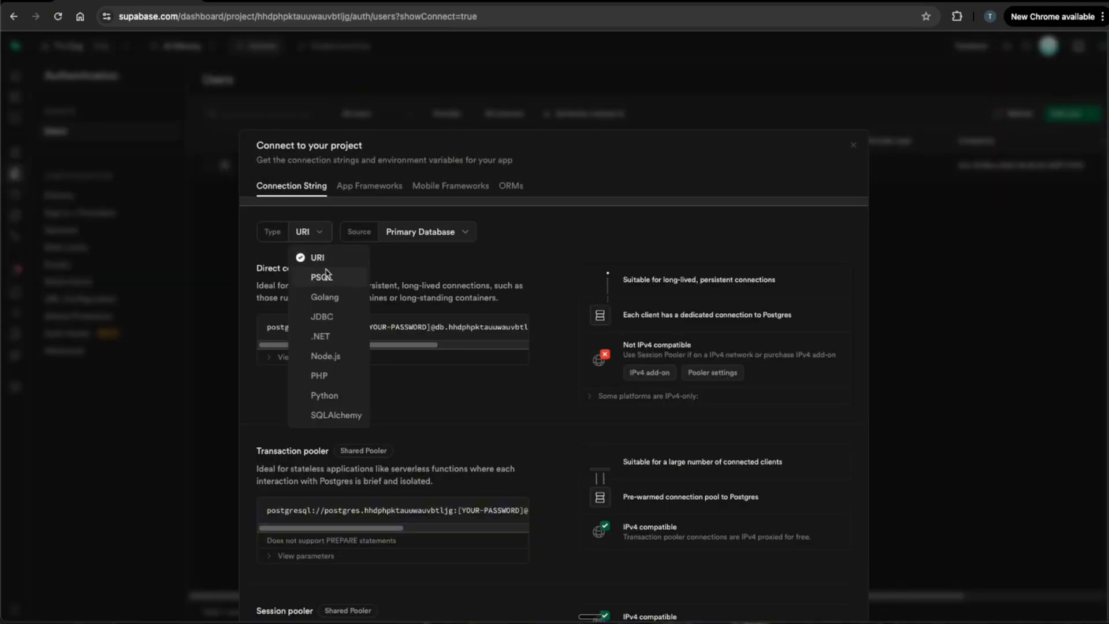
click(322, 278)
scroll(258, 364, down, 3)
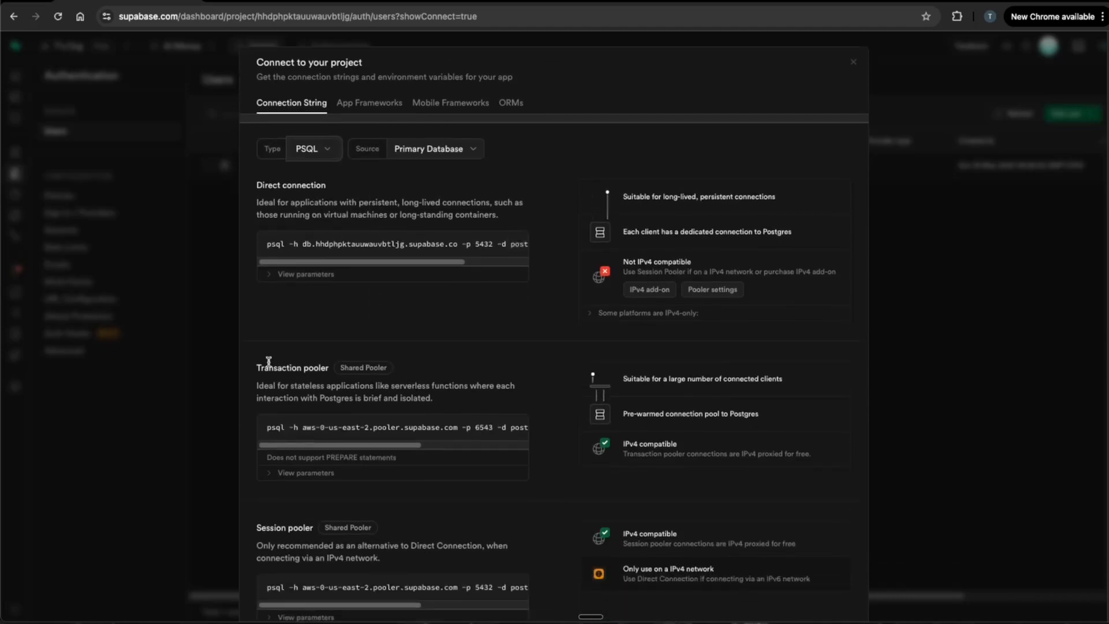
Step: Examine the Transaction pooler's PSQL connection string for its host, port, database and user
drag(253, 365, 322, 365)
click(456, 362)
scroll(473, 362, down, 3)
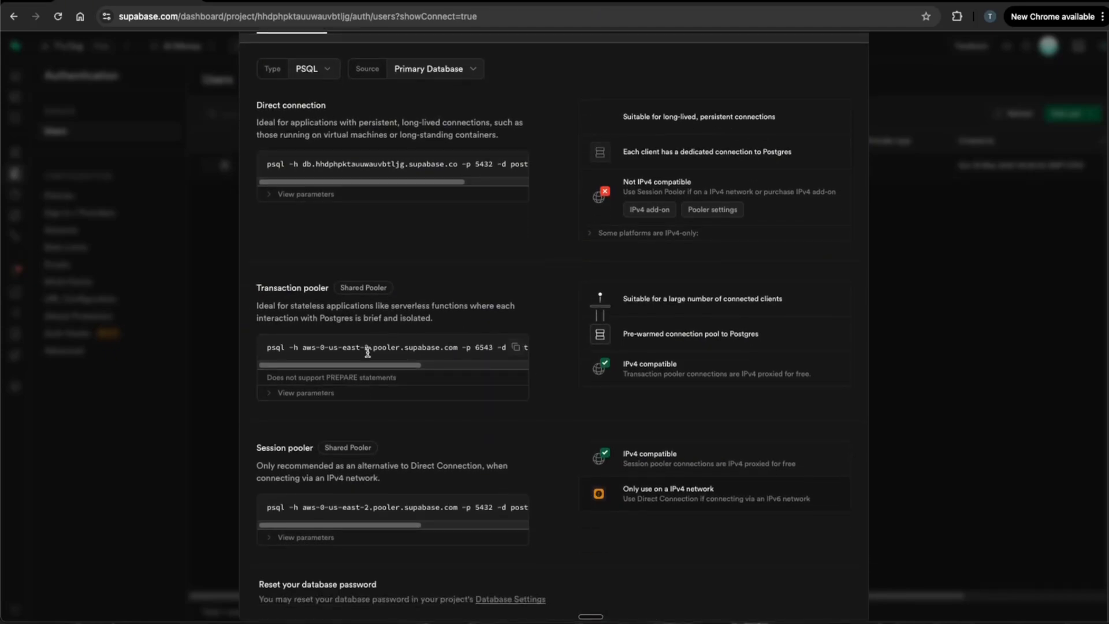
drag(359, 365, 322, 378)
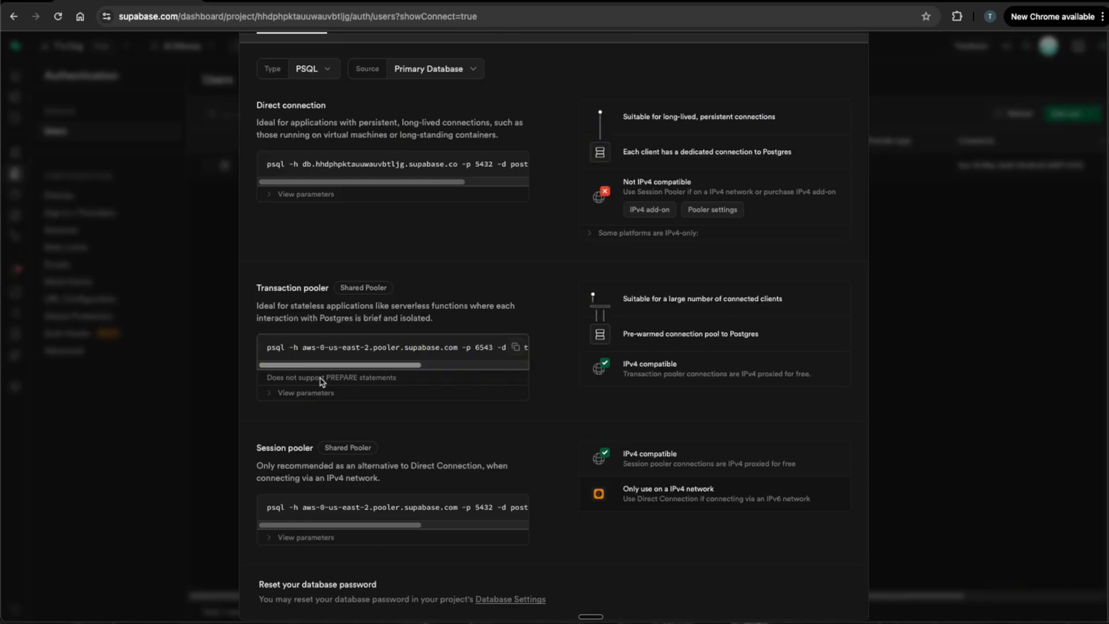
double_click(296, 347)
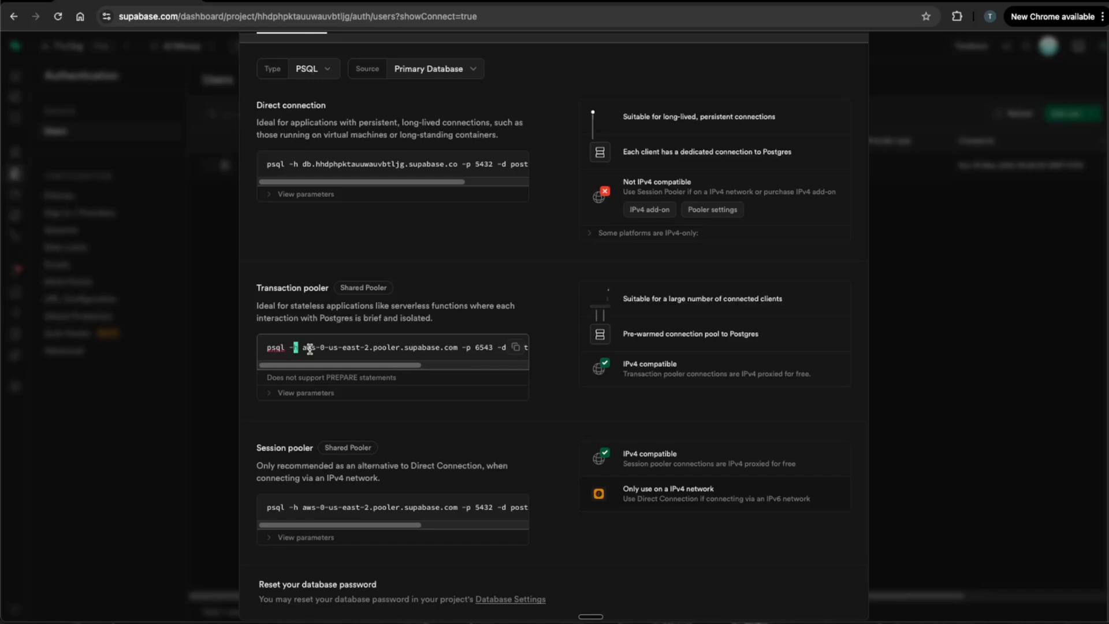
click(310, 349)
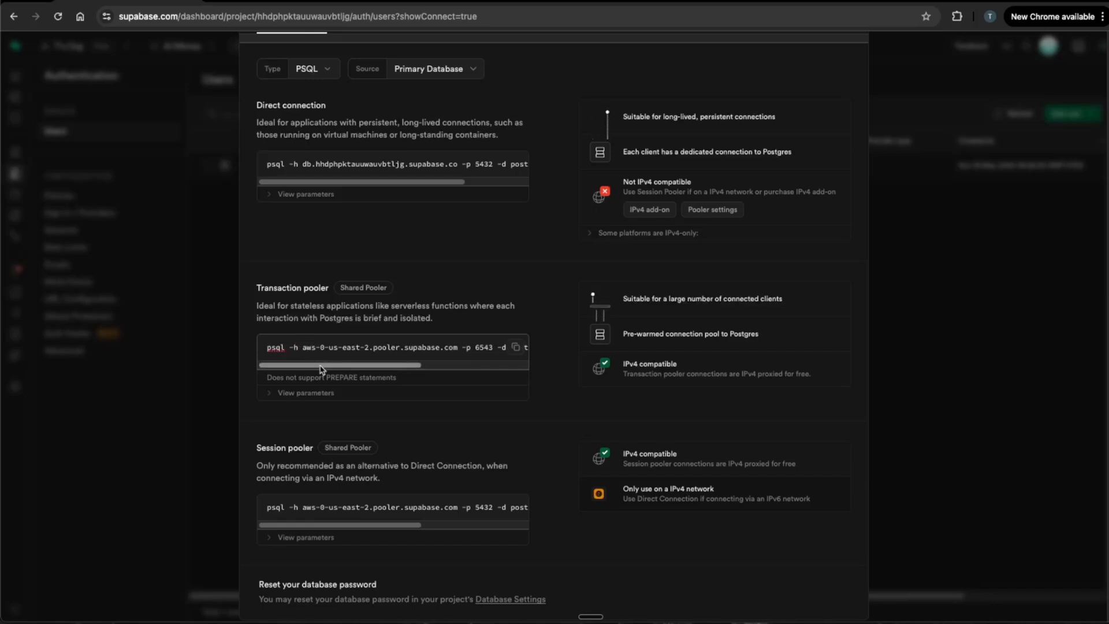
scroll(370, 348, right, 3)
drag(415, 347, 452, 347)
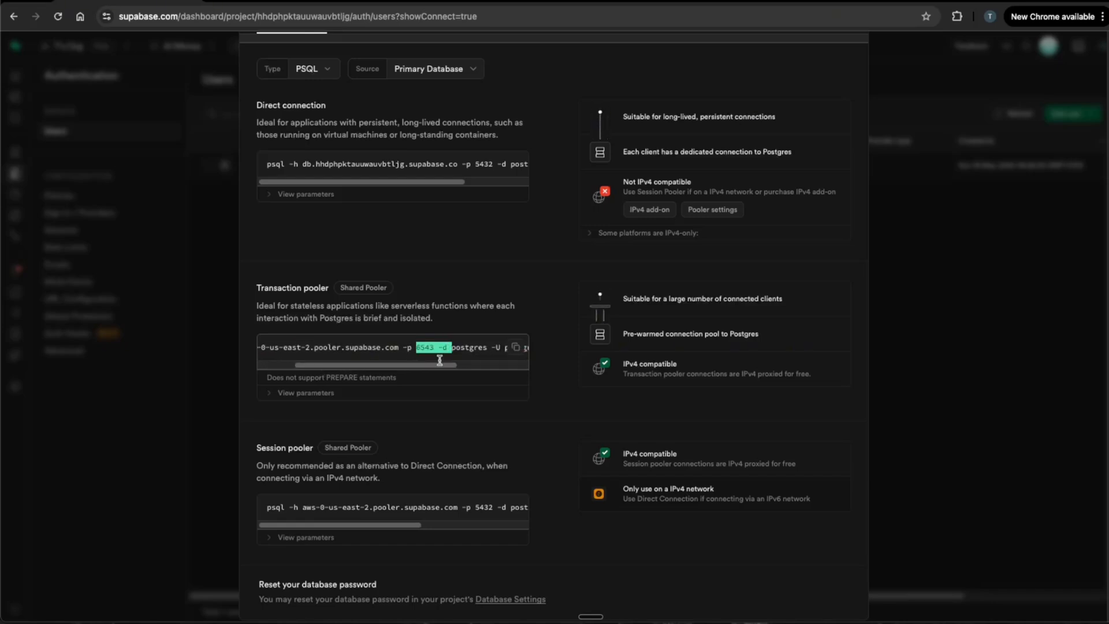
scroll(404, 347, right, 3)
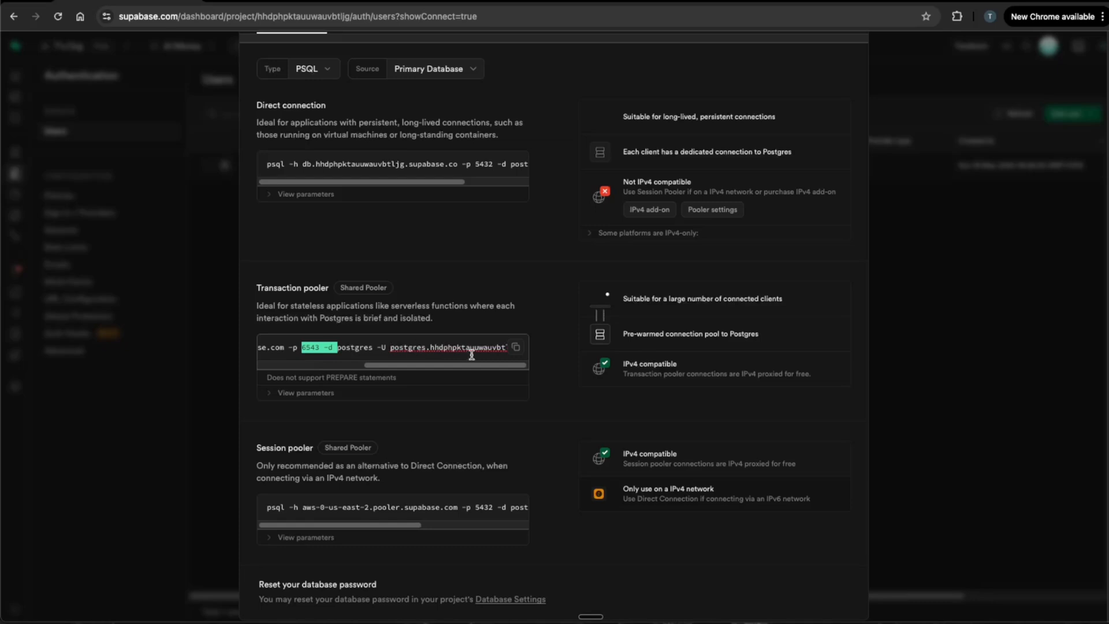
Step: Copy the Transaction pooler's host aws-0-us-east-2.pooler.supabase.com and its user name into the n8n Postgres credential's Host and User
scroll(404, 349, left, 5)
drag(301, 350, 458, 349)
key(ctrl+c)
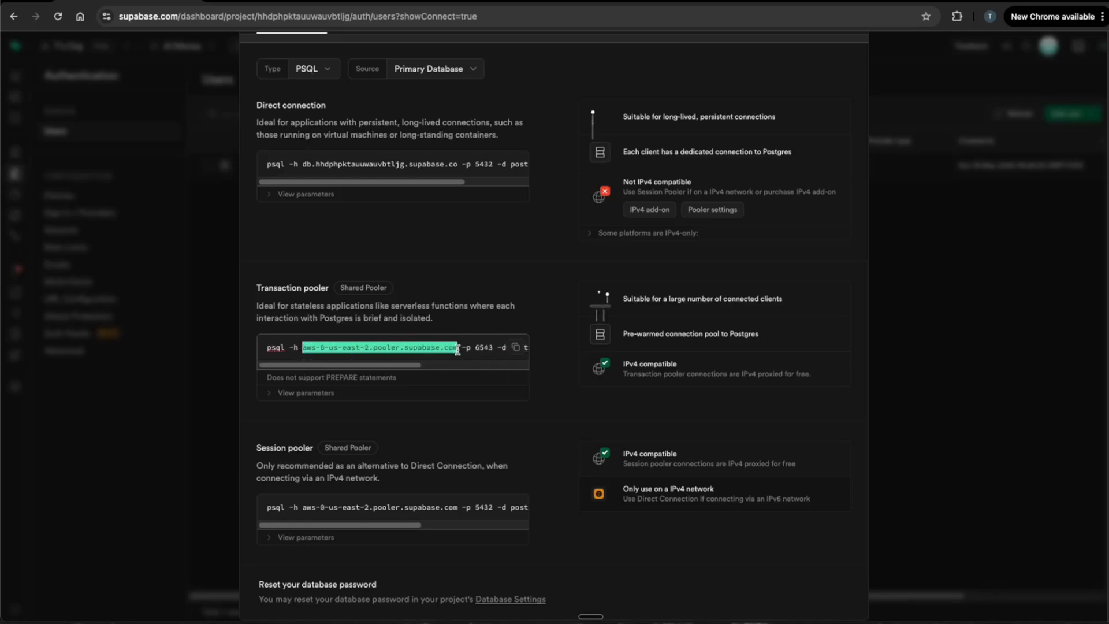
double_click(362, 183)
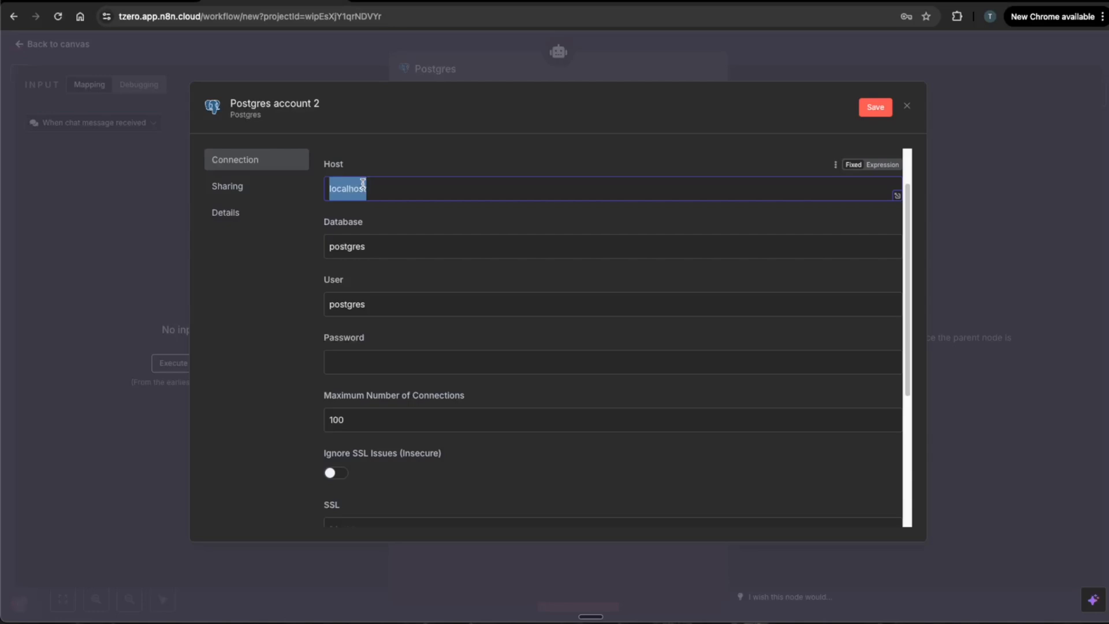
key(ctrl+v)
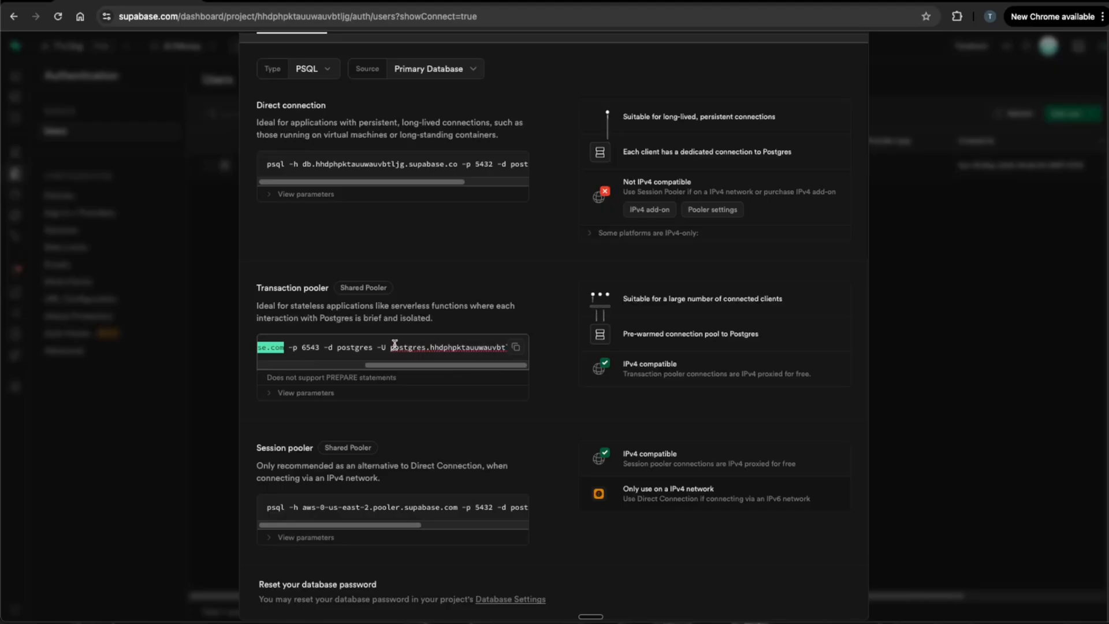
drag(390, 347, 522, 352)
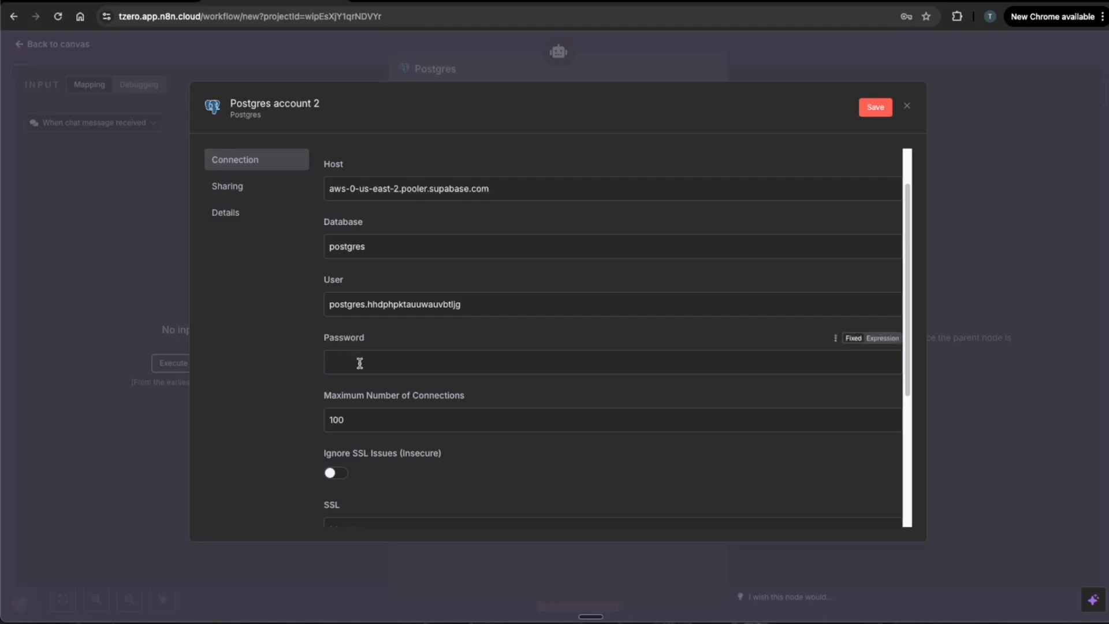
Step: Enter the database password in the Postgres credential and set its Port to 6543 from the Transaction pooler string
click(359, 362)
scroll(352, 361, down, 4)
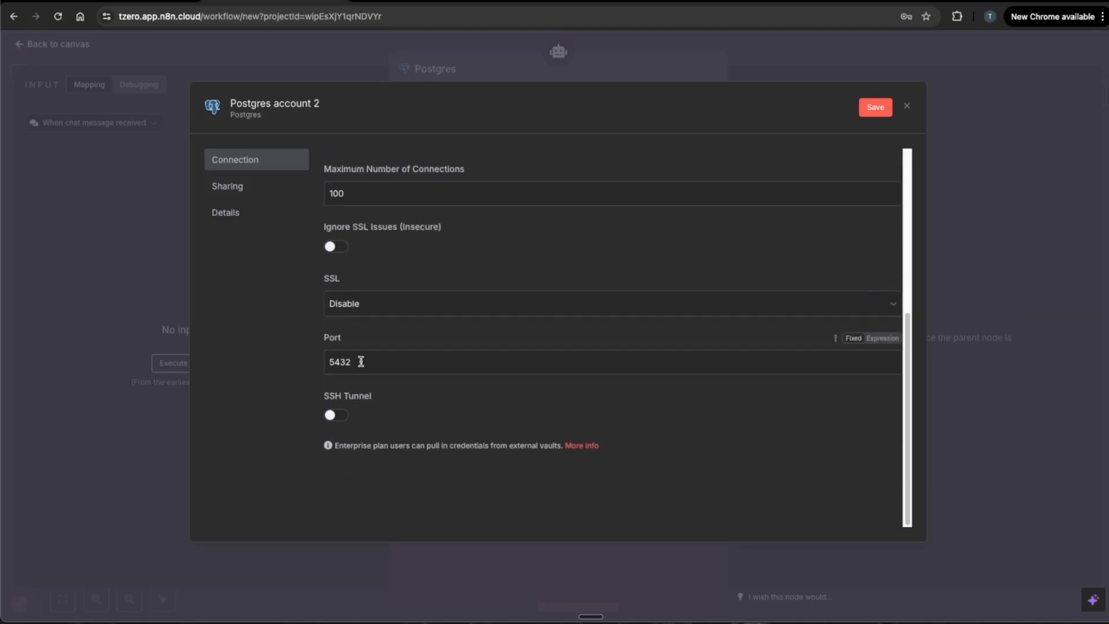
click(361, 361)
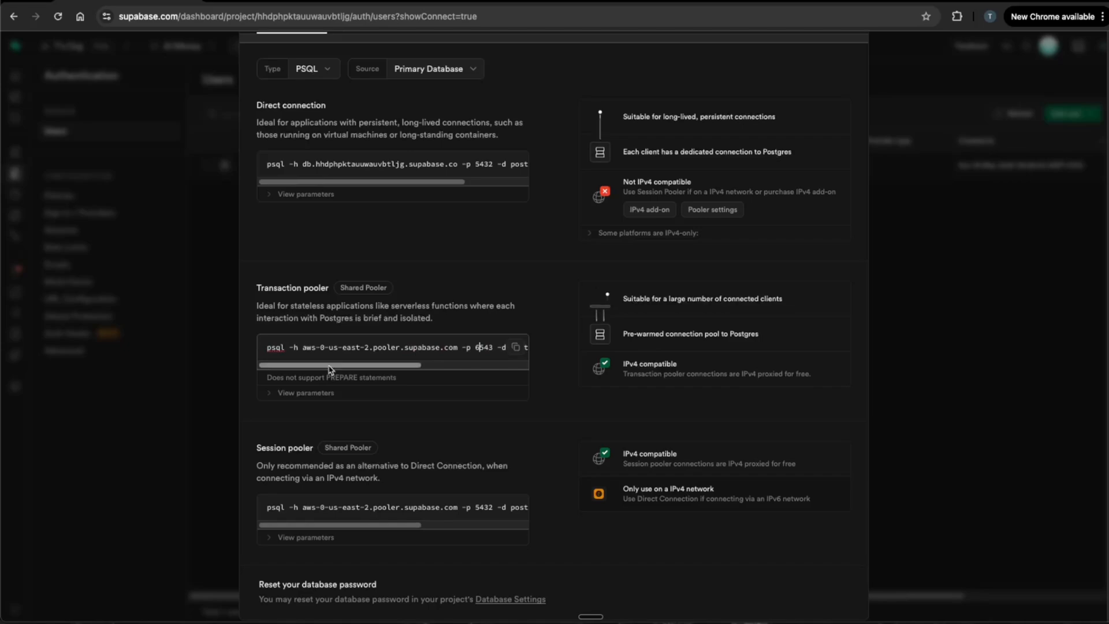
drag(297, 365, 360, 362)
double_click(353, 347)
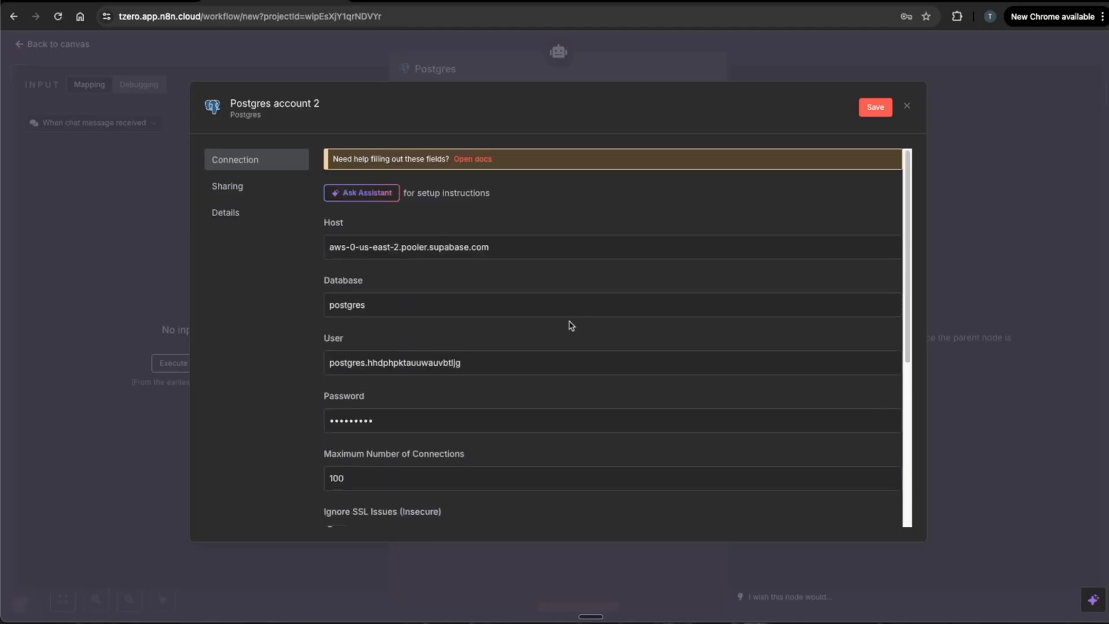
Step: Rename the Postgres credential to AI Money, save it, and return to the Postgres tool's parameters
click(265, 107)
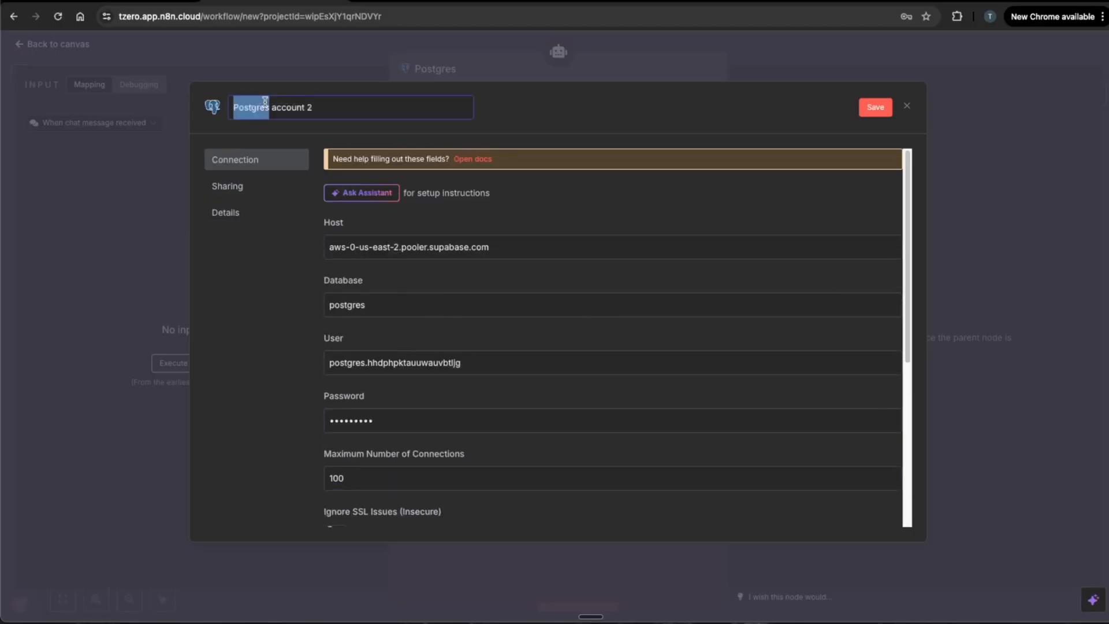
text(AI Money)
click(875, 107)
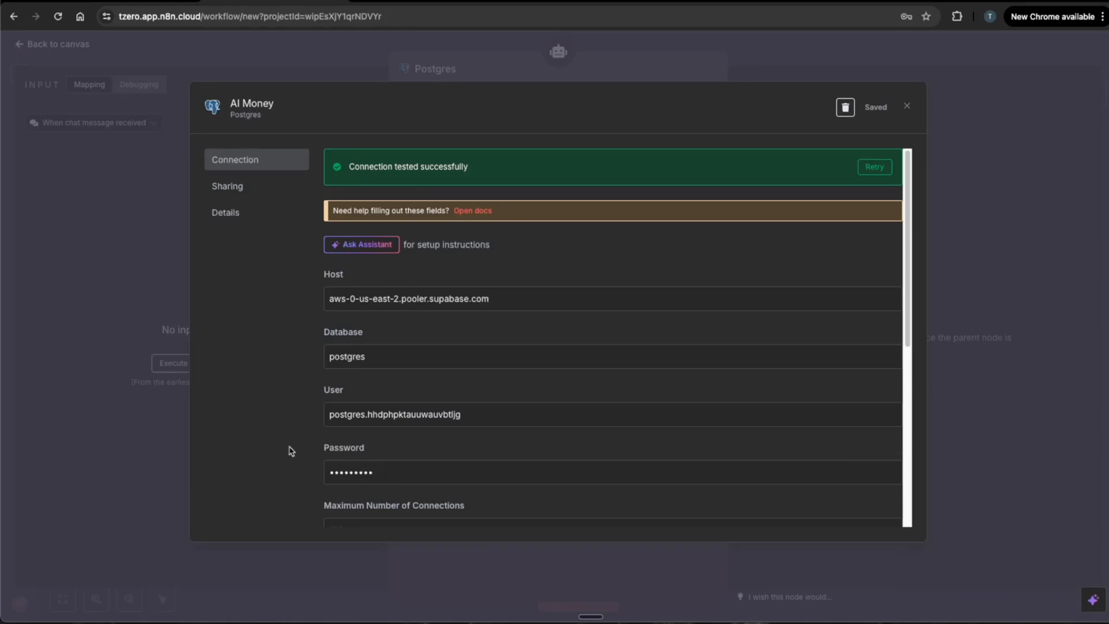
click(597, 73)
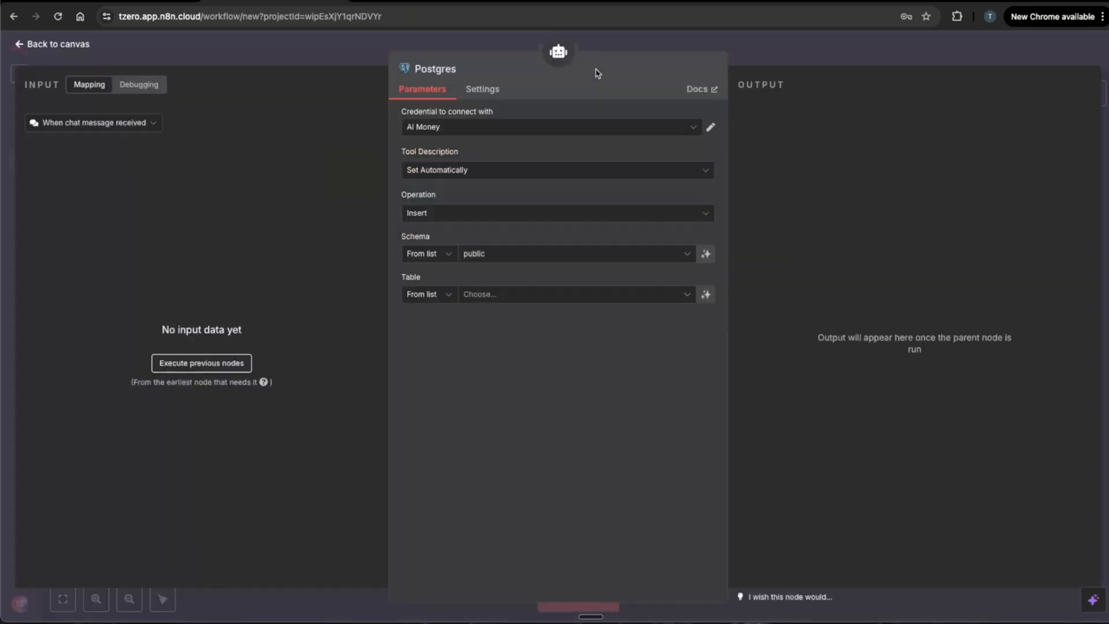
Step: Set the Postgres tool's operation to Select, let the model define the table, and turn on Return All
click(612, 218)
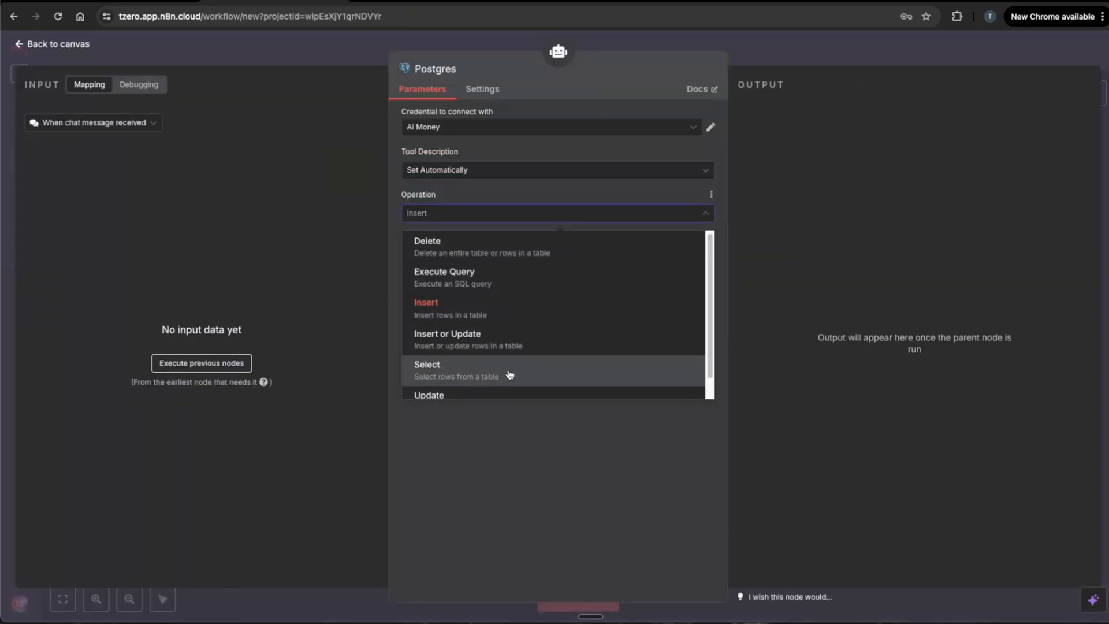
click(436, 377)
click(483, 294)
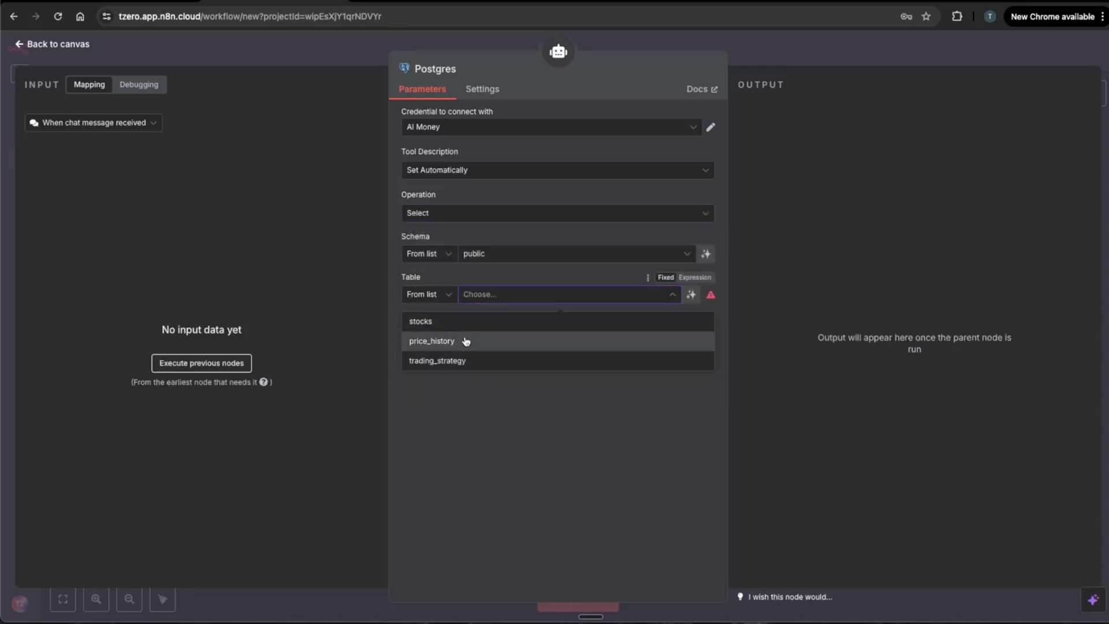
click(560, 393)
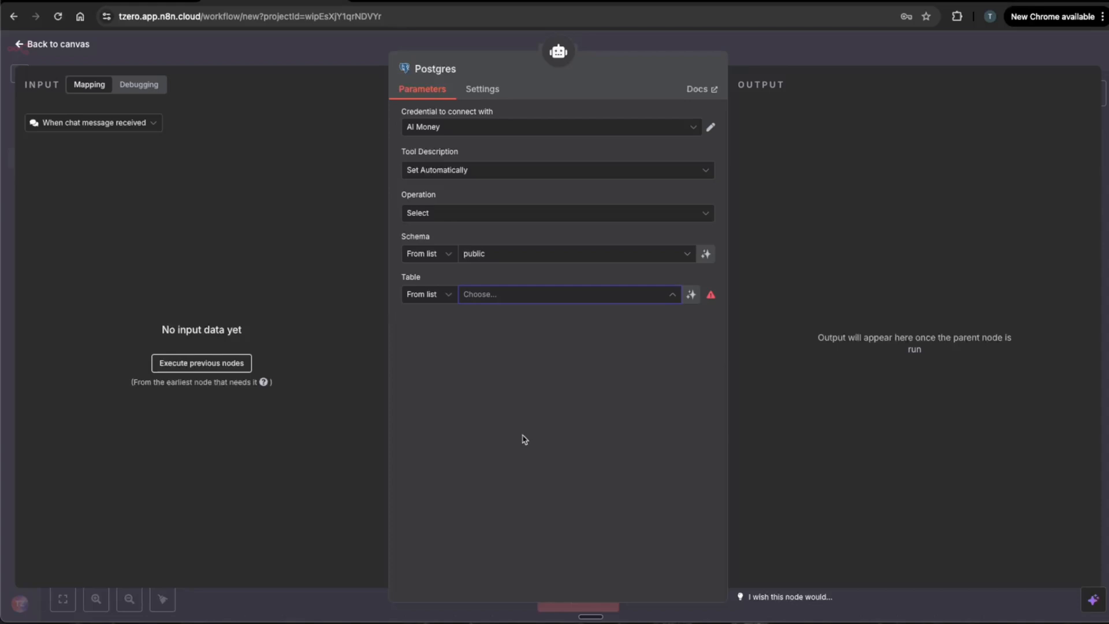
click(694, 296)
click(414, 350)
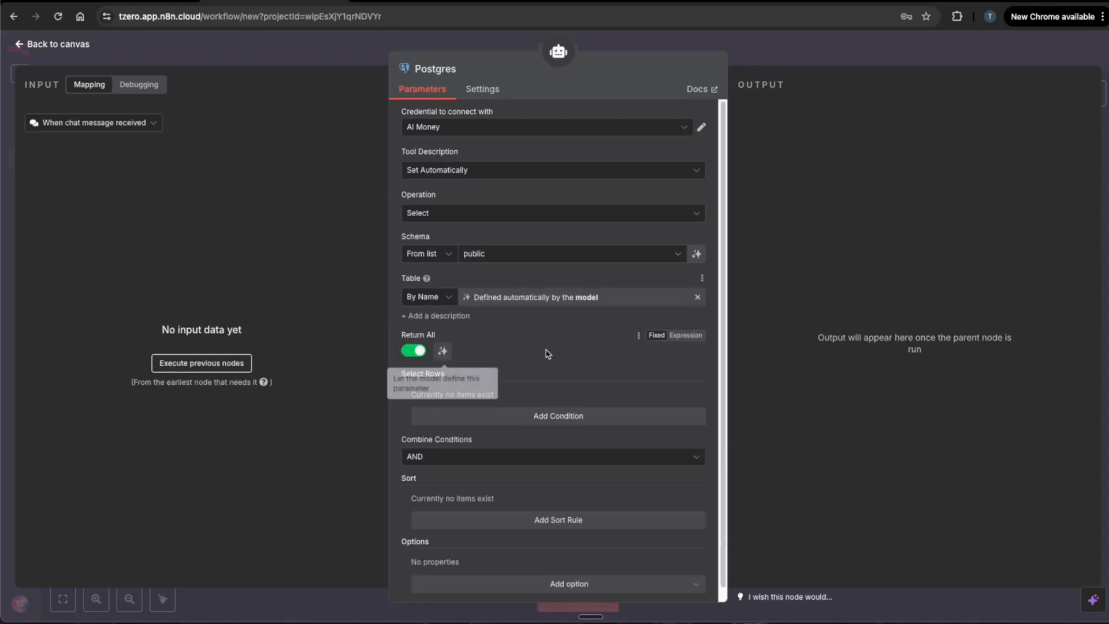
Step: Save the workflow and ask the agent in chat, "Using the posgres tool. What is the most recent stock in the stocks table ?"
click(656, 41)
click(924, 50)
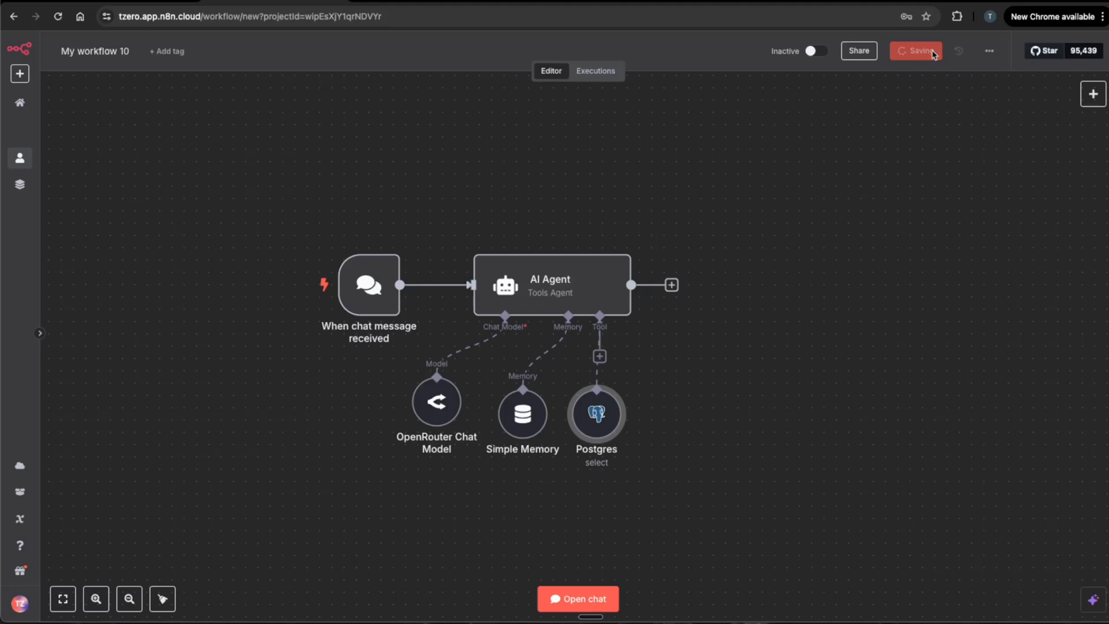
click(559, 599)
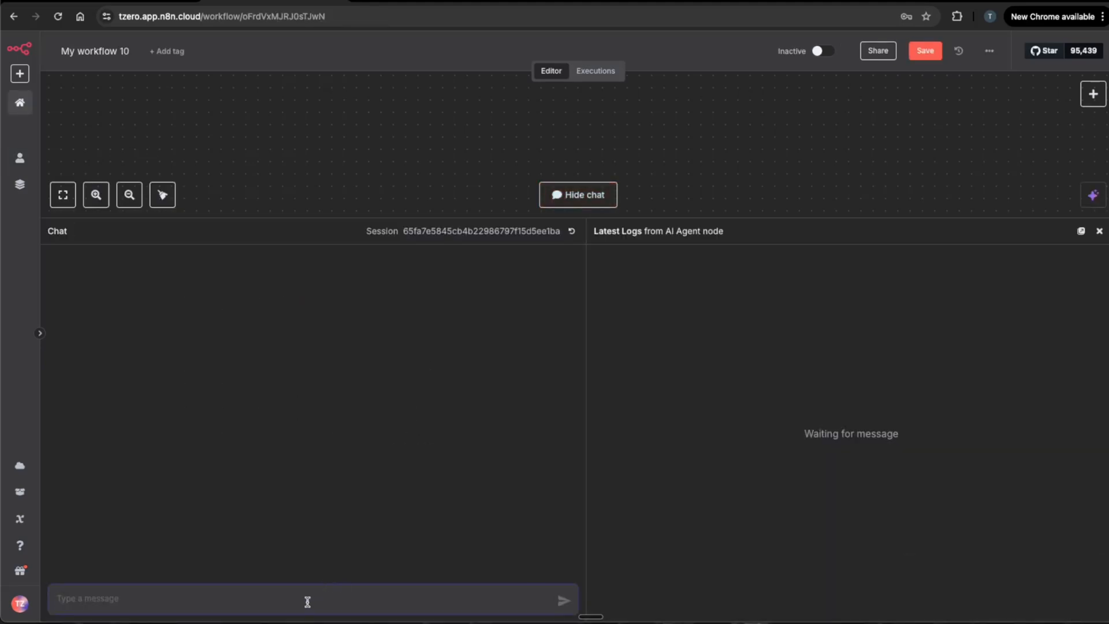
text(Using the posgres tool. What is the)
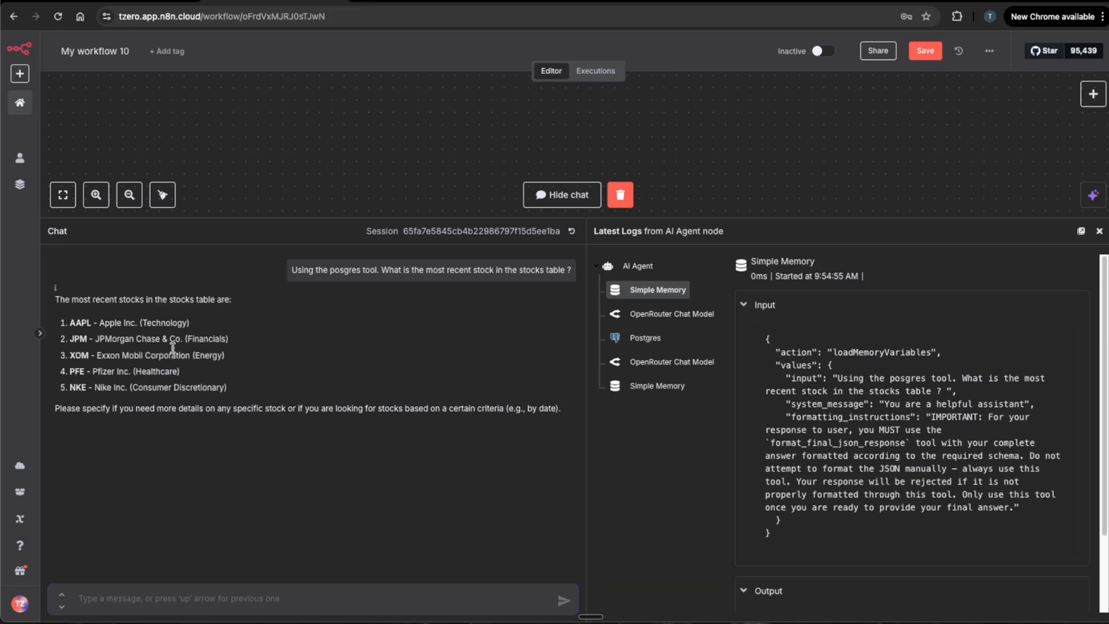
drag(69, 322, 248, 391)
click(287, 465)
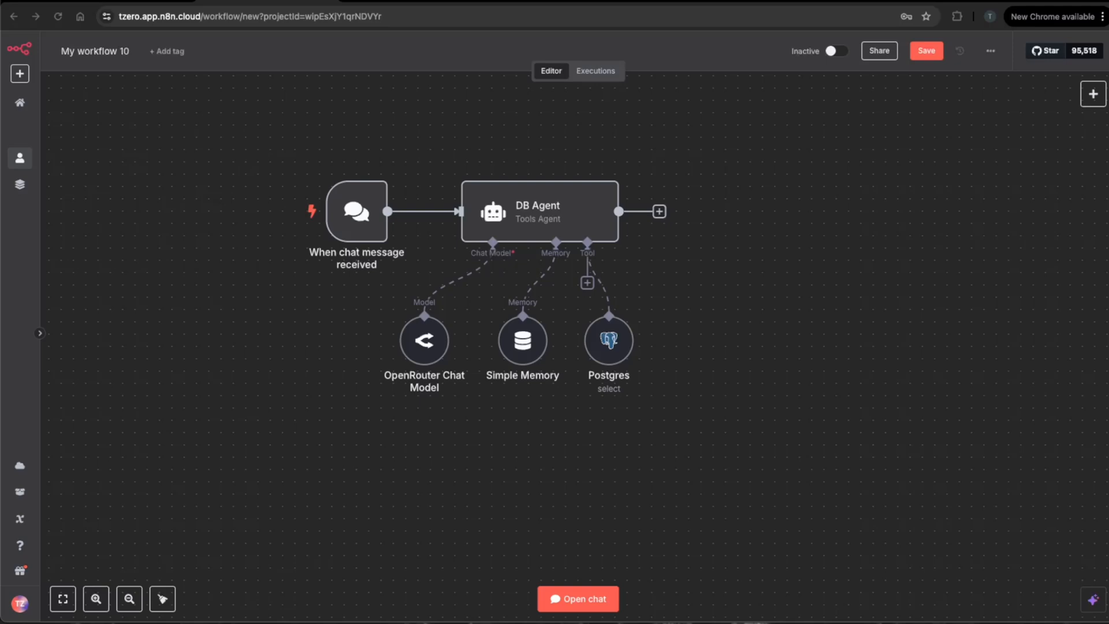
Step: Ask the agent in chat to get AAPL's stock_id from the stocks table and its most recent record from the price_history table
click(577, 598)
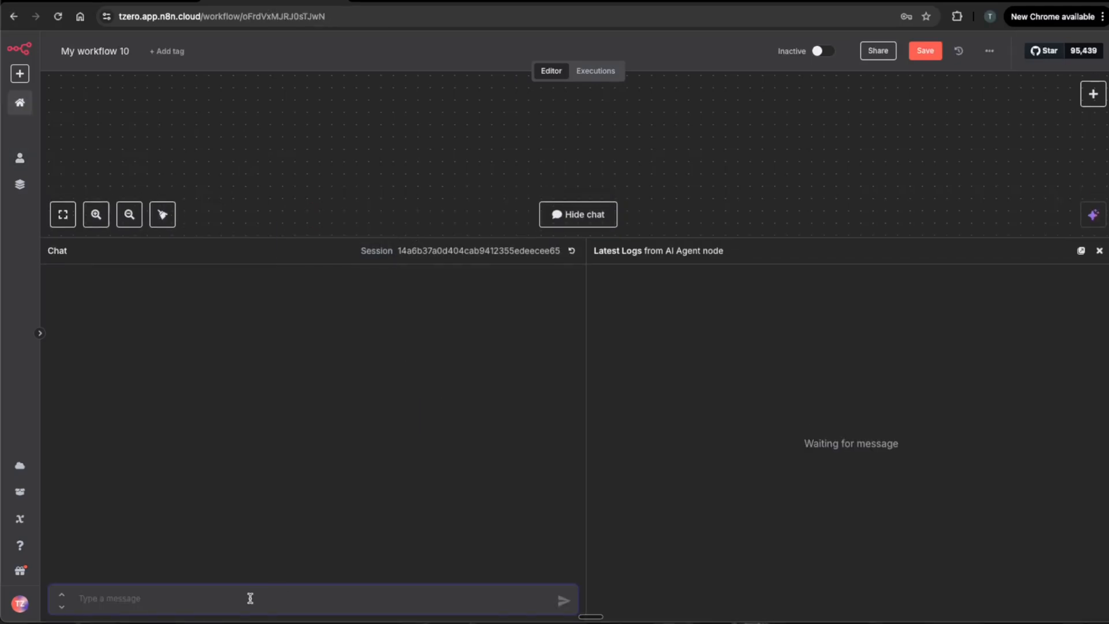
text(Get the stock_id for the ticker )
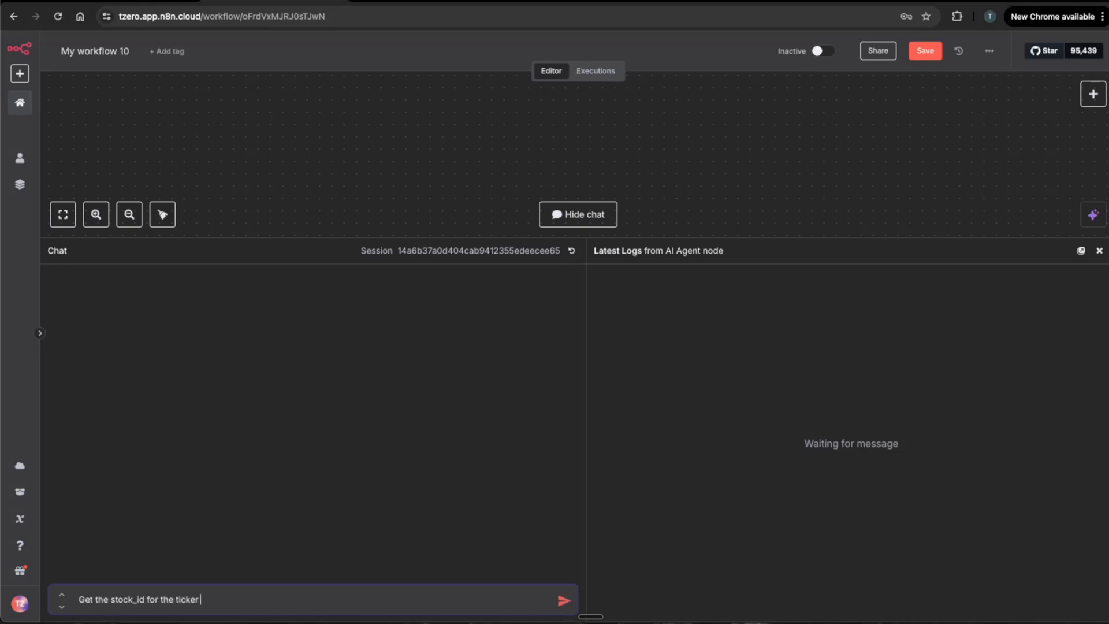
text(AAPL from the stocks table and )
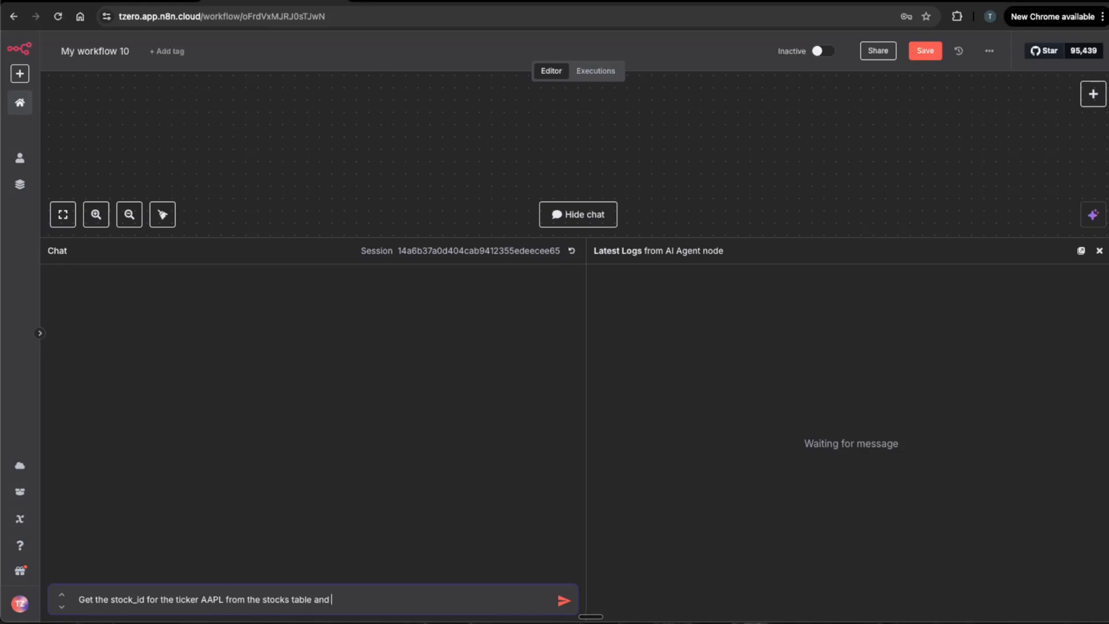
text(tell me the most recent reco)
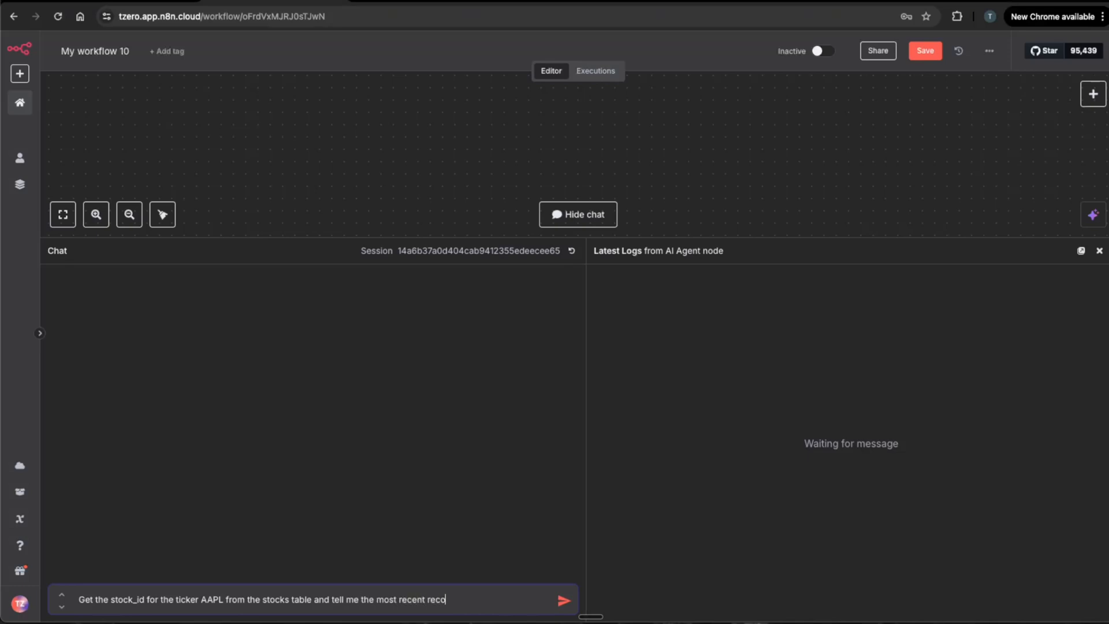
text(rd for AAPL from the price_history table)
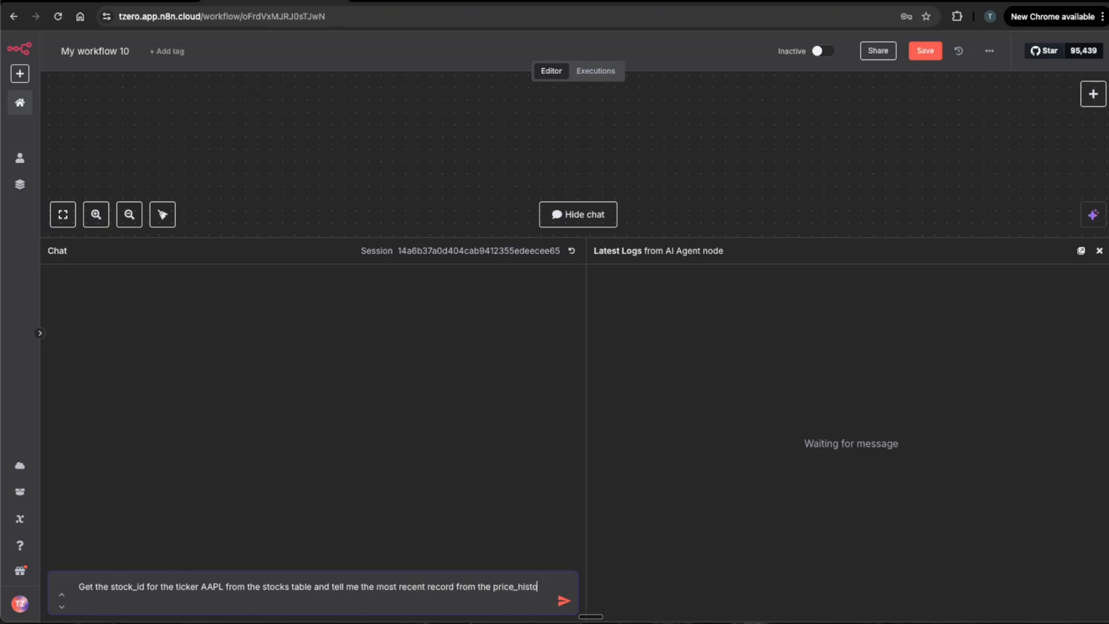
click(459, 586)
text(for AAPL from)
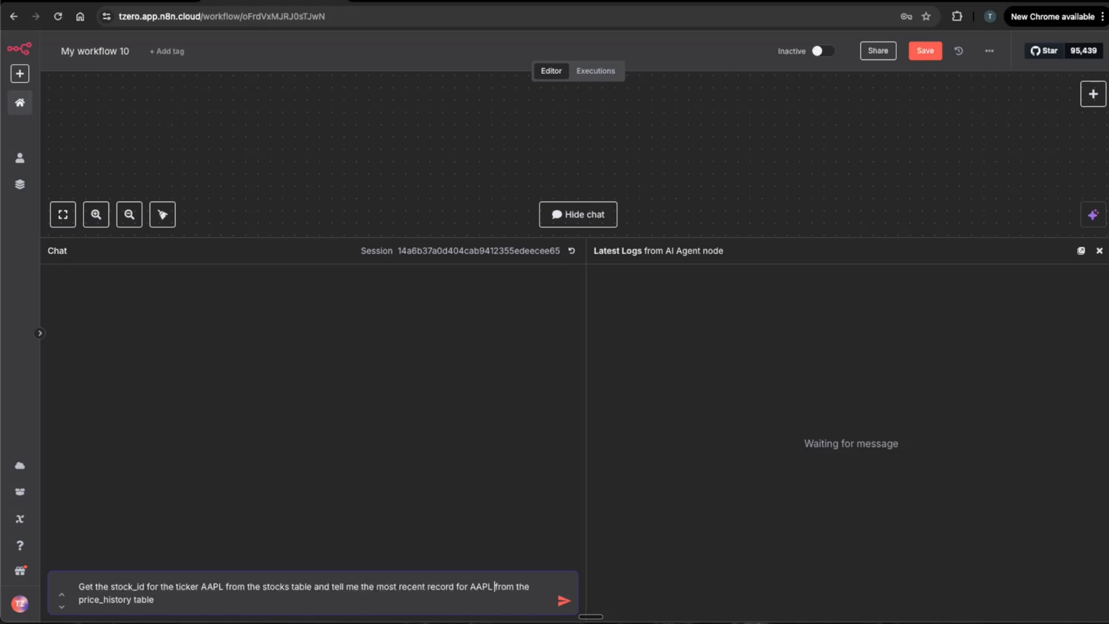
key(Return)
click(577, 214)
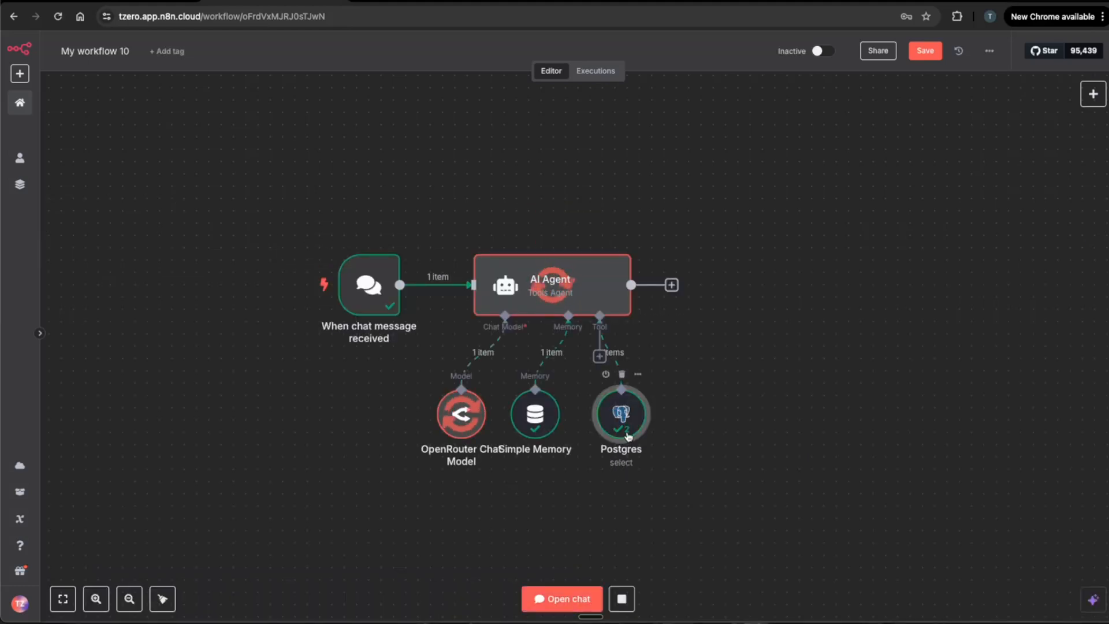
click(563, 600)
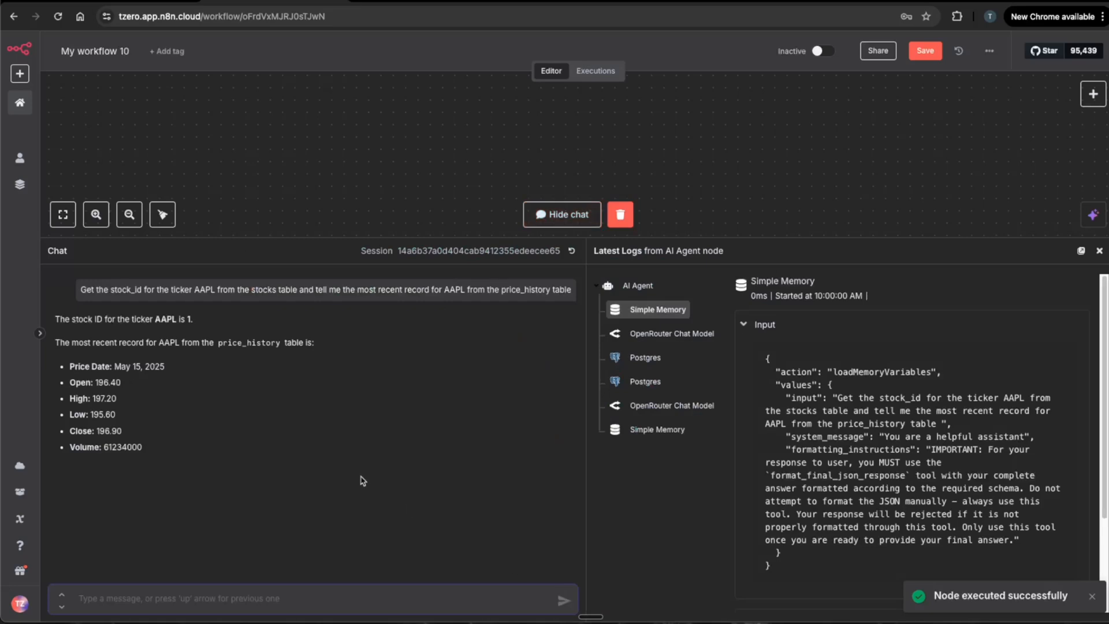
Step: Check the agent's stock ID answer for AAPL against the first Postgres call's input and output in the logs
drag(60, 318, 193, 321)
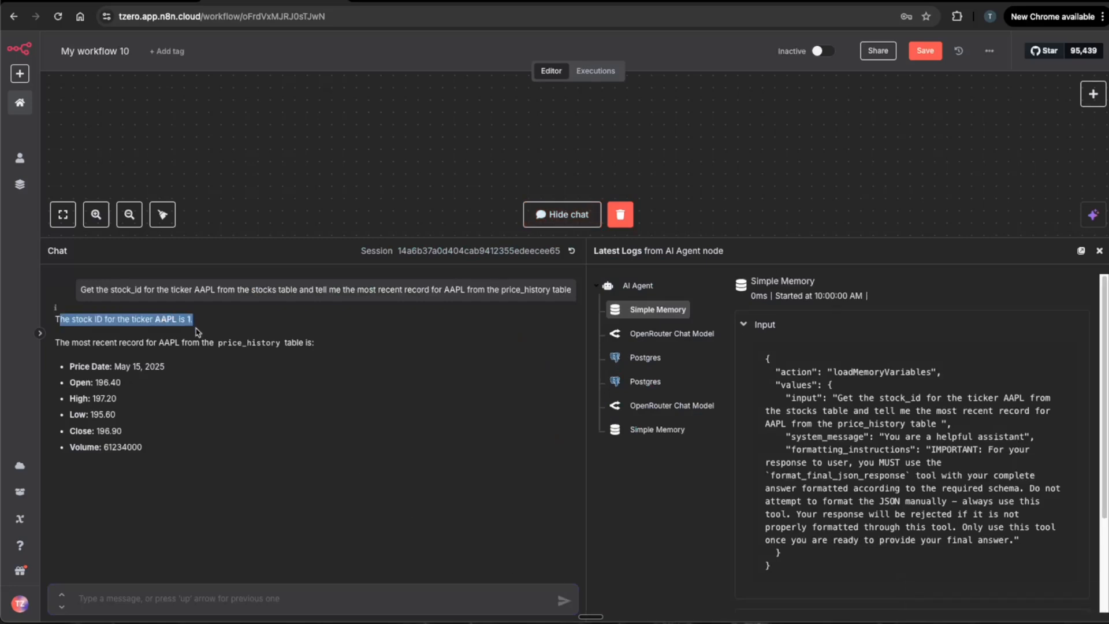
click(145, 318)
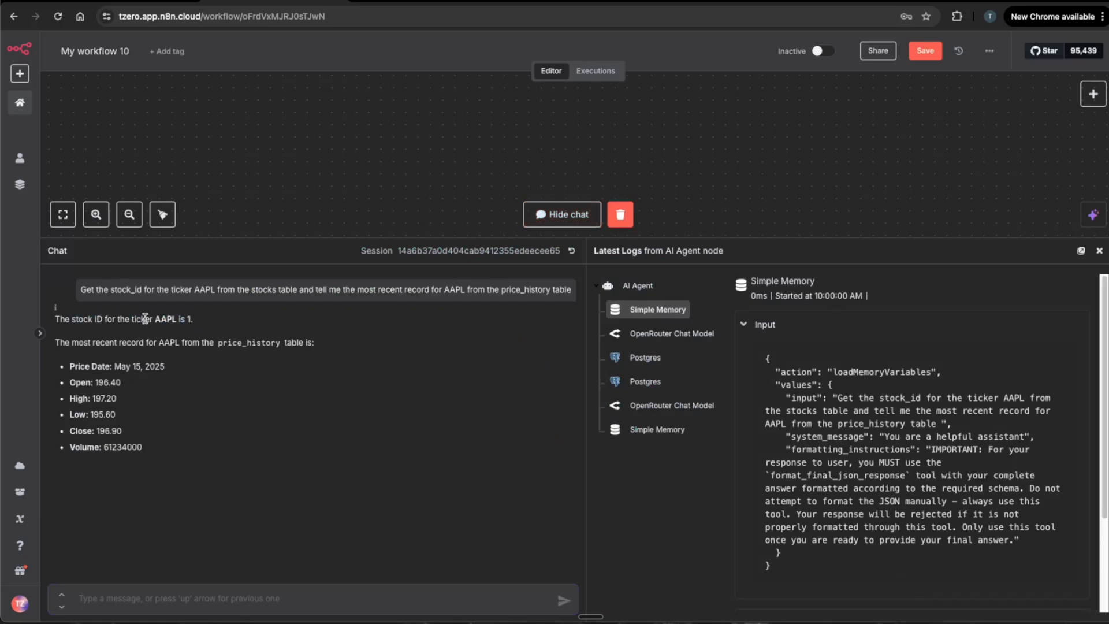
click(645, 357)
scroll(823, 462, down, 3)
scroll(823, 463, up, 3)
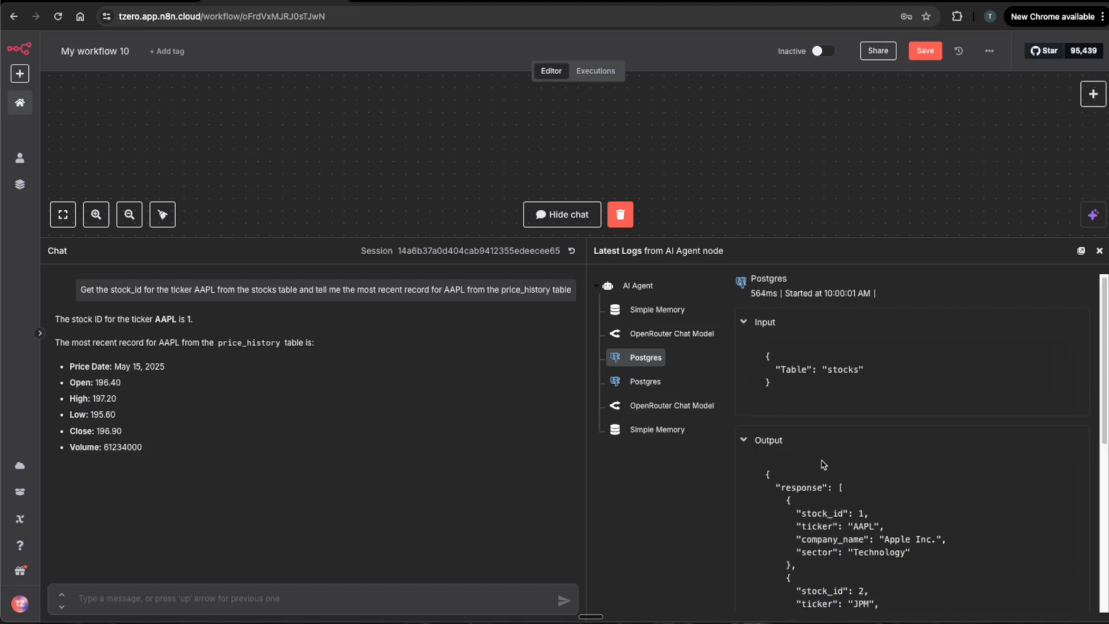
scroll(822, 464, down, 2)
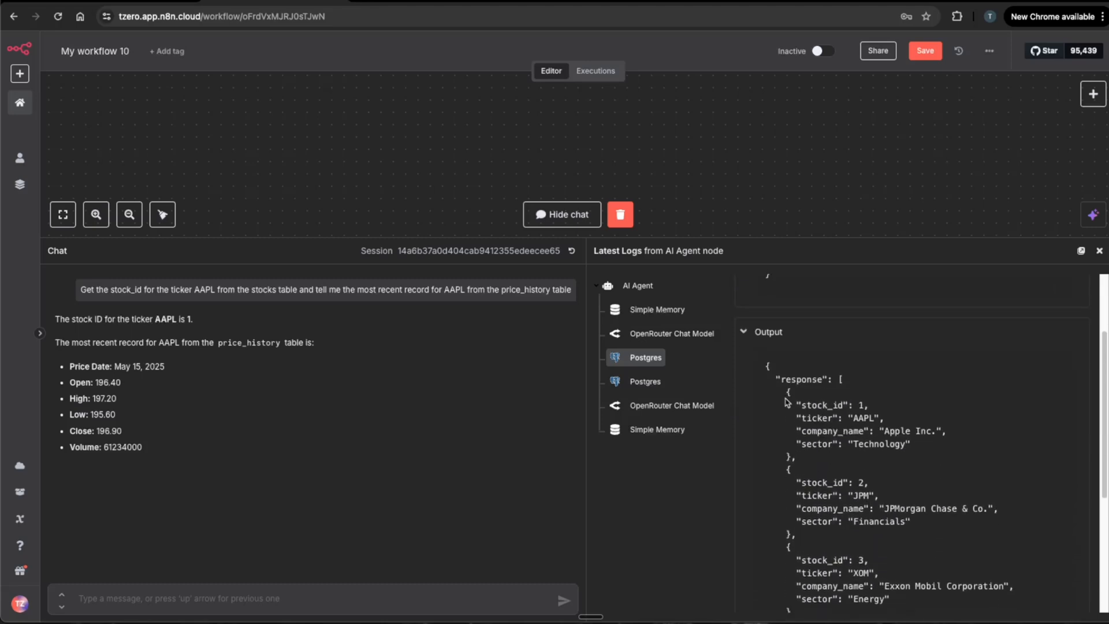
scroll(802, 397, down, 1)
drag(804, 402, 901, 428)
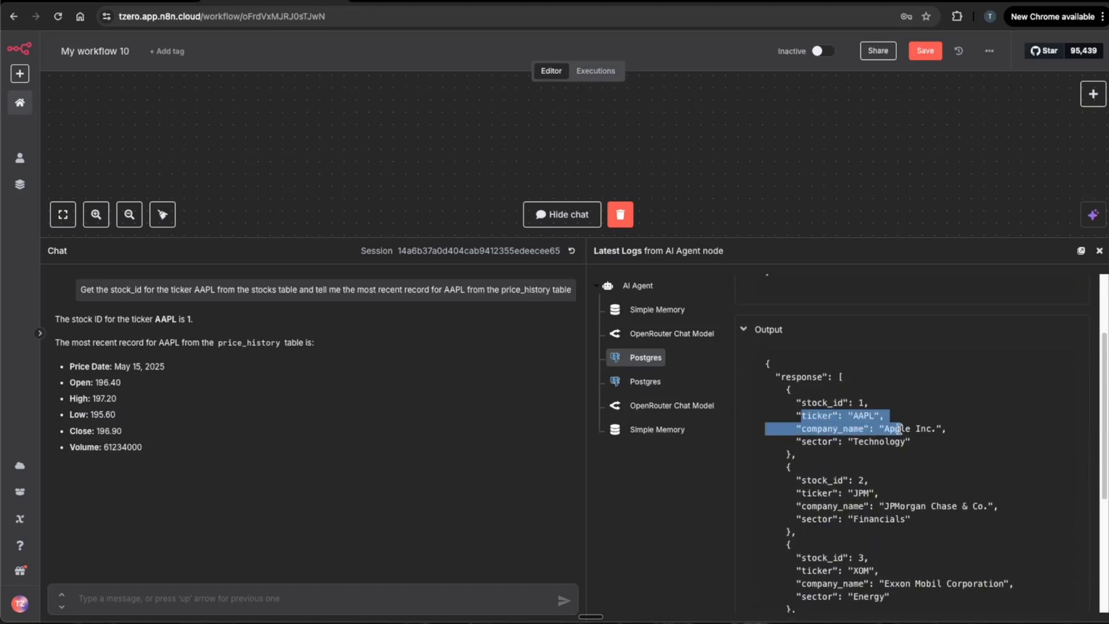
Step: Examine the second Postgres call's price_history records in the logs and compare them with the agent's answer
click(673, 391)
scroll(868, 434, down, 5)
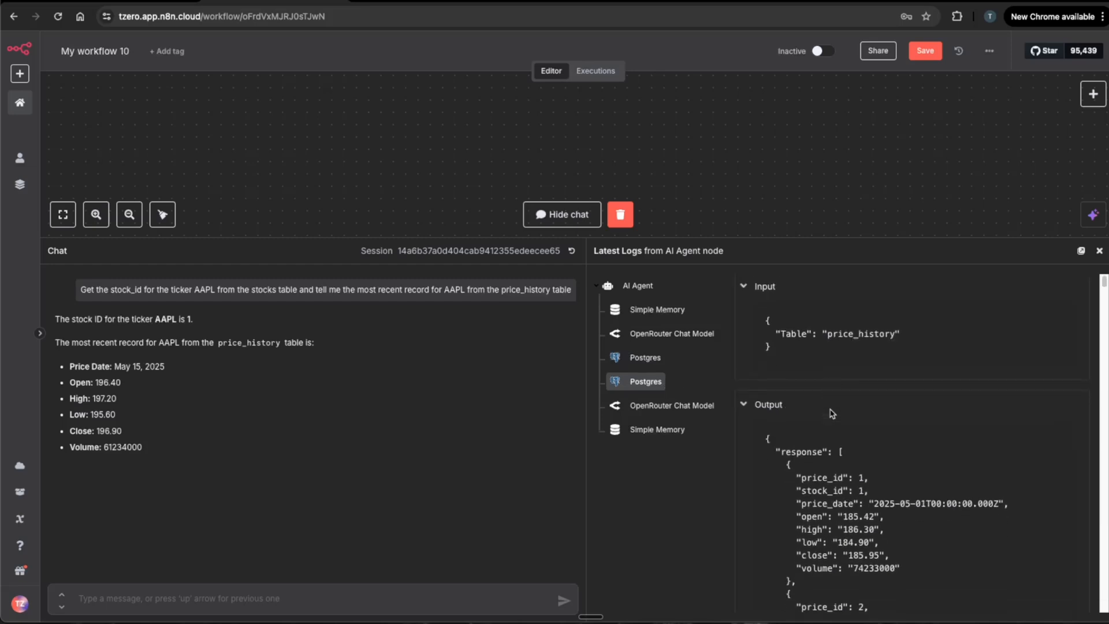
scroll(868, 435, down, 3)
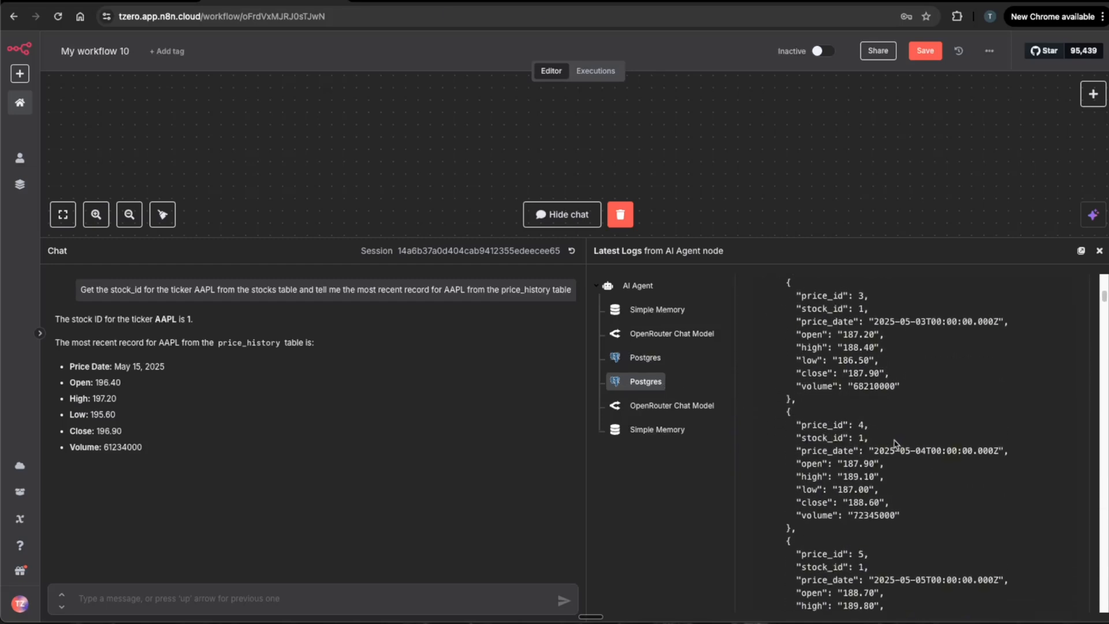
drag(78, 342, 254, 344)
click(287, 350)
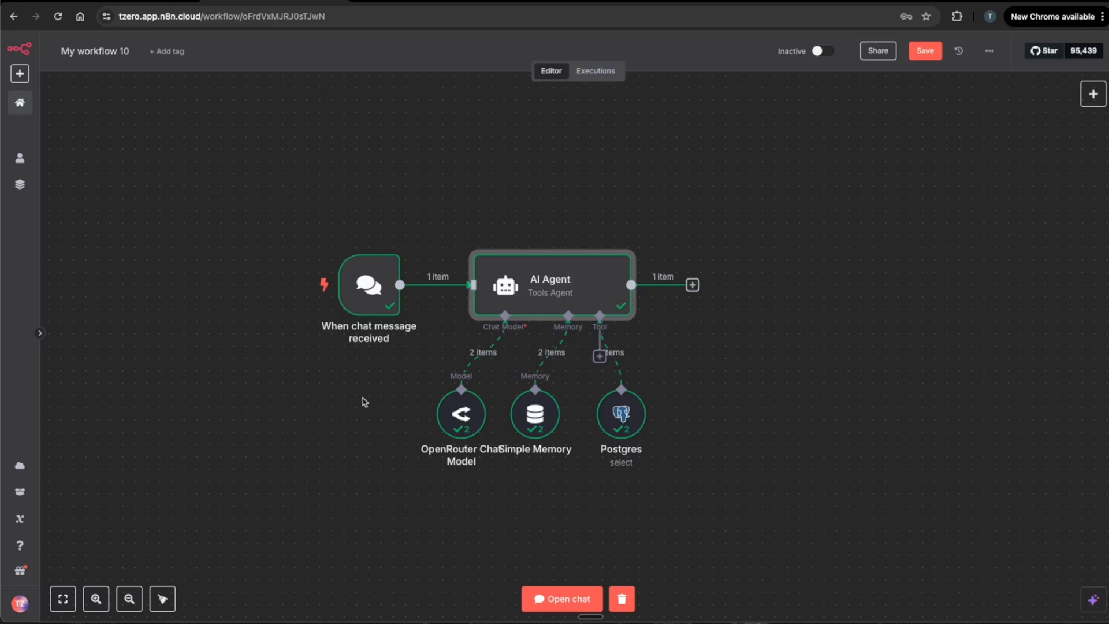
Step: Save the AI agent workflow
key(ctrl+s)
scroll(404, 451, down, 3)
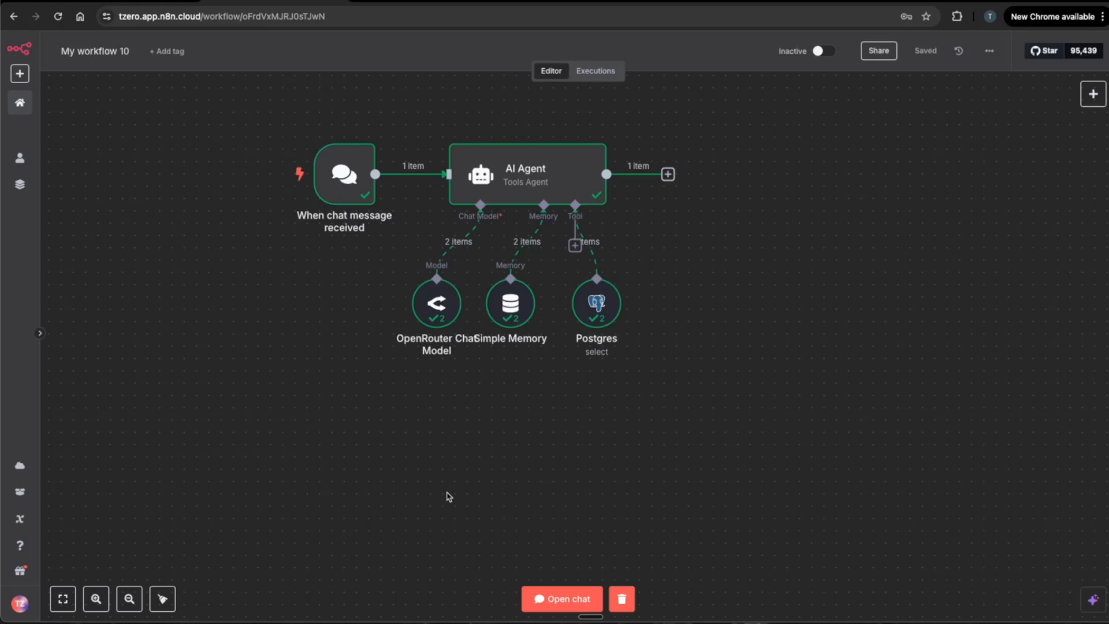
scroll(584, 494, left, 1)
scroll(584, 494, down, 1)
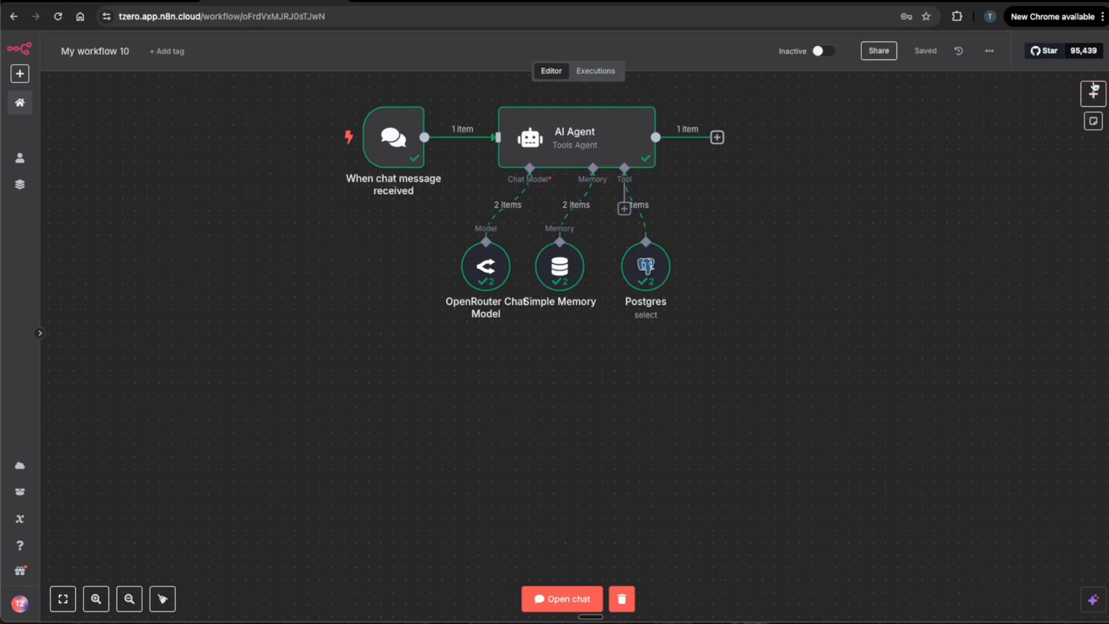
Step: Add a Webhook node with HTTP method POST and path new_user, copy its test URL, and return to the canvas
click(1093, 95)
text(webh)
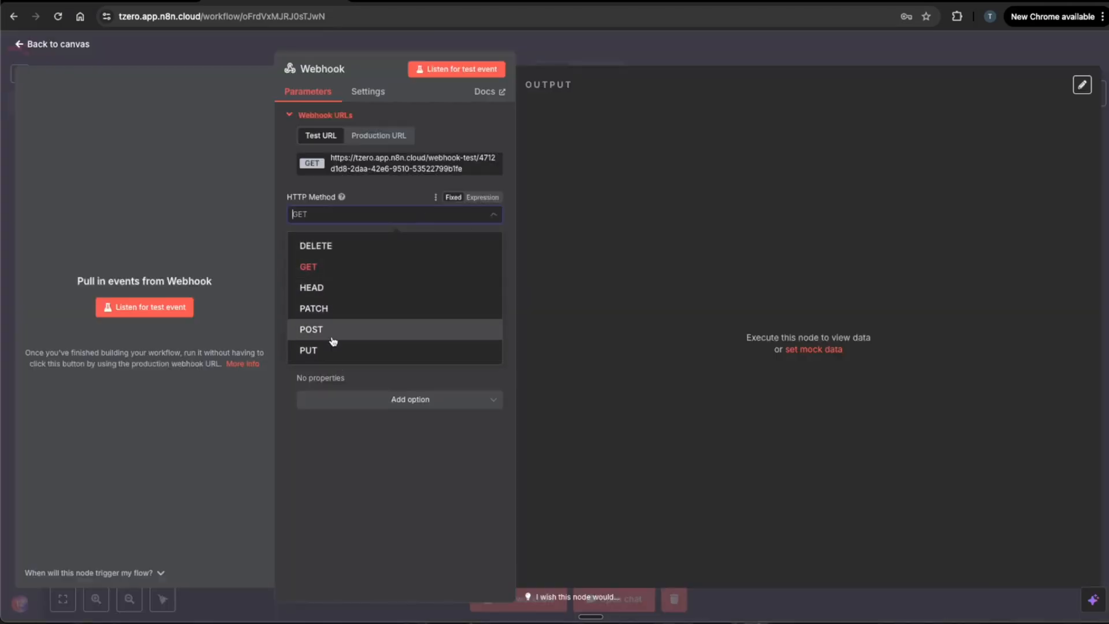
click(333, 329)
triple_click(355, 256)
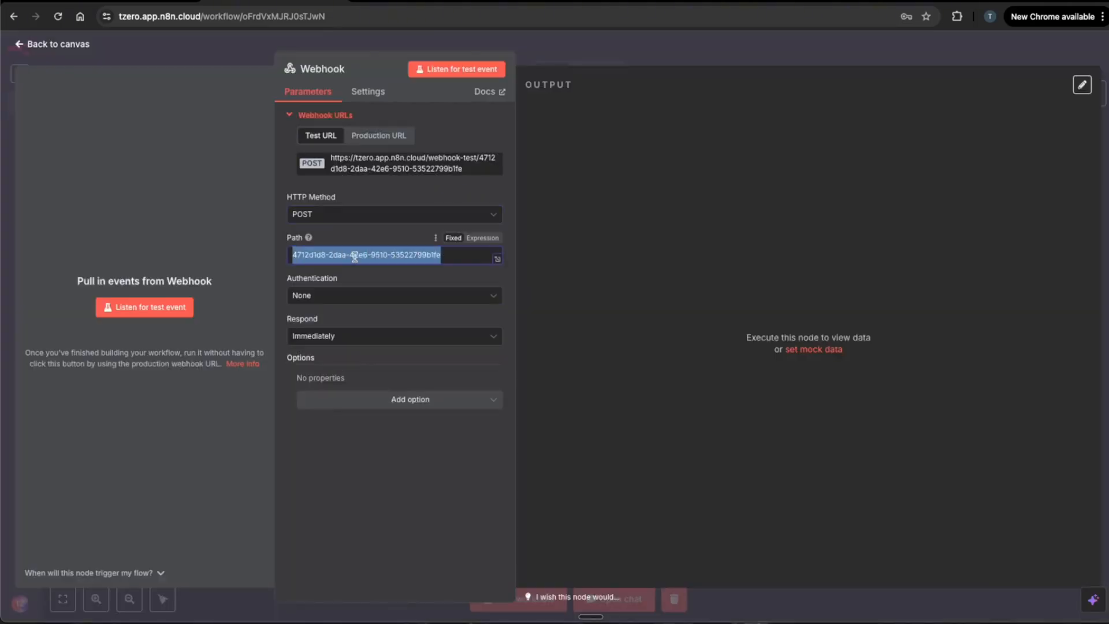
text(new_user)
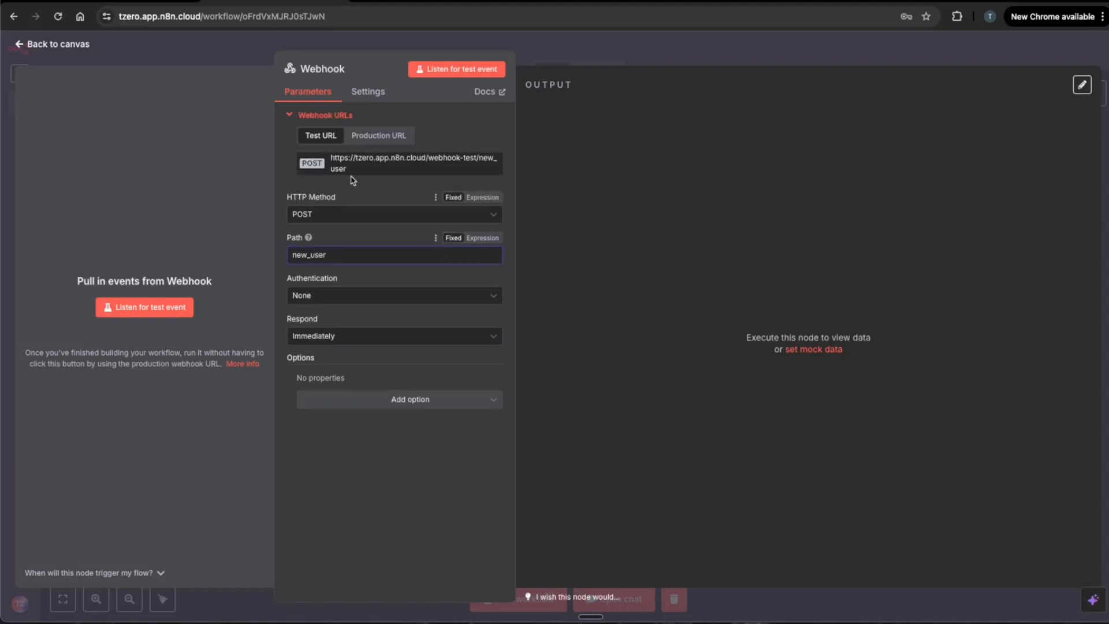
click(342, 167)
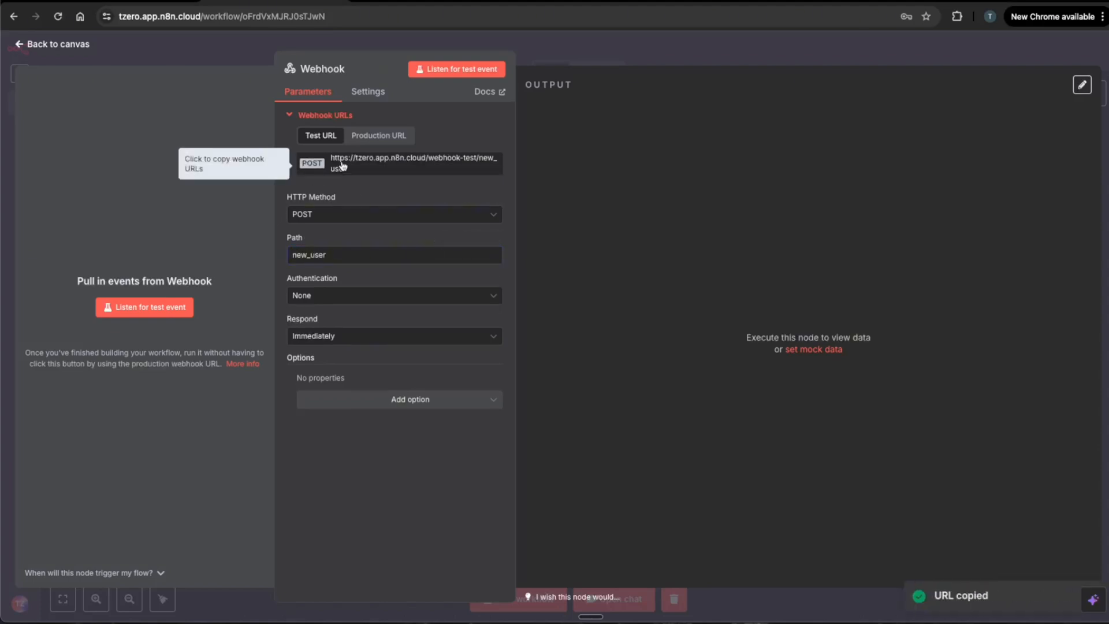
click(557, 34)
Step: Switch to Supabase and enable database webhooks for the AI Money project
click(97, 4)
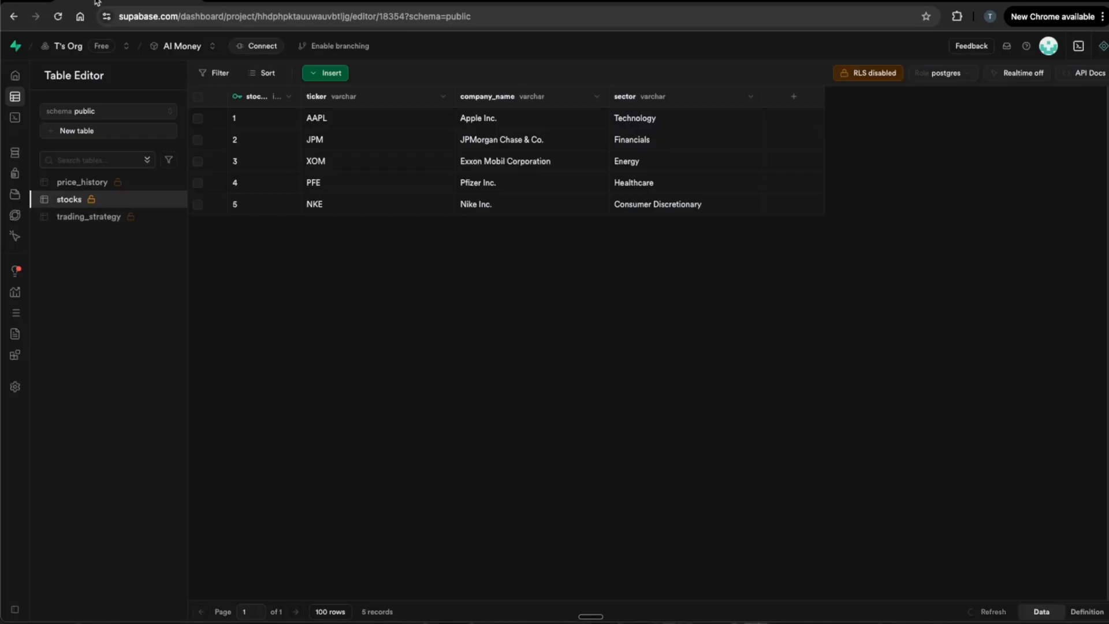
mouse_move(12, 153)
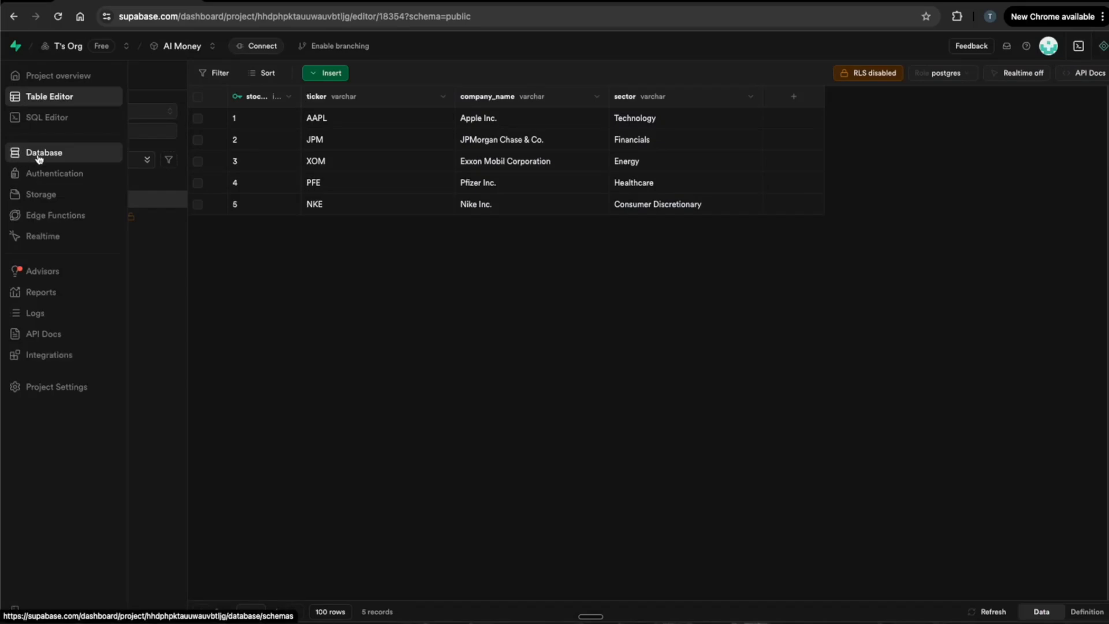
click(39, 156)
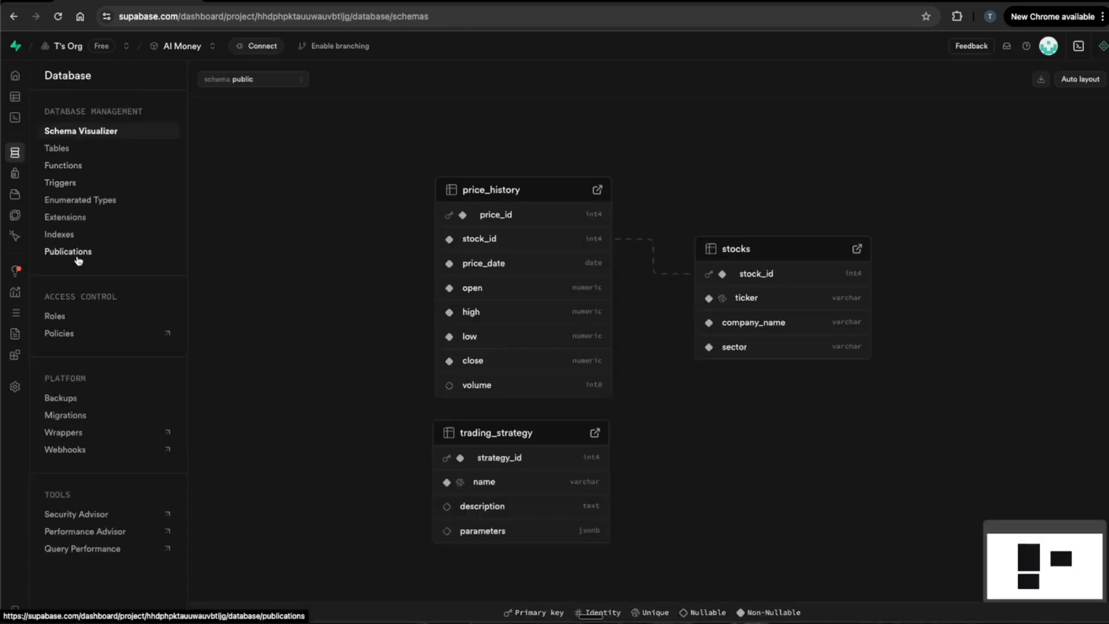
click(69, 449)
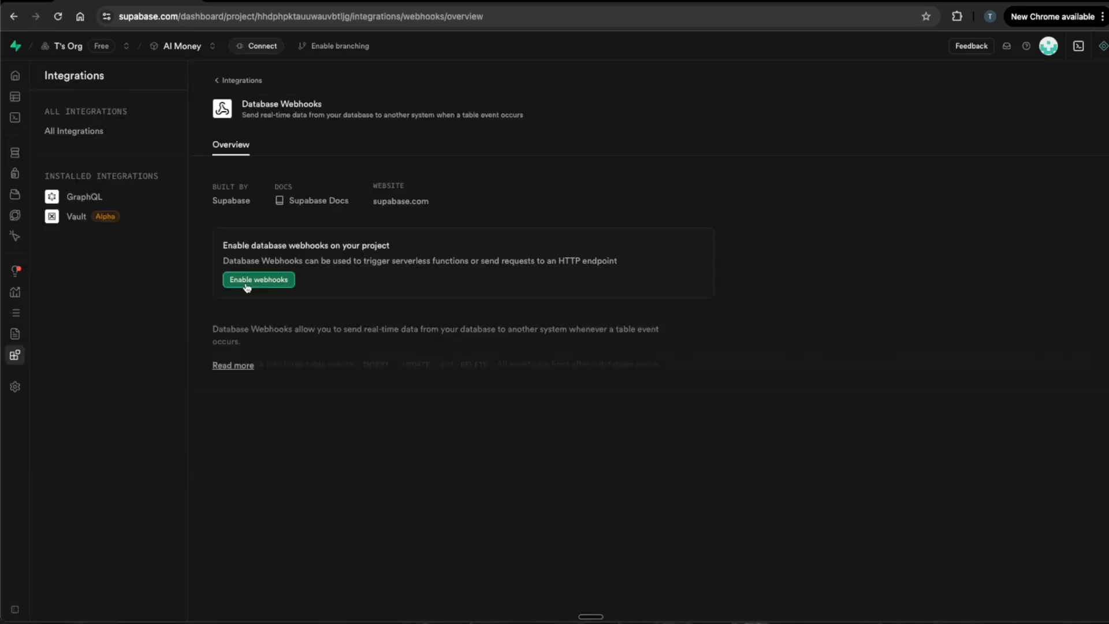
click(246, 285)
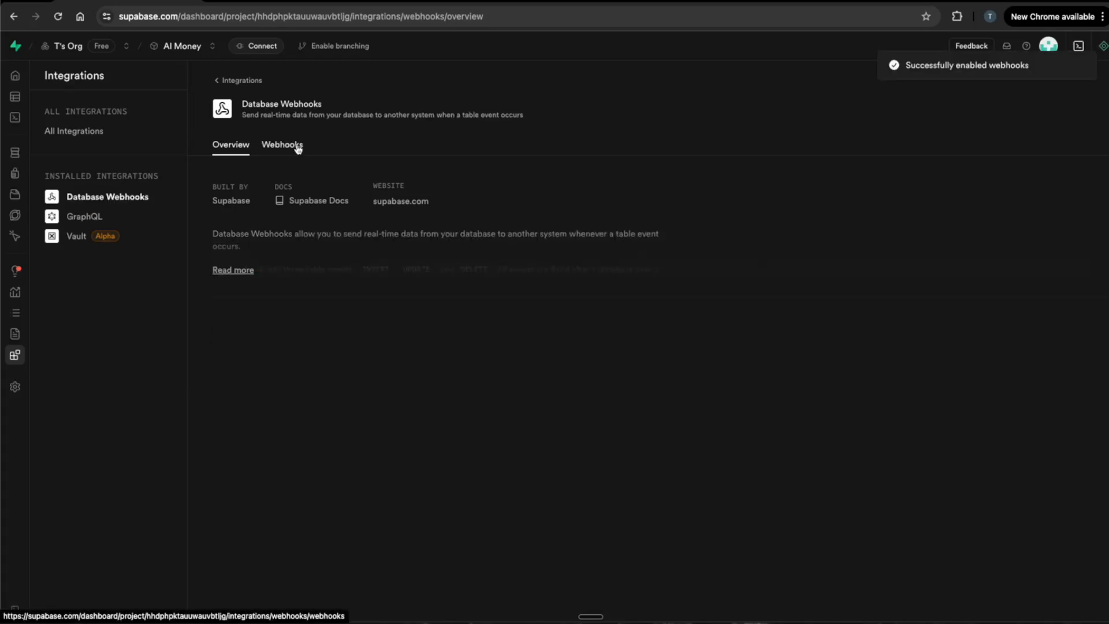
Step: Start a new database webhook named new_user that fires on Insert events in the auth users table
click(293, 148)
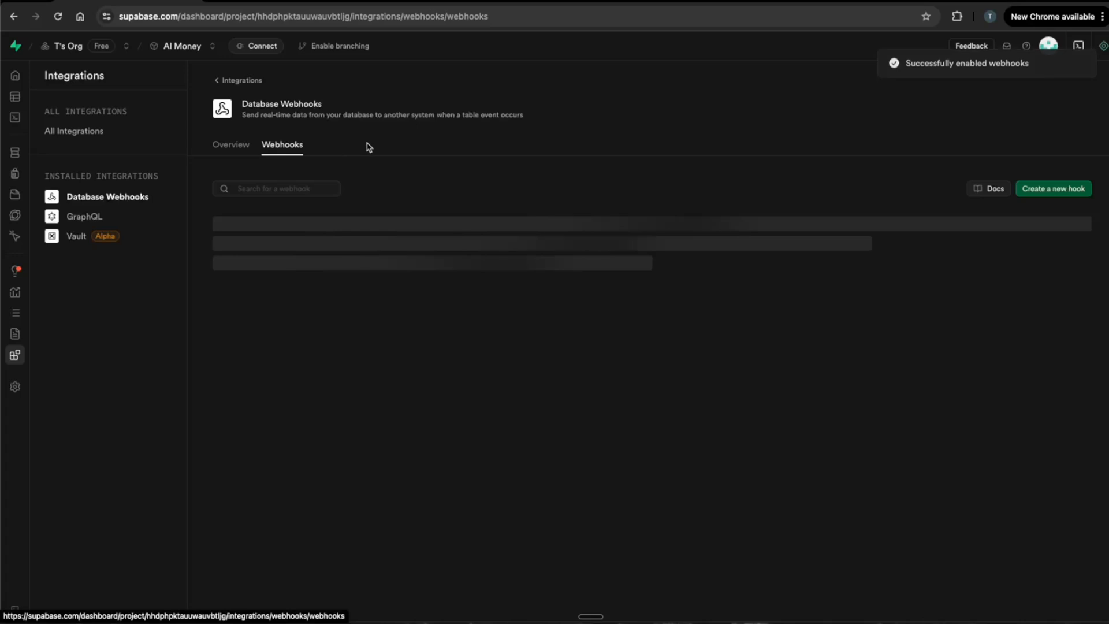
click(1056, 196)
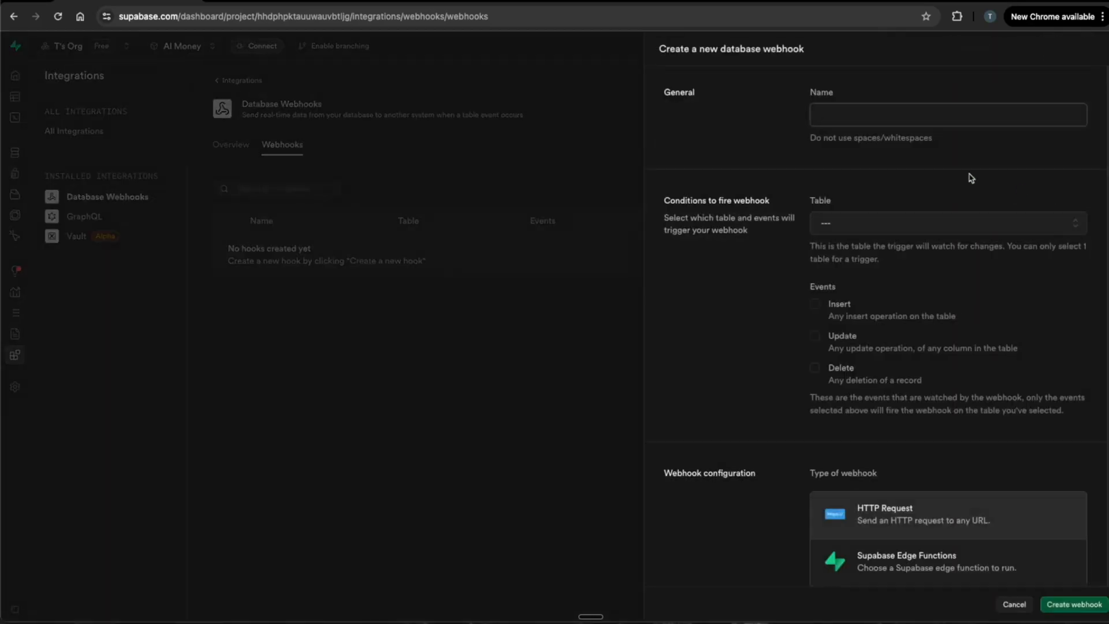
click(857, 122)
text(new_user)
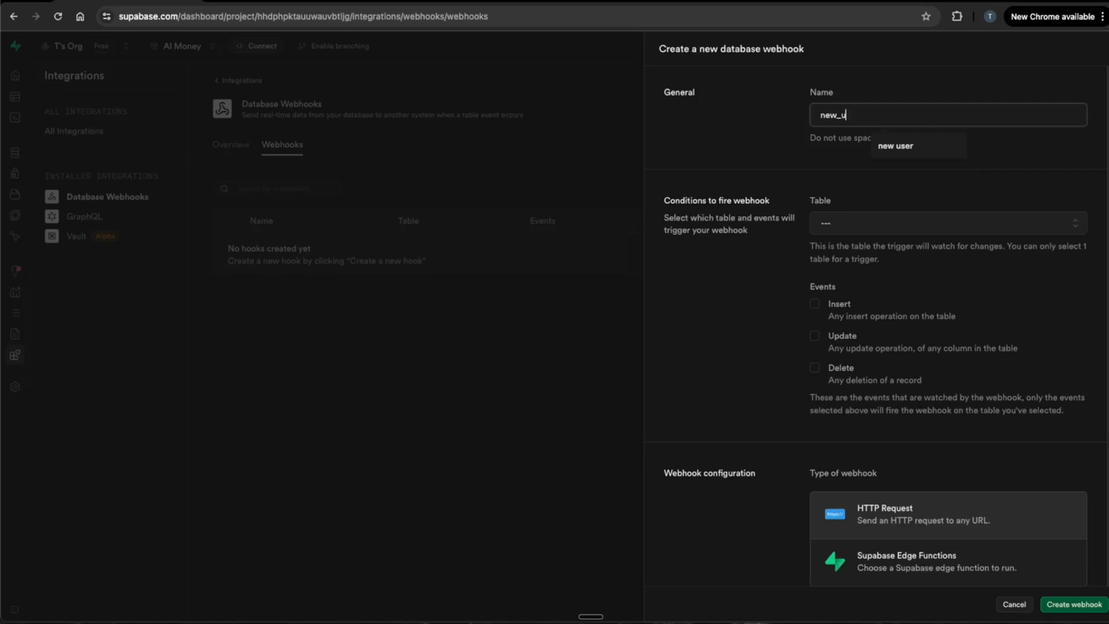
click(875, 225)
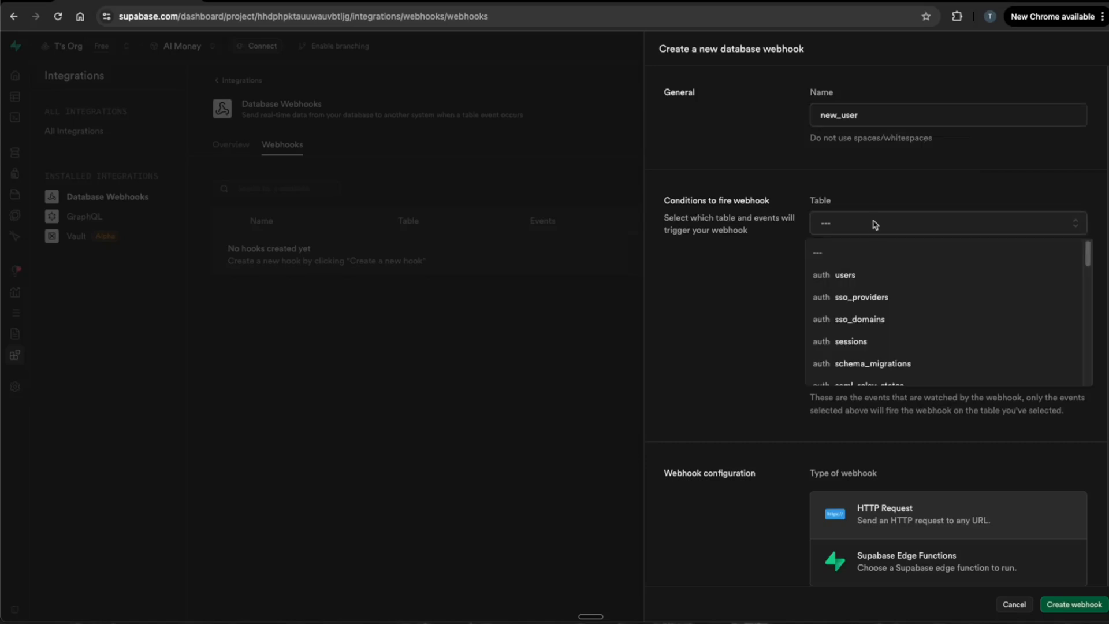
click(840, 276)
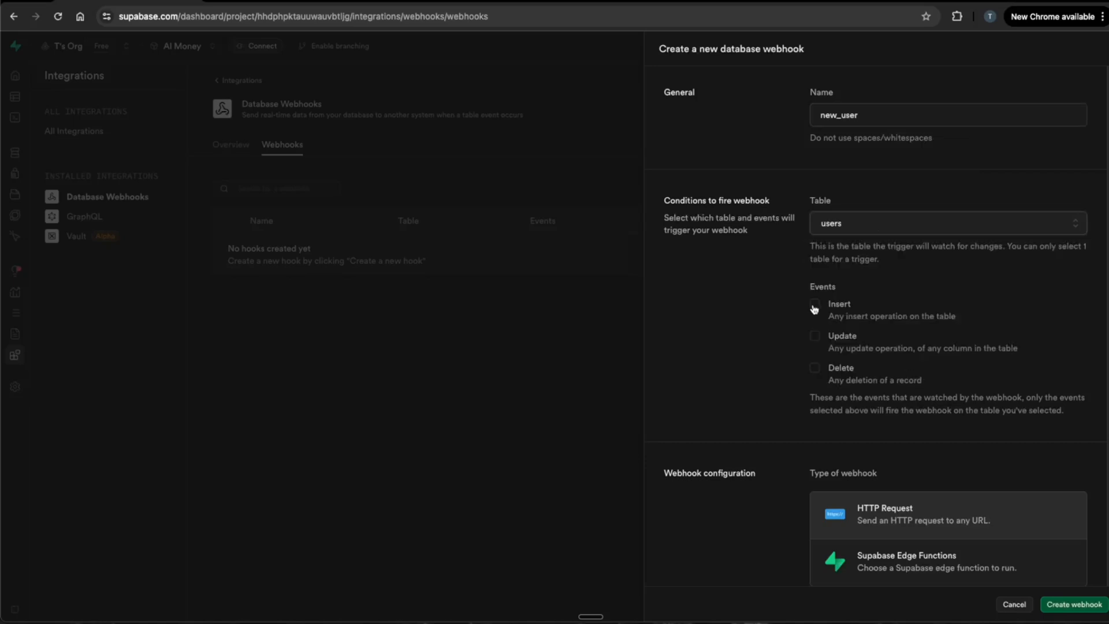
click(814, 305)
scroll(809, 361, down, 3)
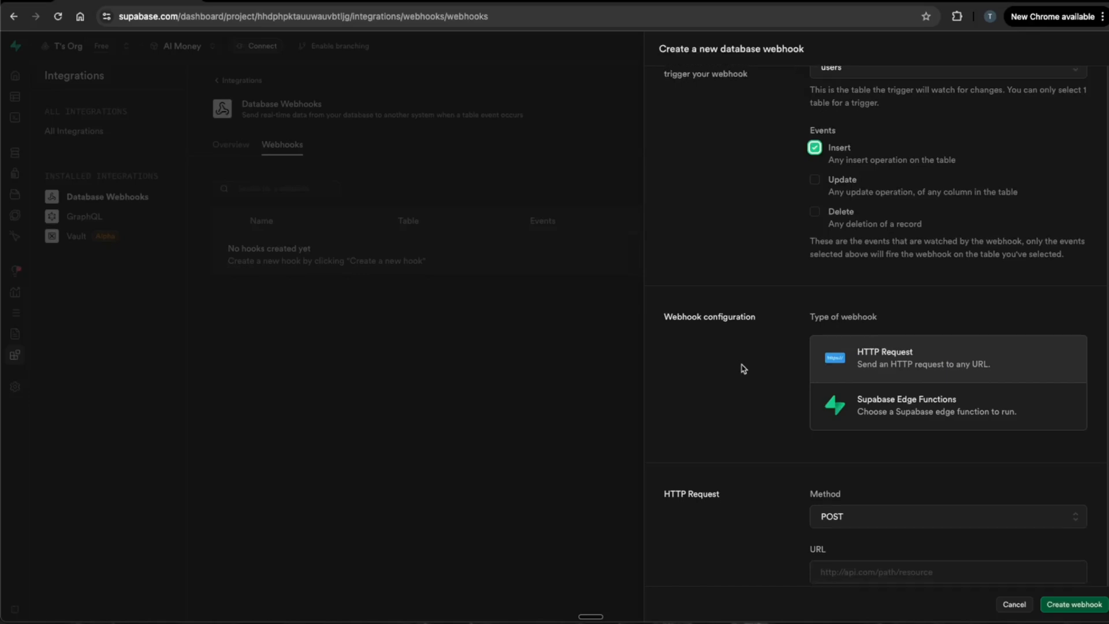
scroll(743, 369, down, 2)
click(859, 446)
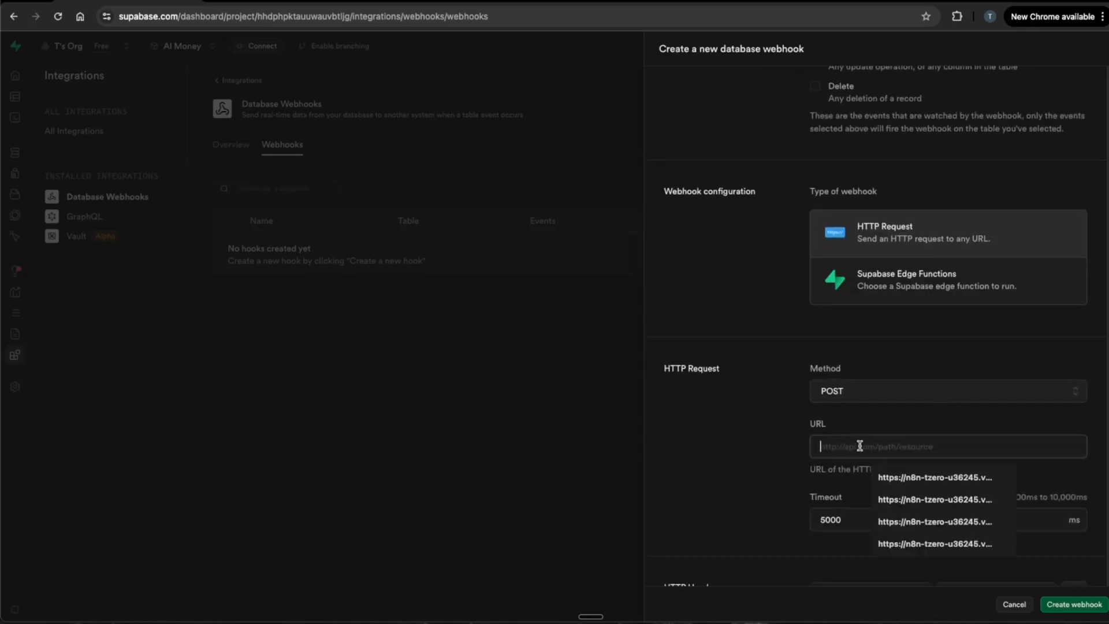
key(ctrl+v)
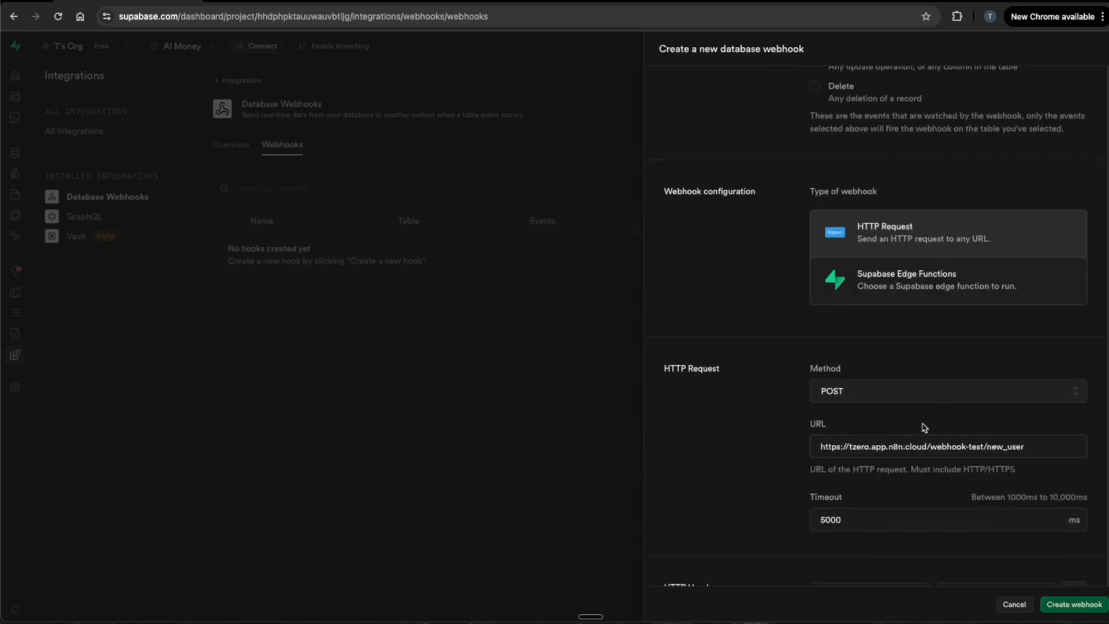
scroll(924, 427, down, 2)
scroll(792, 445, down, 1)
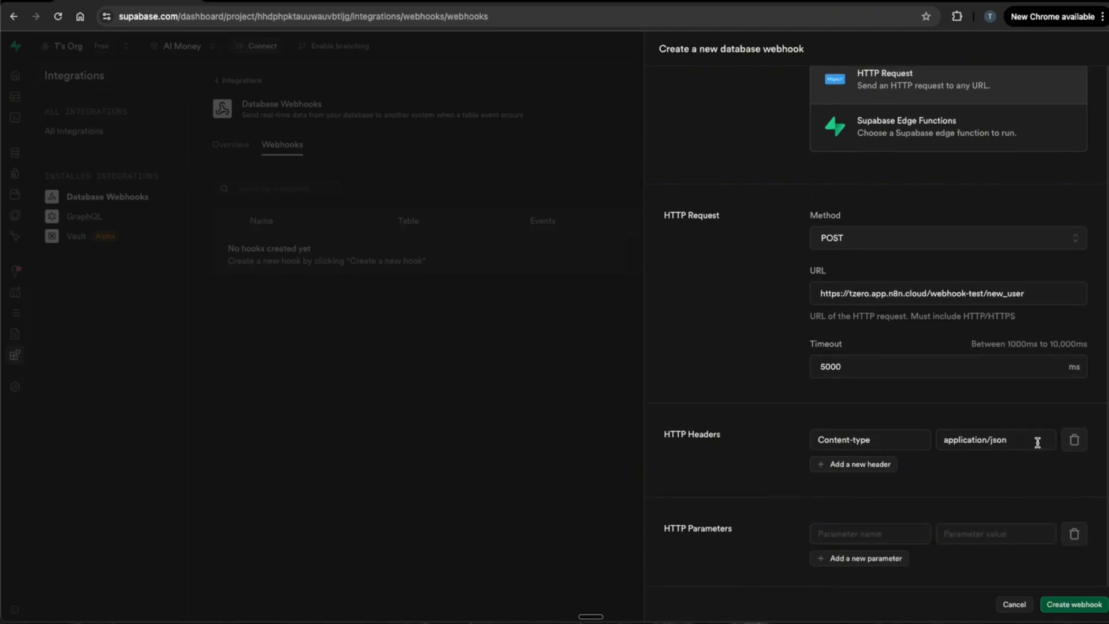
click(1073, 440)
click(1074, 534)
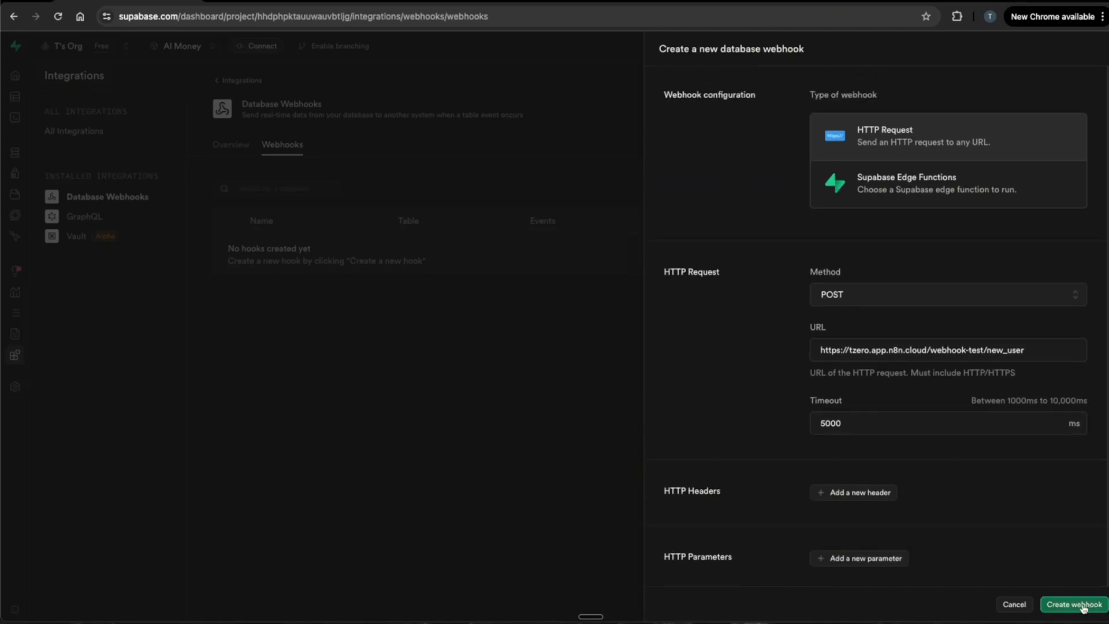
click(1081, 604)
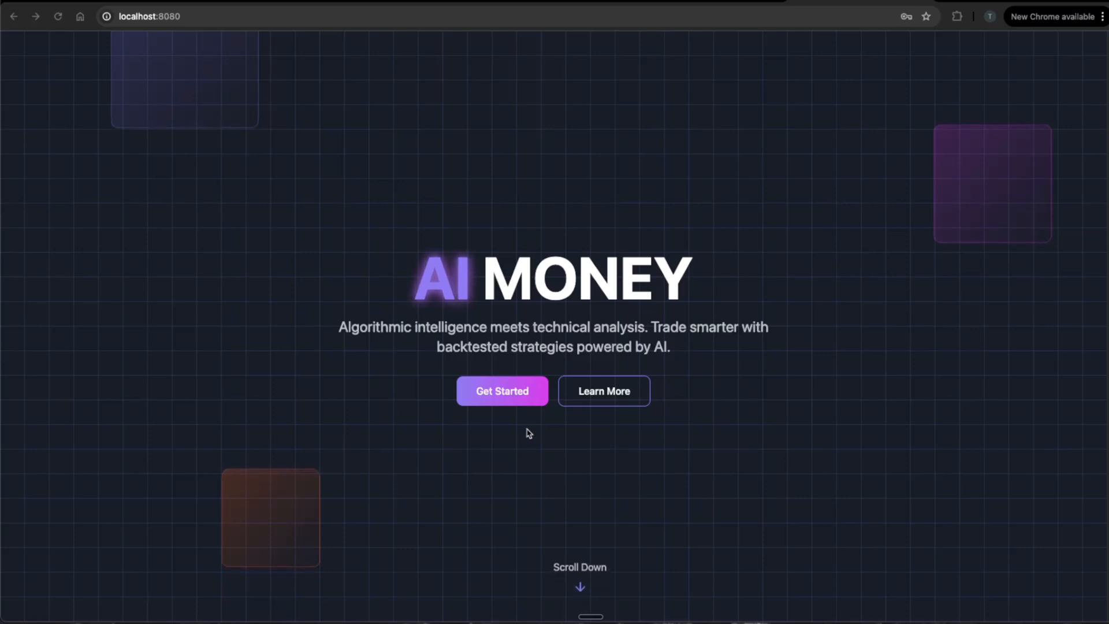
Step: Delete the existing user from the AI Money project's Authentication users in Supabase
scroll(528, 462, down, 2)
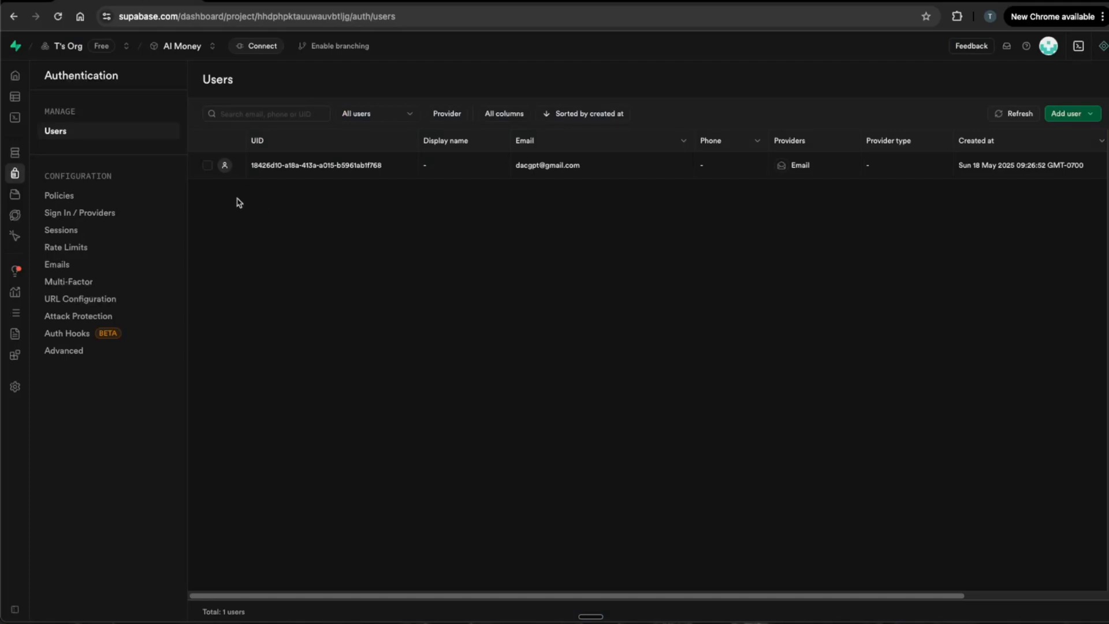
click(206, 166)
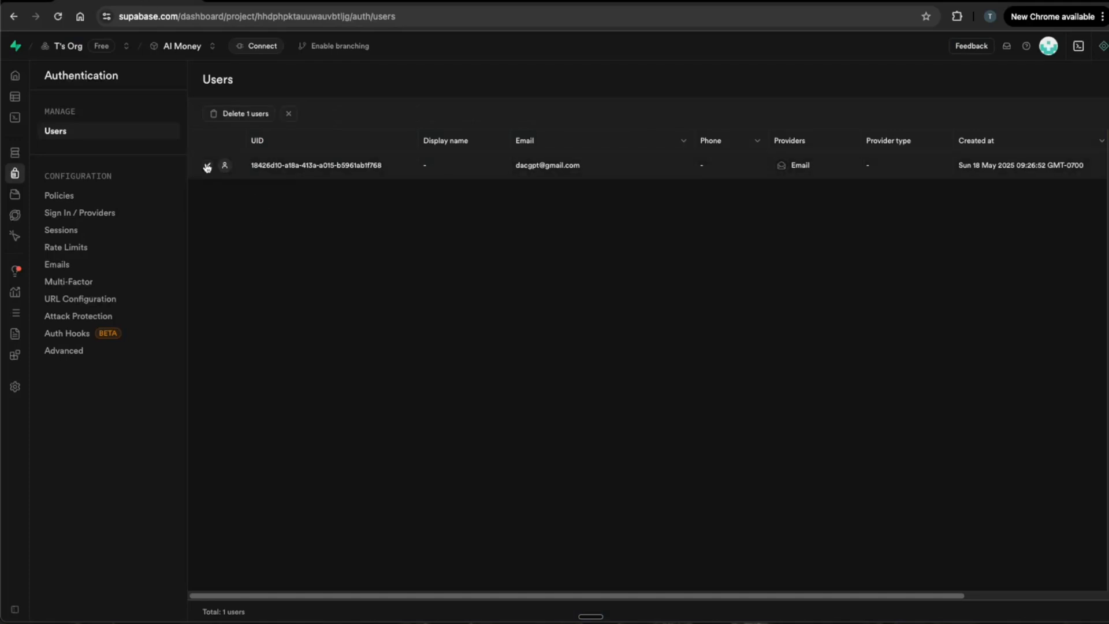
click(252, 114)
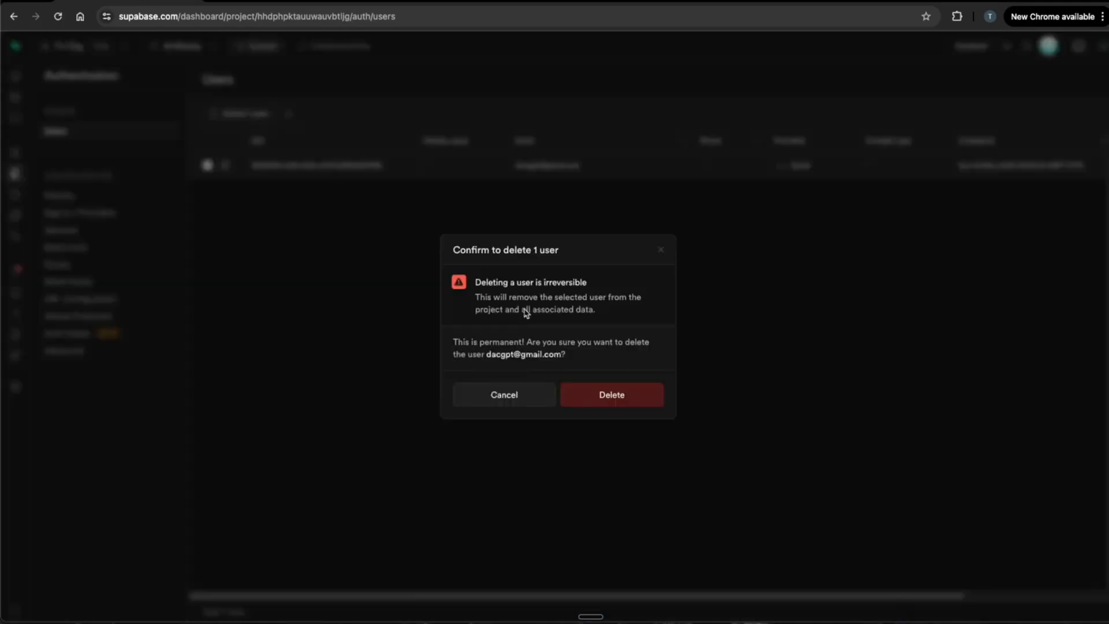
click(626, 399)
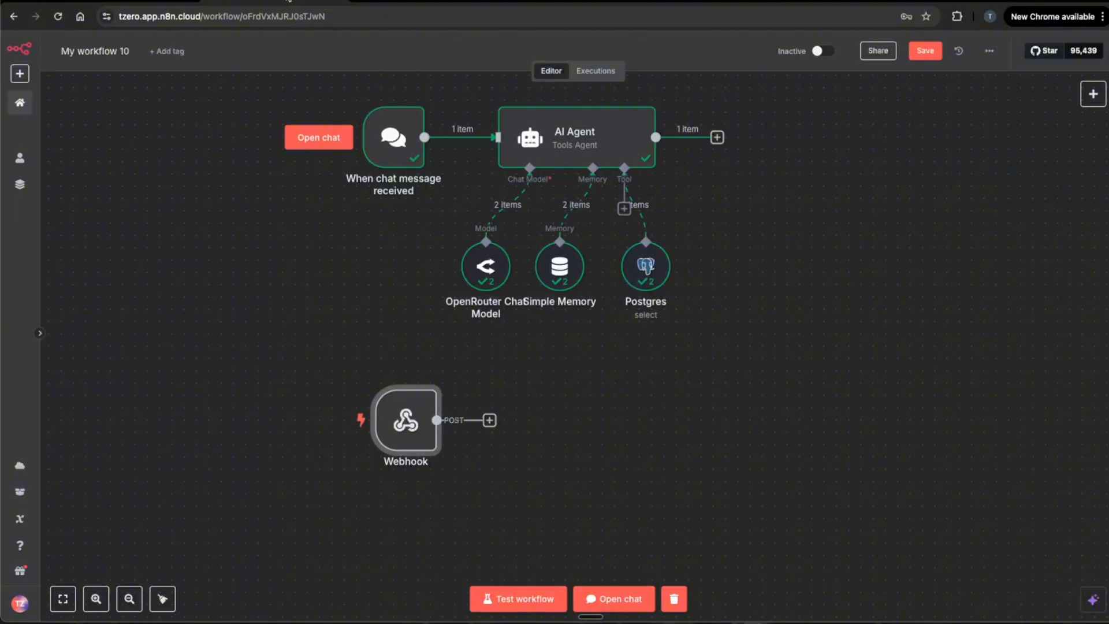
Step: Switch to n8n, listen for a test event on the Webhook node, and pin the new-user data it receives
click(348, 428)
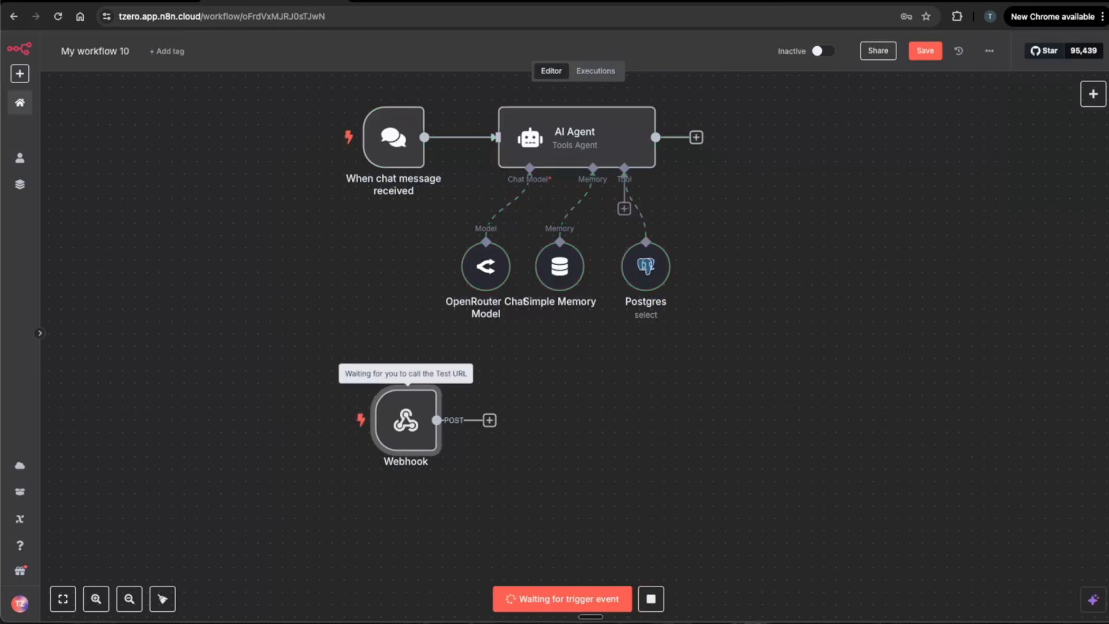
click(544, 583)
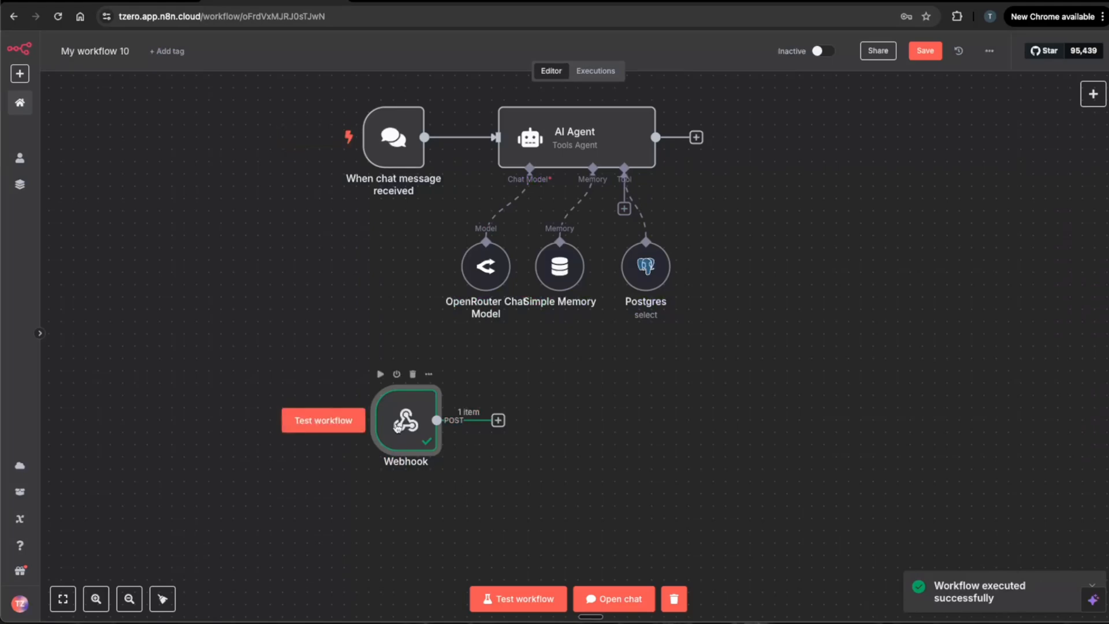
double_click(397, 427)
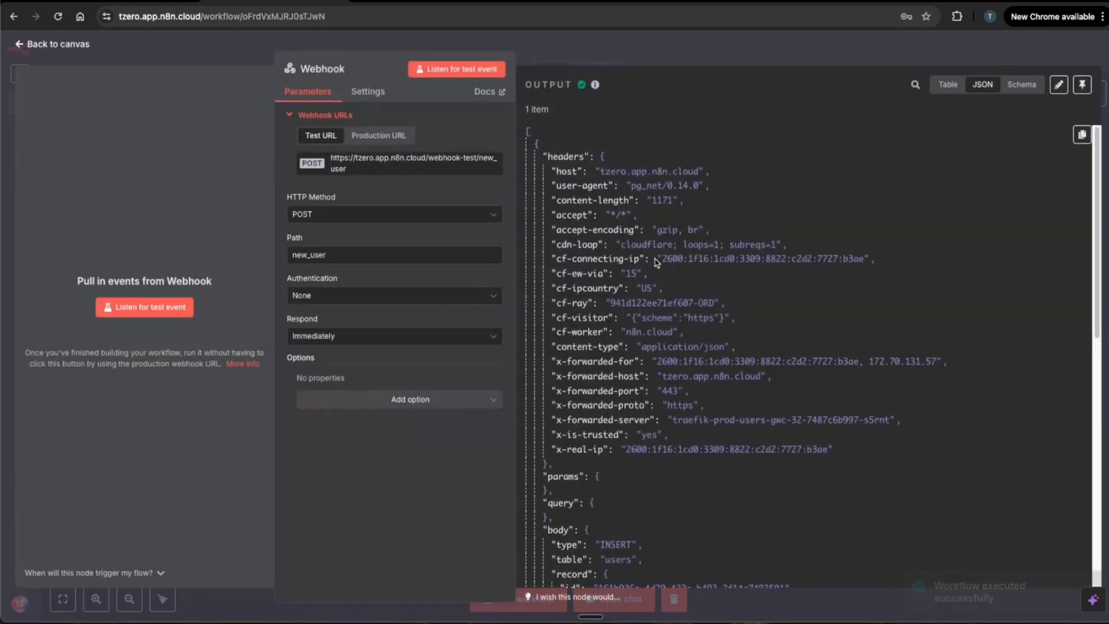
scroll(657, 276, down, 5)
scroll(657, 276, down, 1)
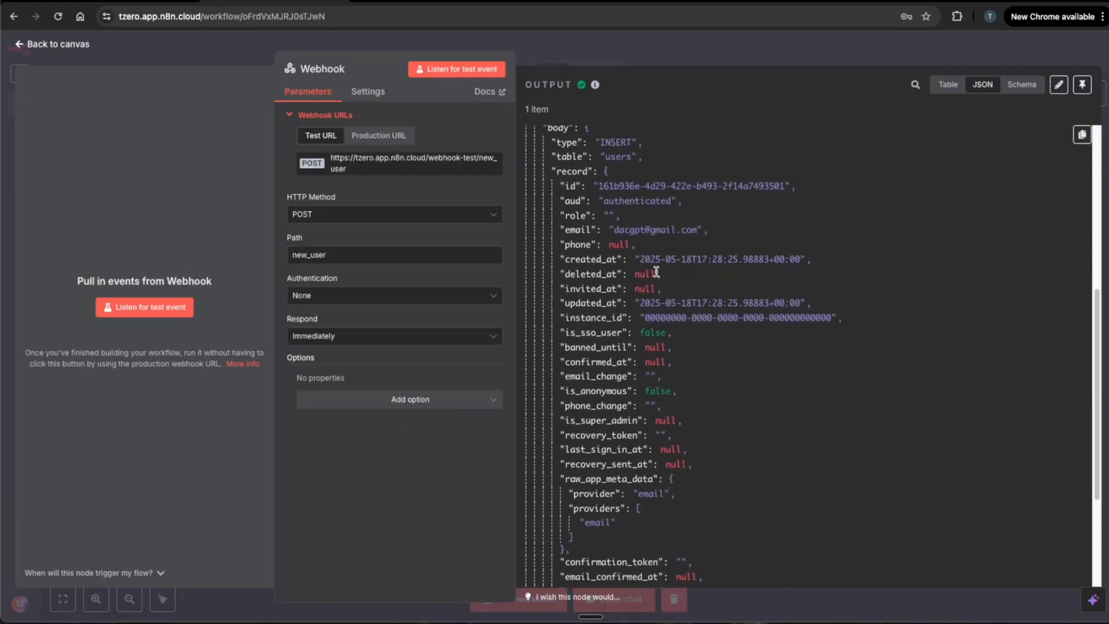
click(1082, 85)
key(Escape)
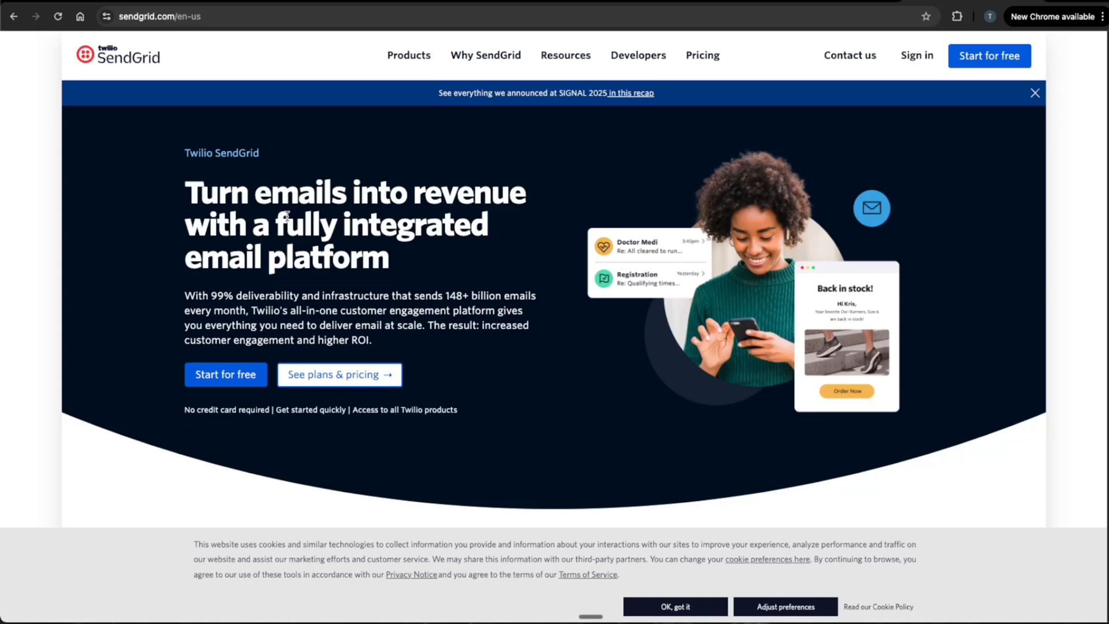
Step: Sign in to SendGrid and create a dynamic template named AI Money New User
click(915, 58)
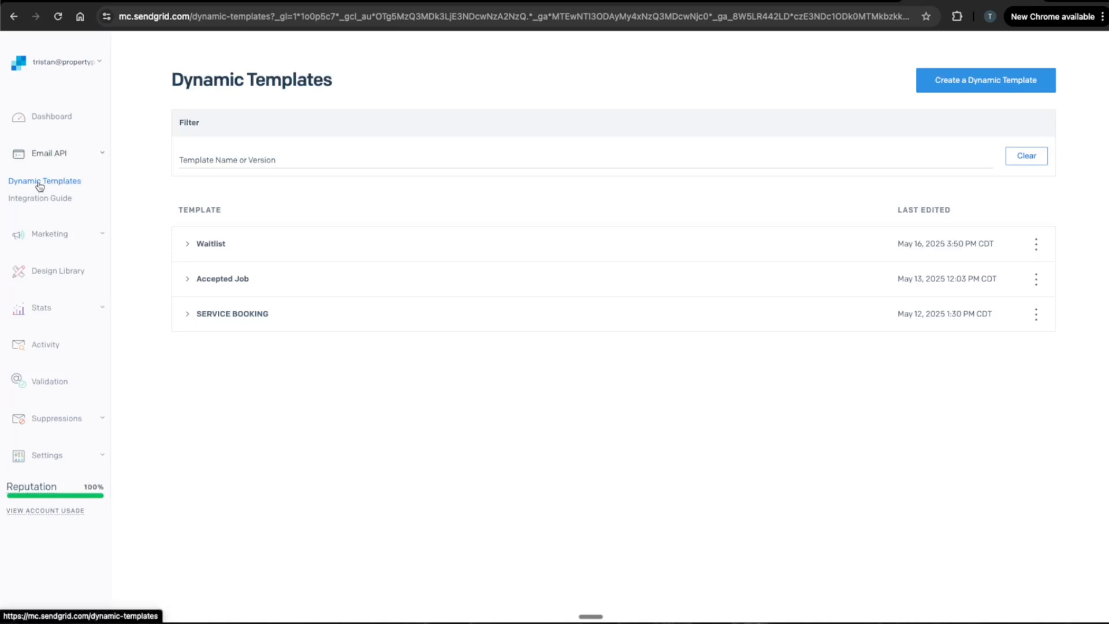
click(38, 183)
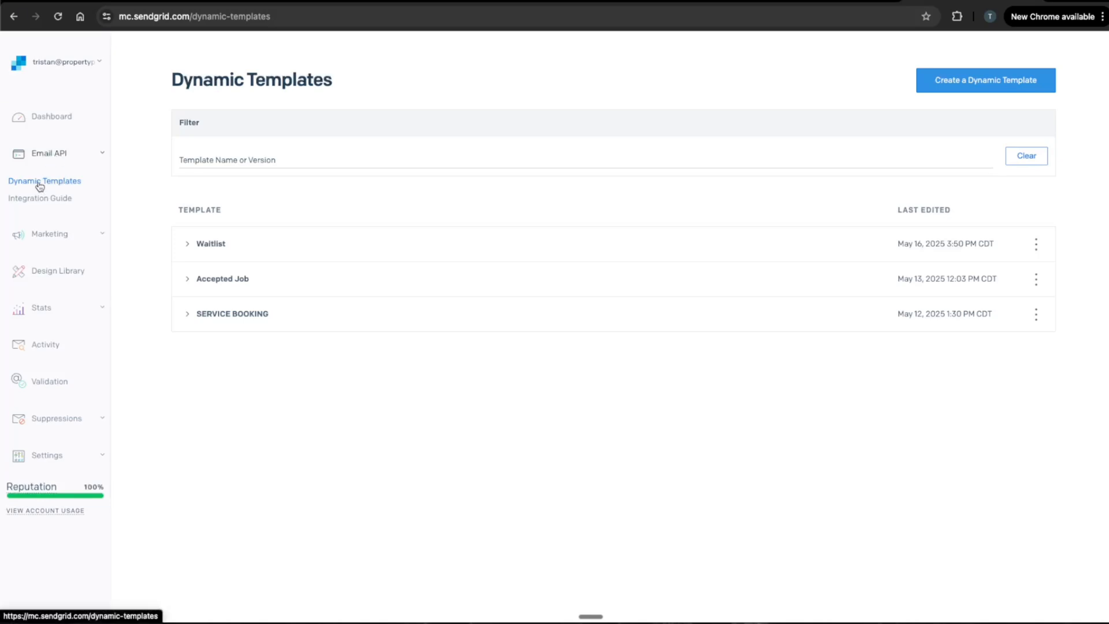
click(951, 80)
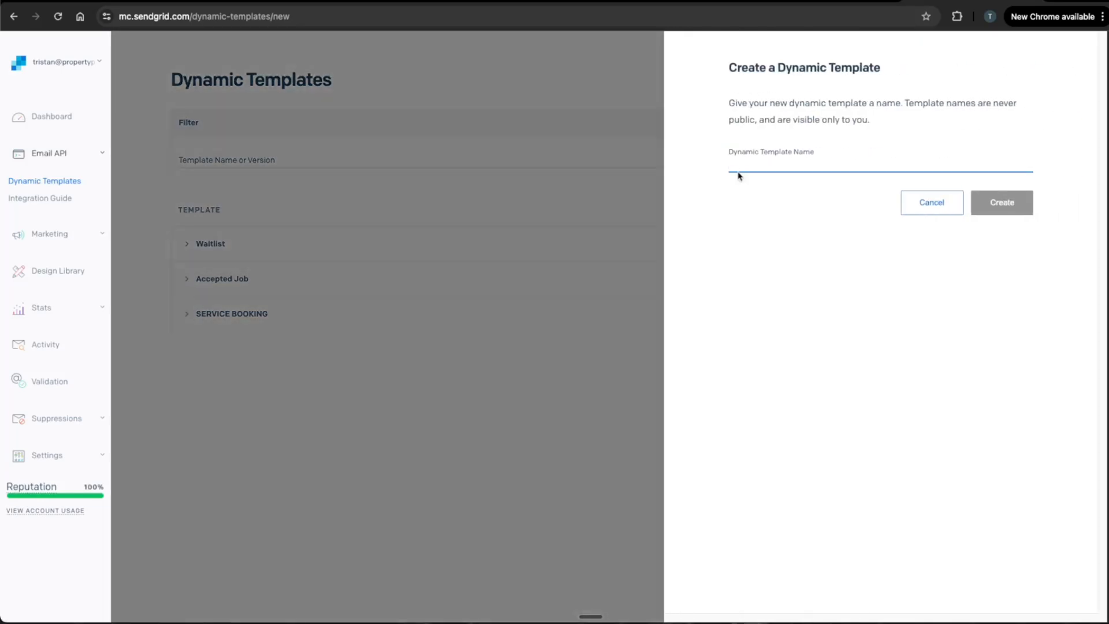
text(AI Money New )
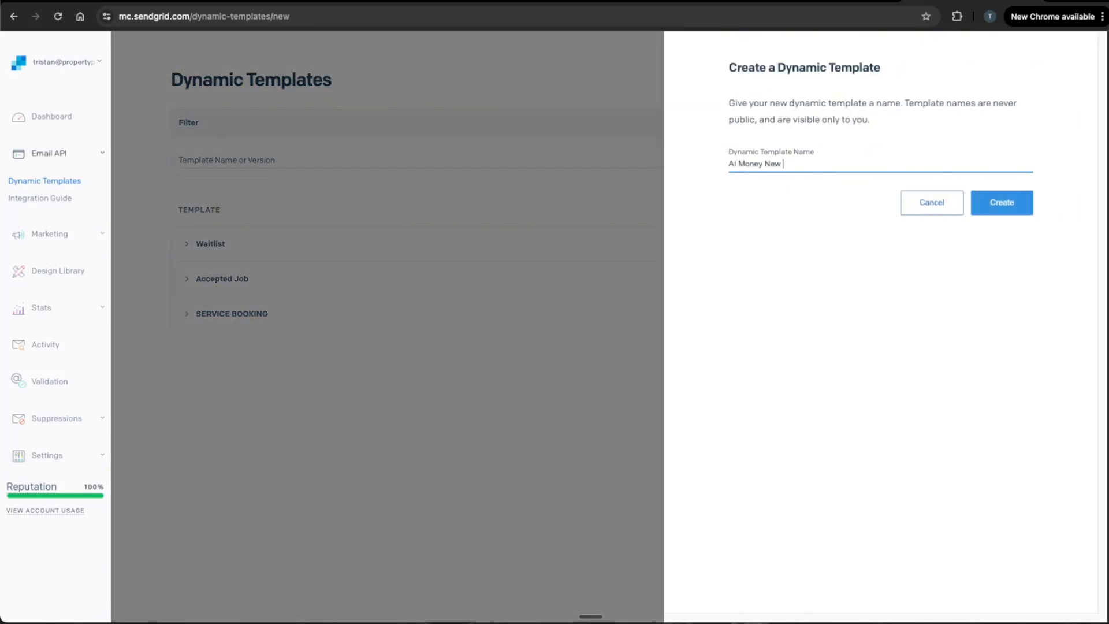
text(User)
click(999, 203)
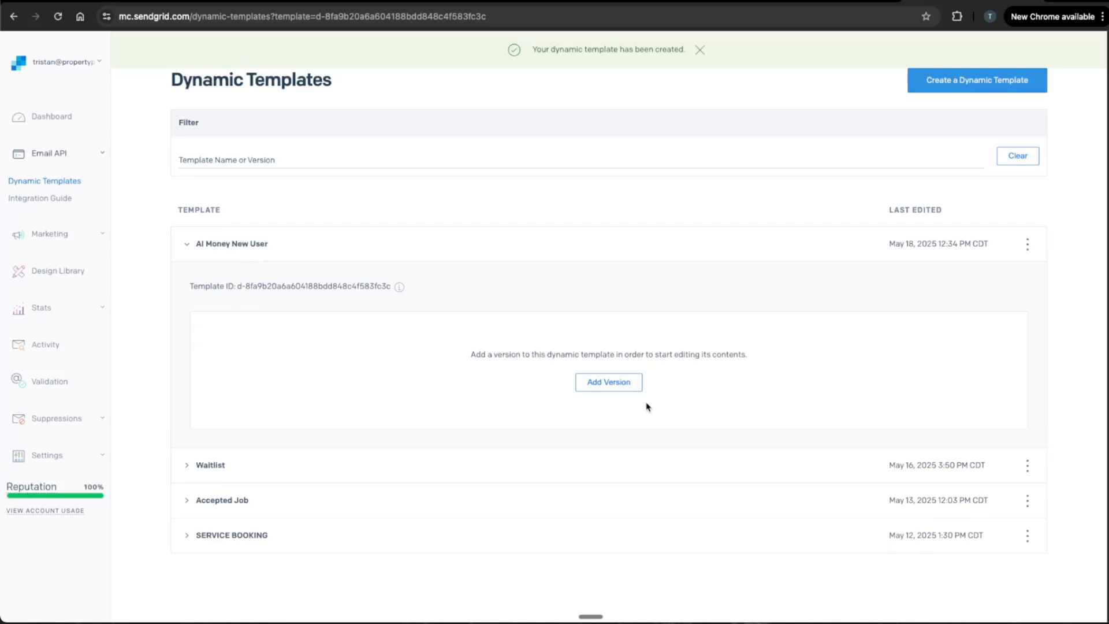
Step: Add a version to the AI Money New User template using SendGrid's Registration And Welcome Email Template design
click(597, 382)
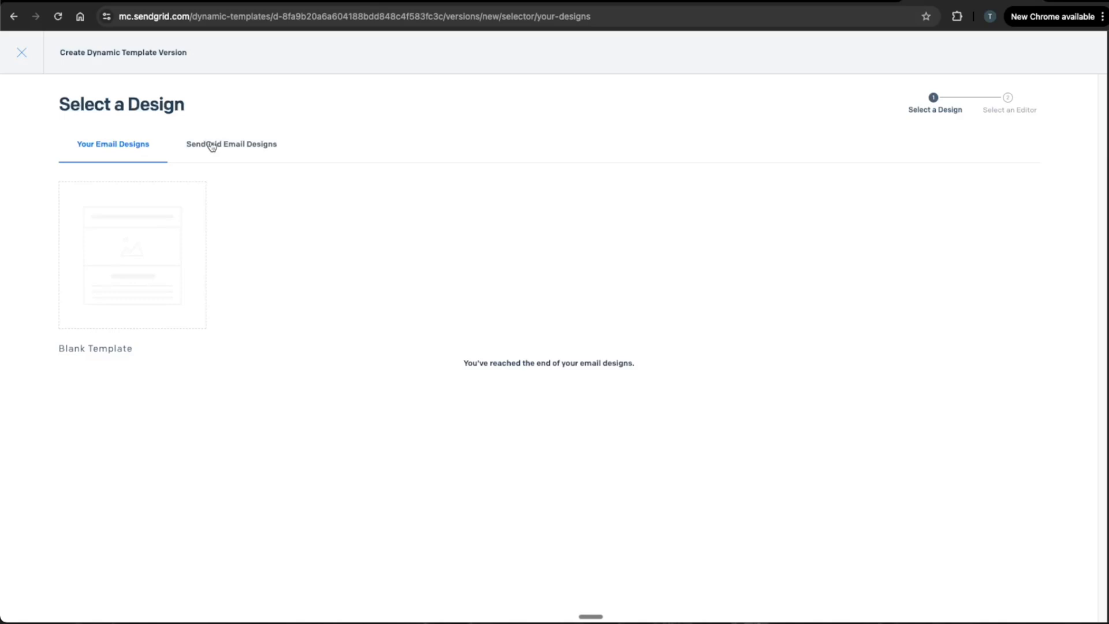
click(213, 146)
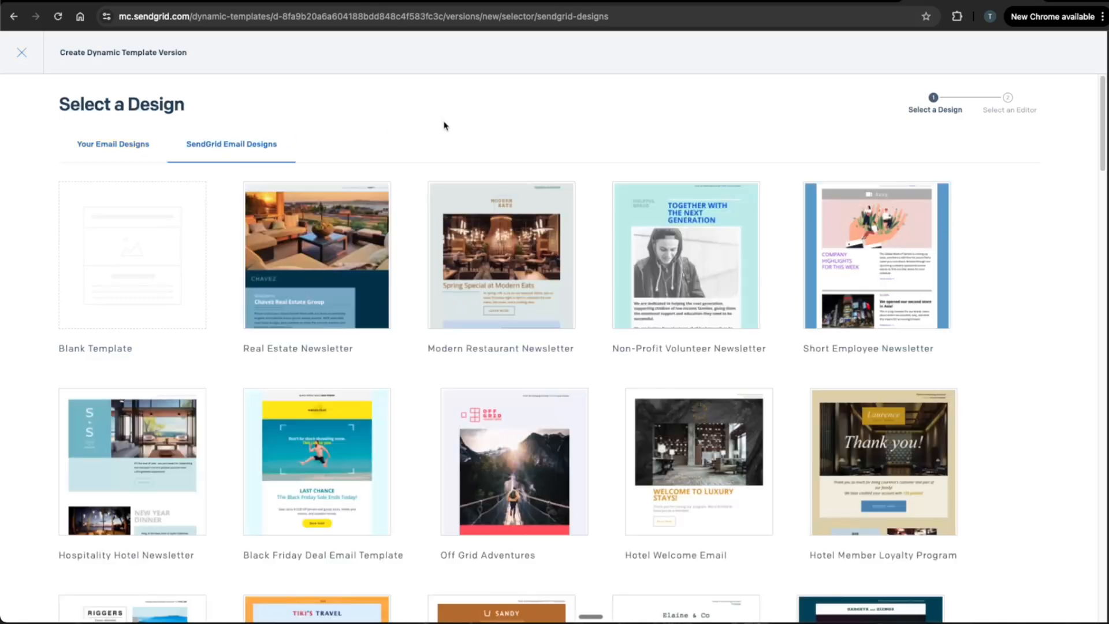
scroll(534, 199, down, 10)
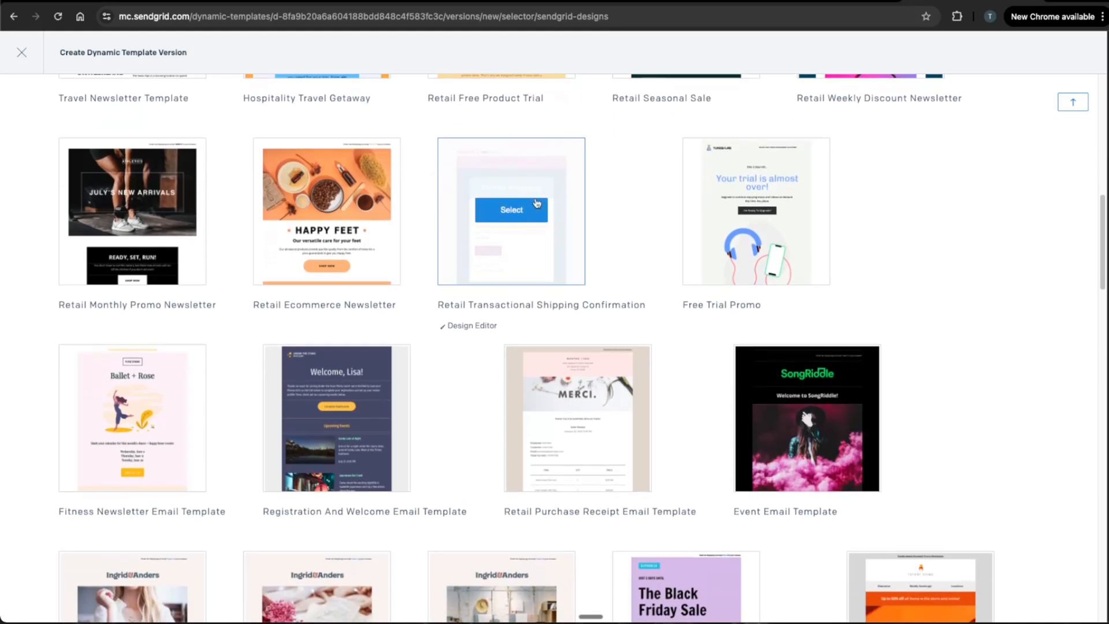
click(342, 415)
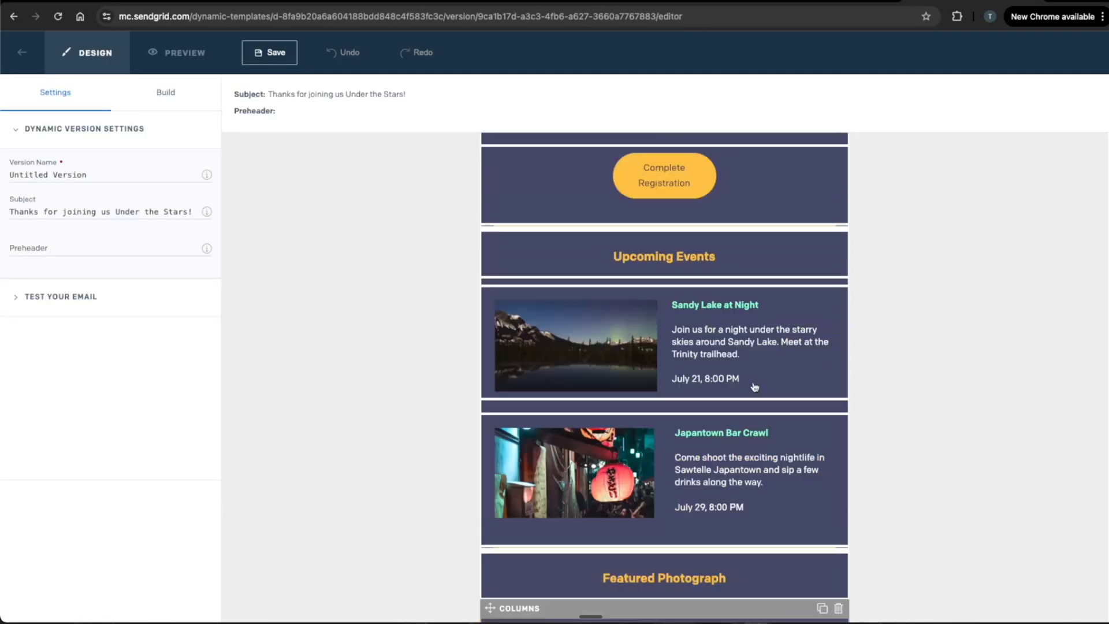
scroll(975, 249, up, 4)
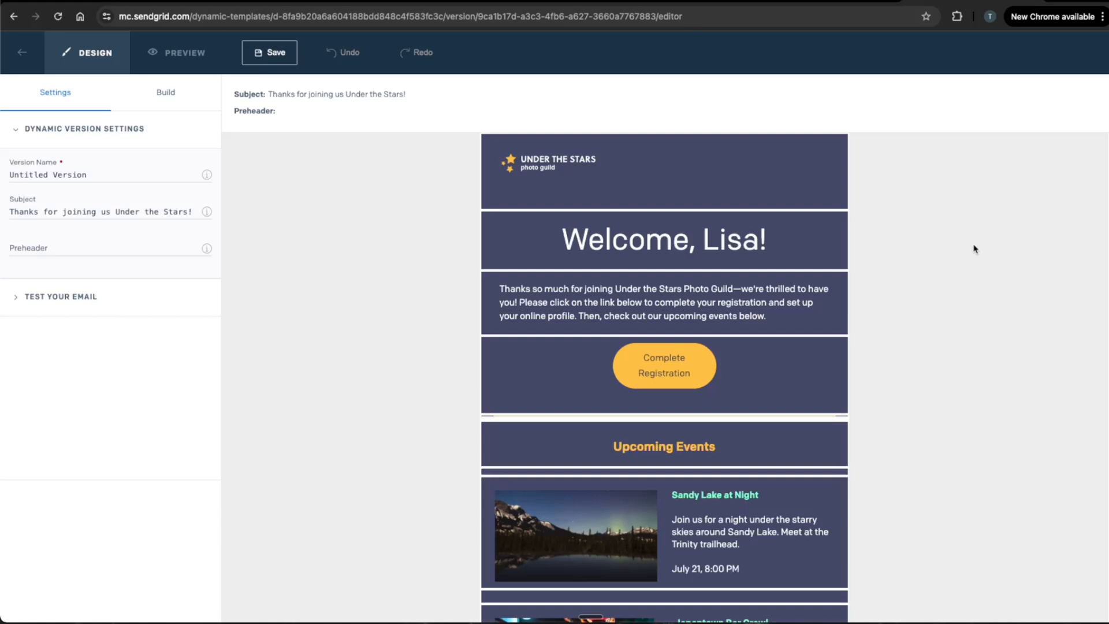
Step: Replace the sample name in the welcome heading with the {{ name}} variable and save the template
double_click(727, 258)
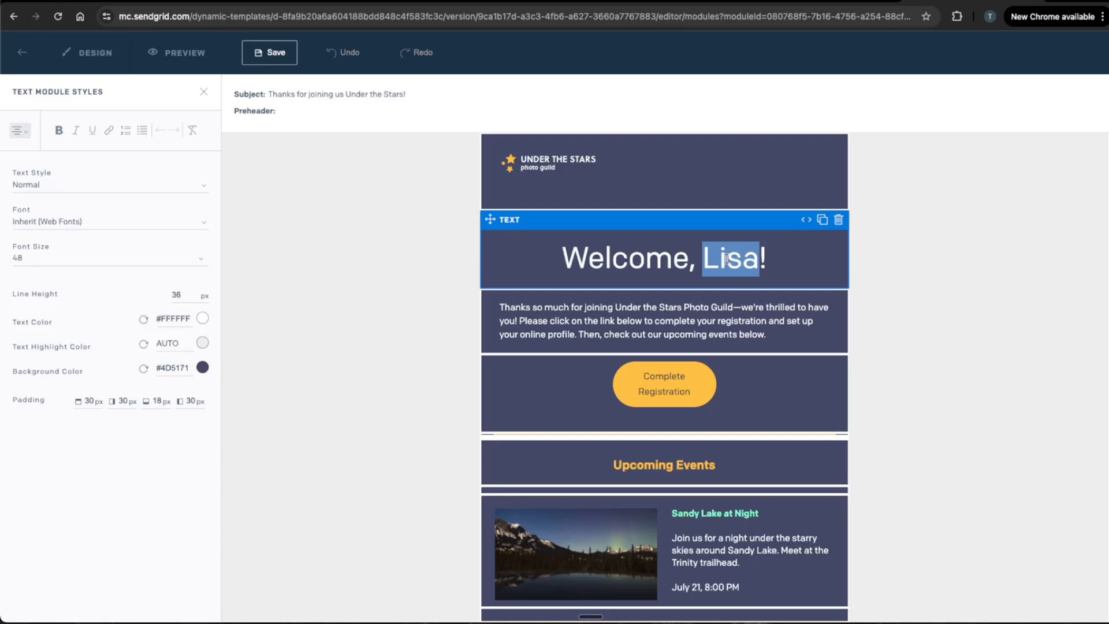
text({{ nam)
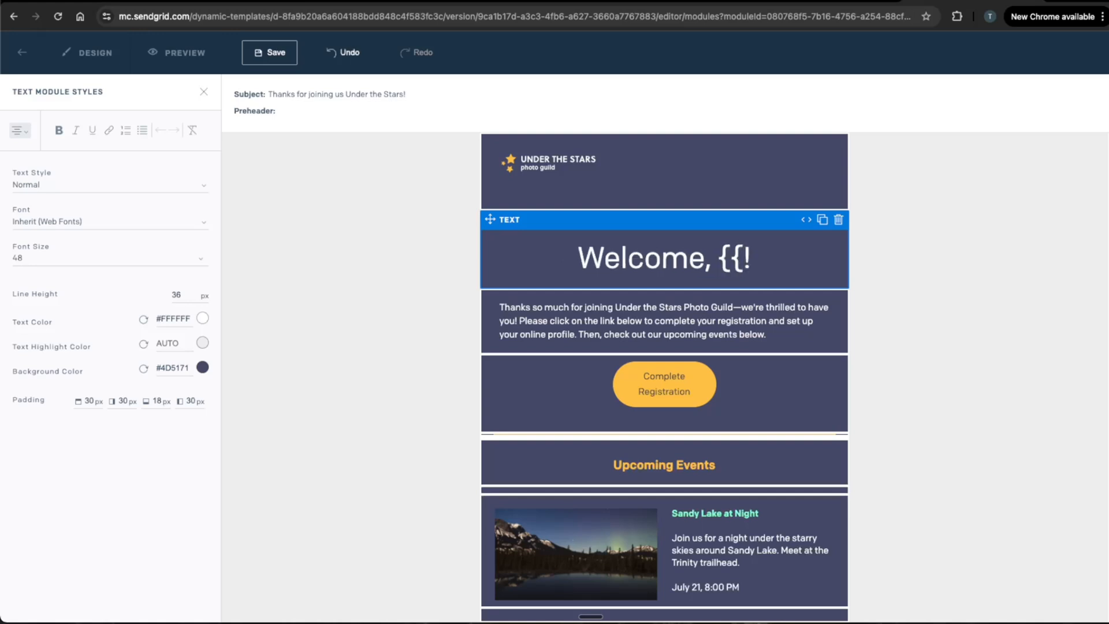
text(e}})
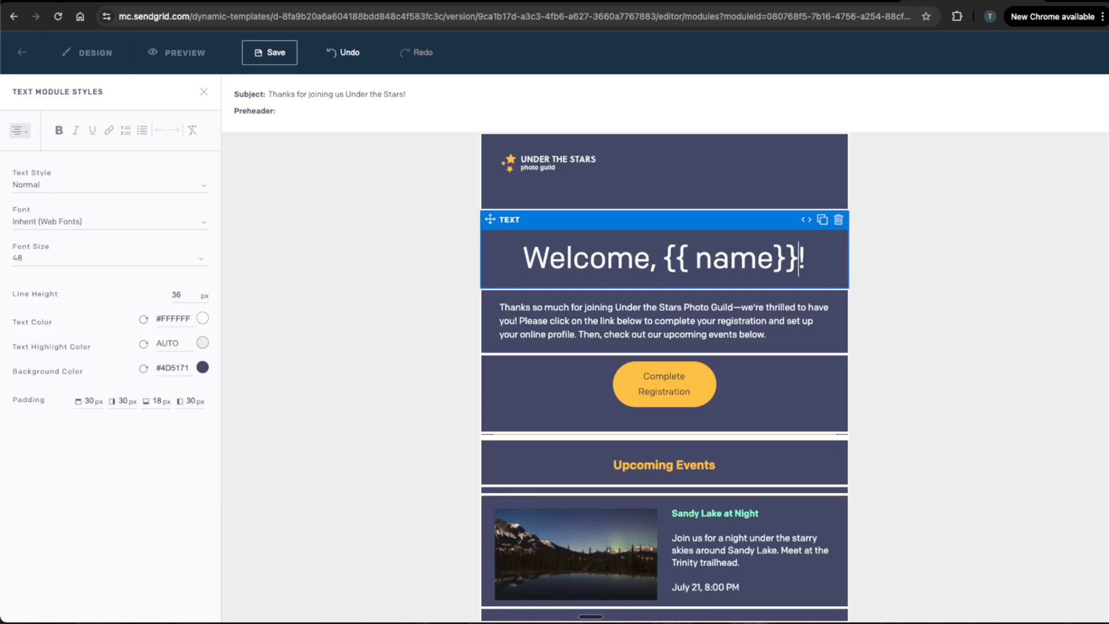
click(270, 52)
click(203, 94)
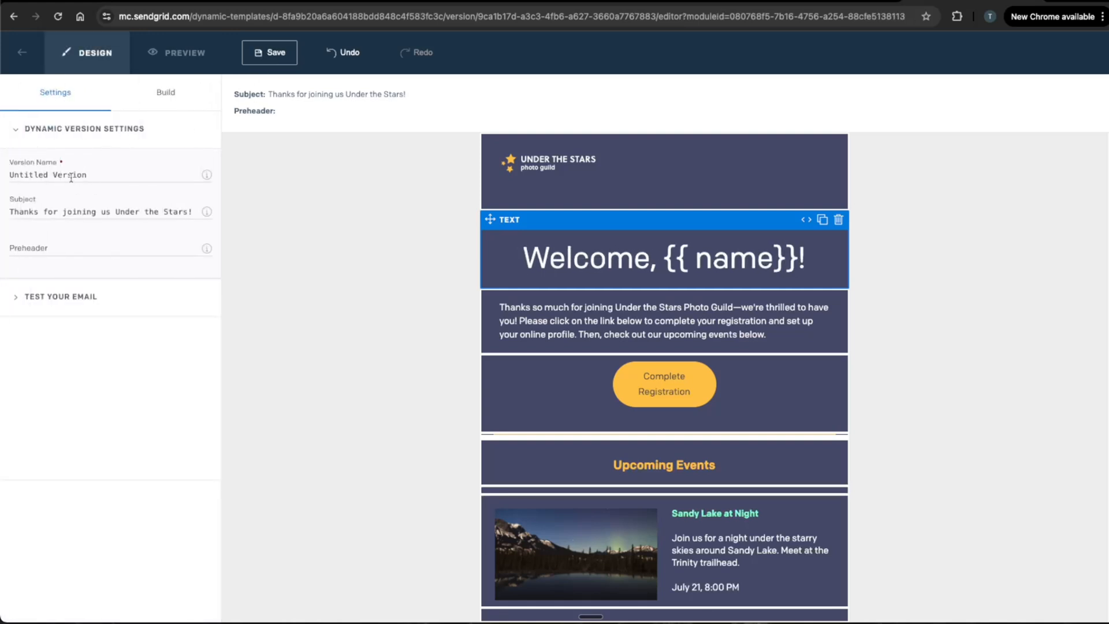
Step: Change the email subject to "Thanks for joining us at AI Money!"
triple_click(75, 211)
click(75, 211)
drag(115, 211, 182, 215)
text(at AI Money)
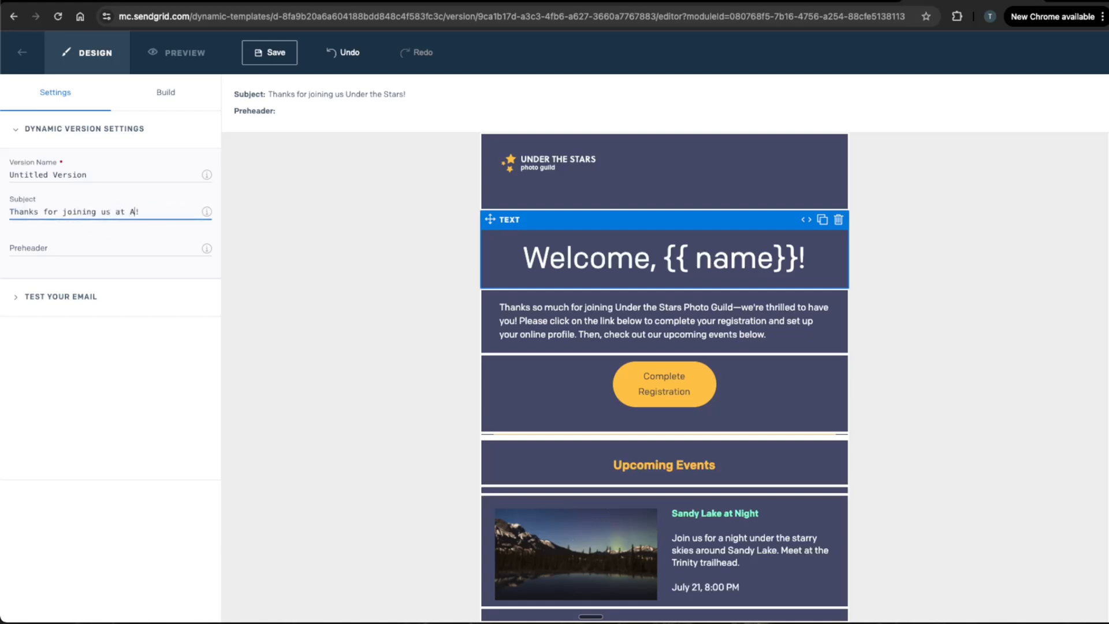
Step: Save the email template, return to the dynamic templates list and select the AI Money New User template's ID
click(271, 55)
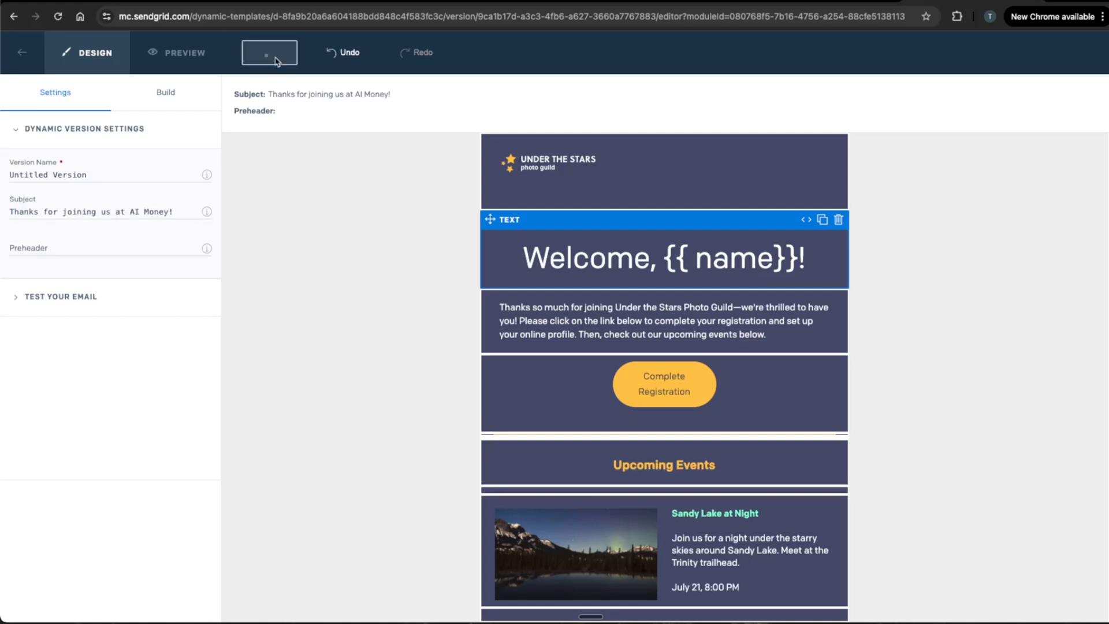
click(22, 52)
click(217, 247)
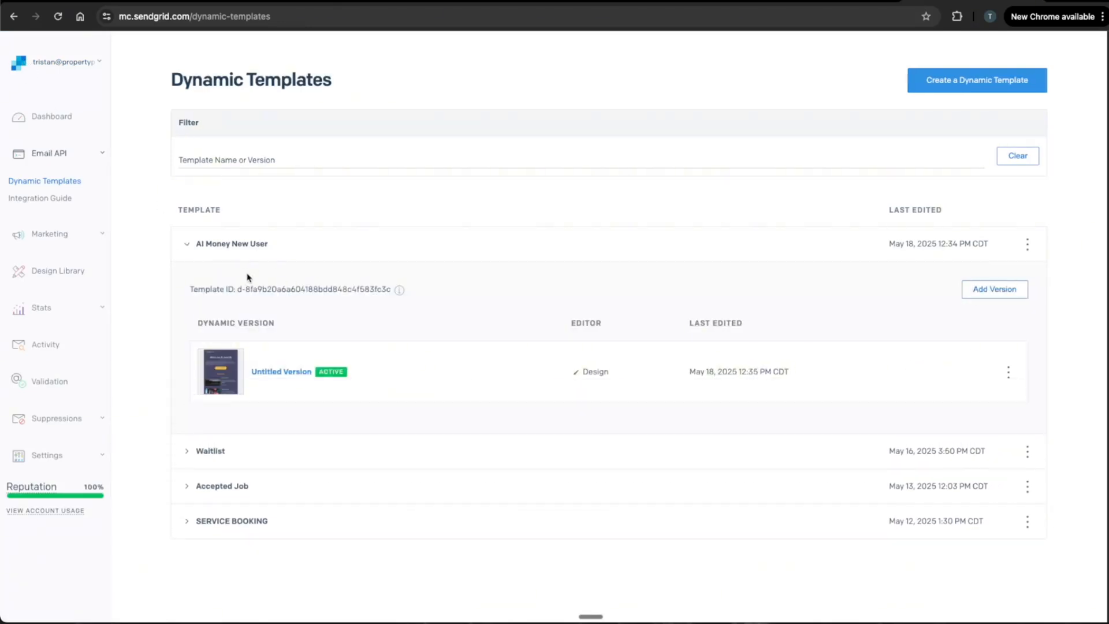
drag(239, 290, 392, 290)
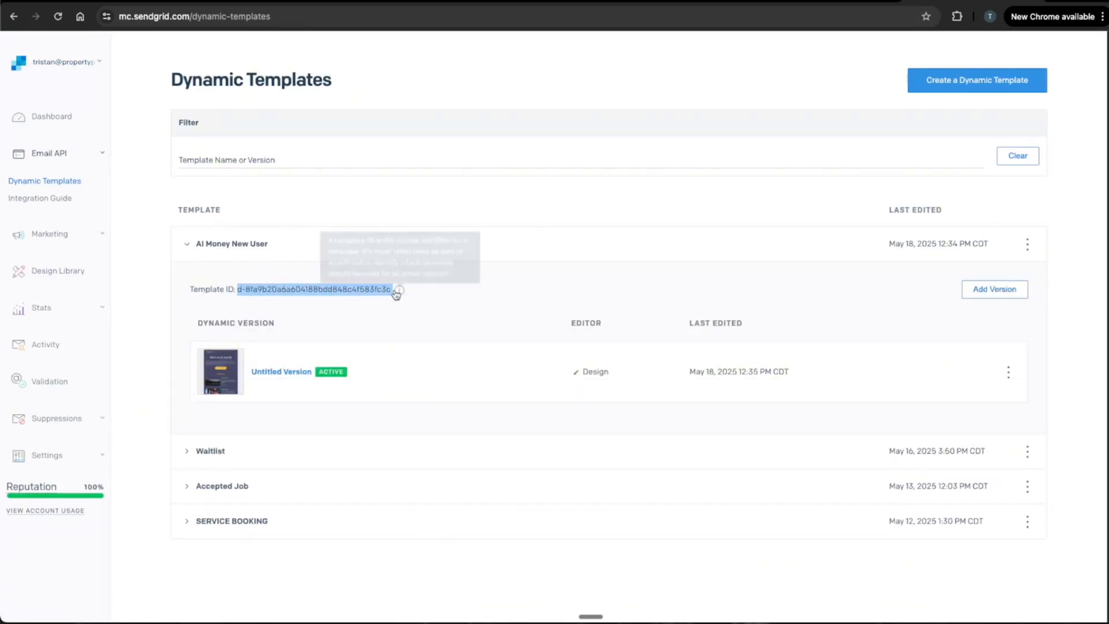
Step: In the n8n workflow, add a SendGrid node with the Send an email action after the Webhook node
click(272, 2)
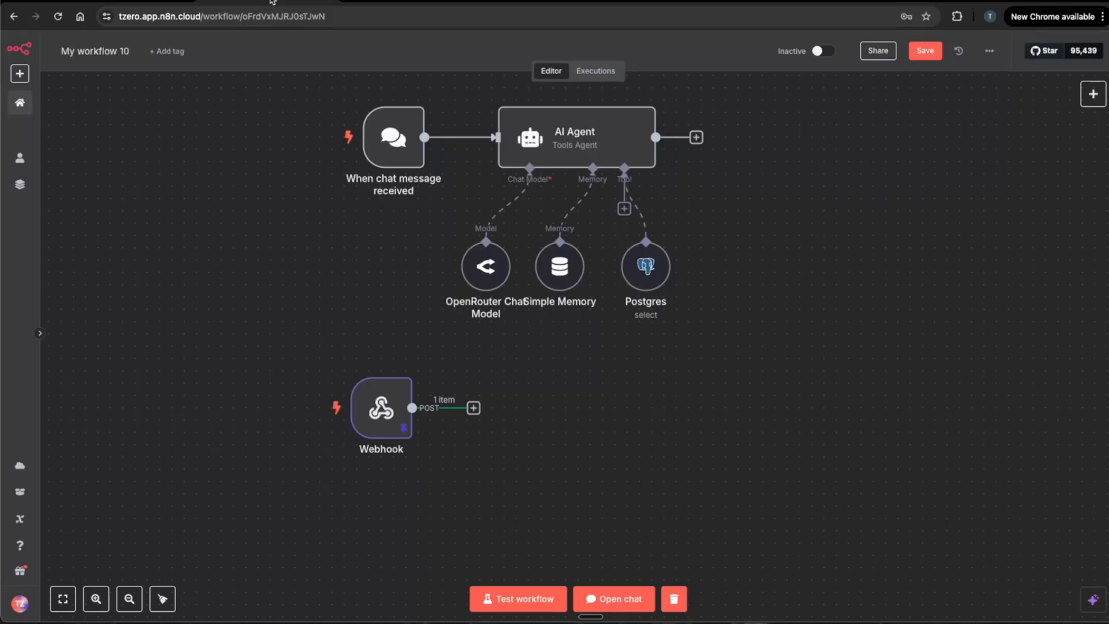
click(473, 408)
text(send)
click(930, 191)
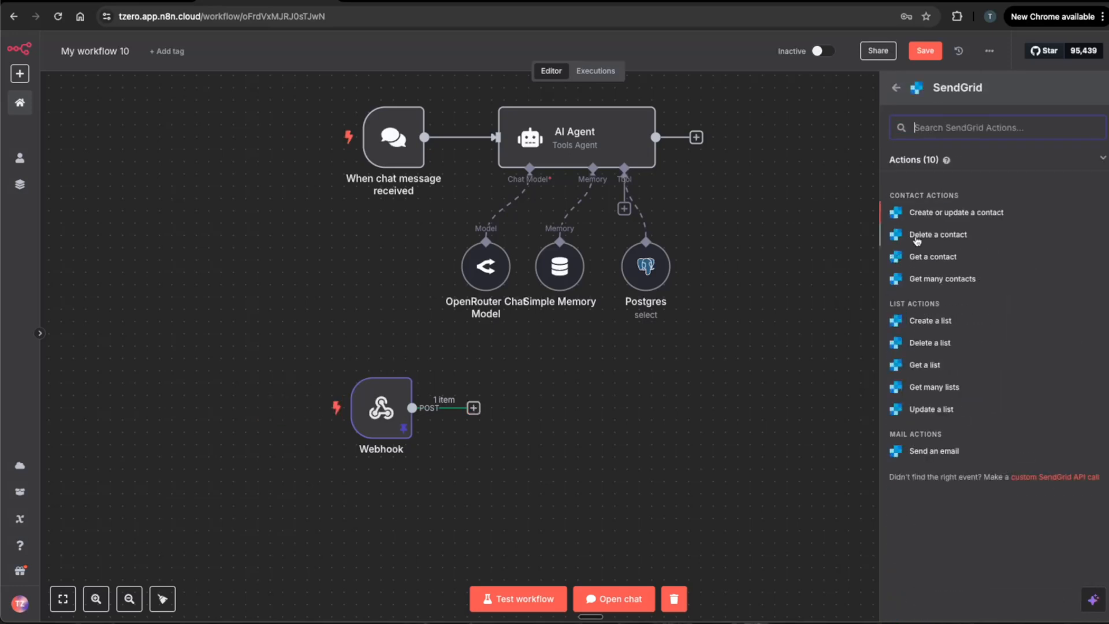
click(934, 456)
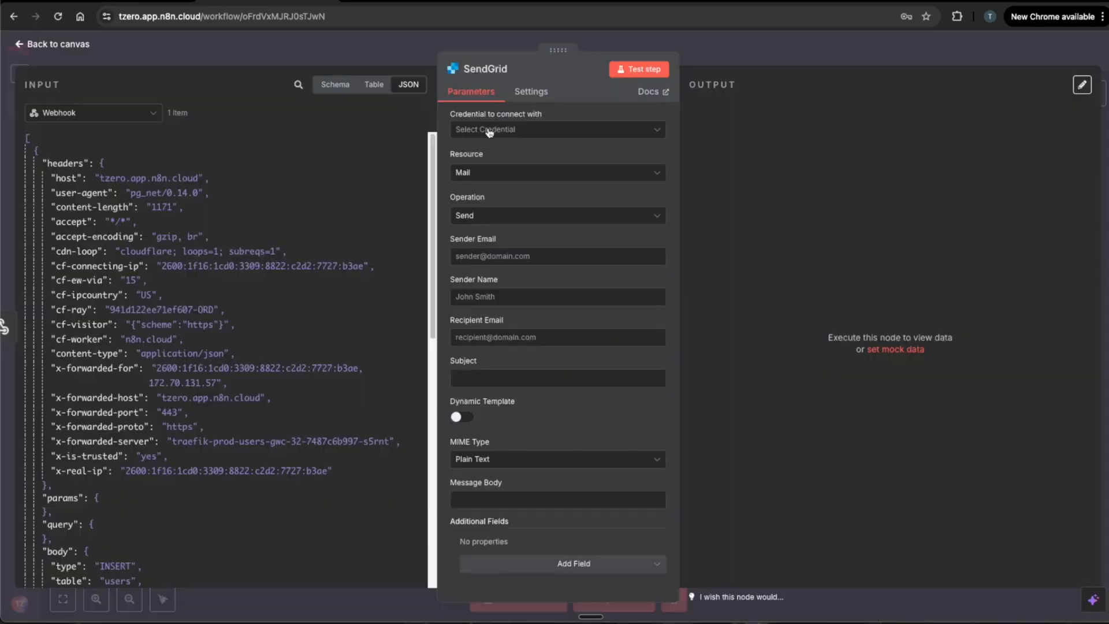
Step: Start a new SendGrid credential in n8n, and in SendGrid create a Full Access API key named N8N Cloud
click(502, 156)
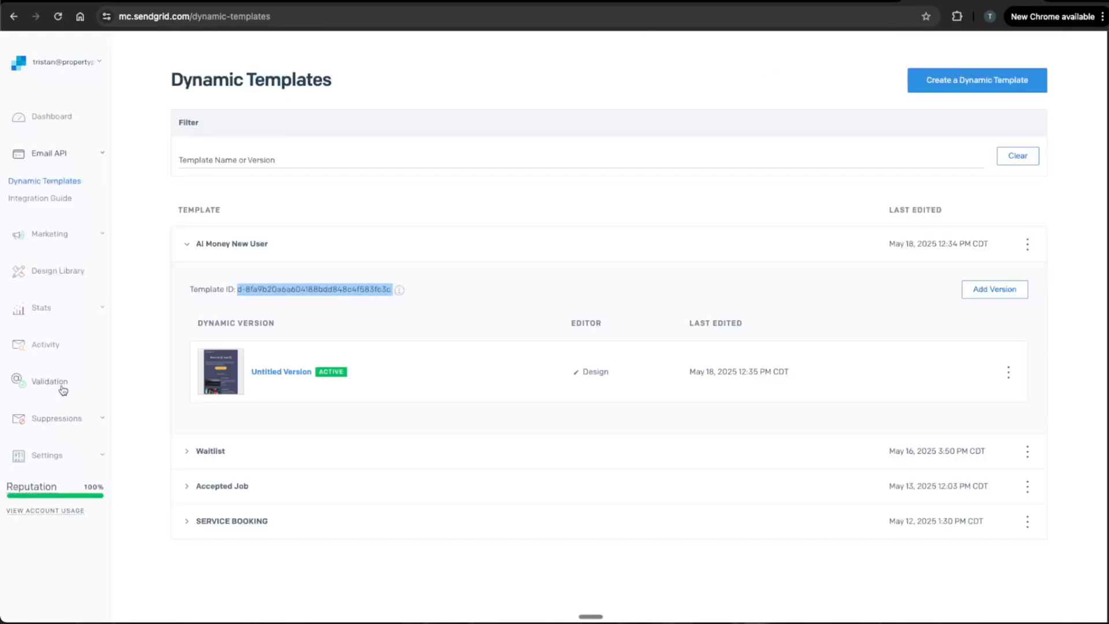
click(60, 455)
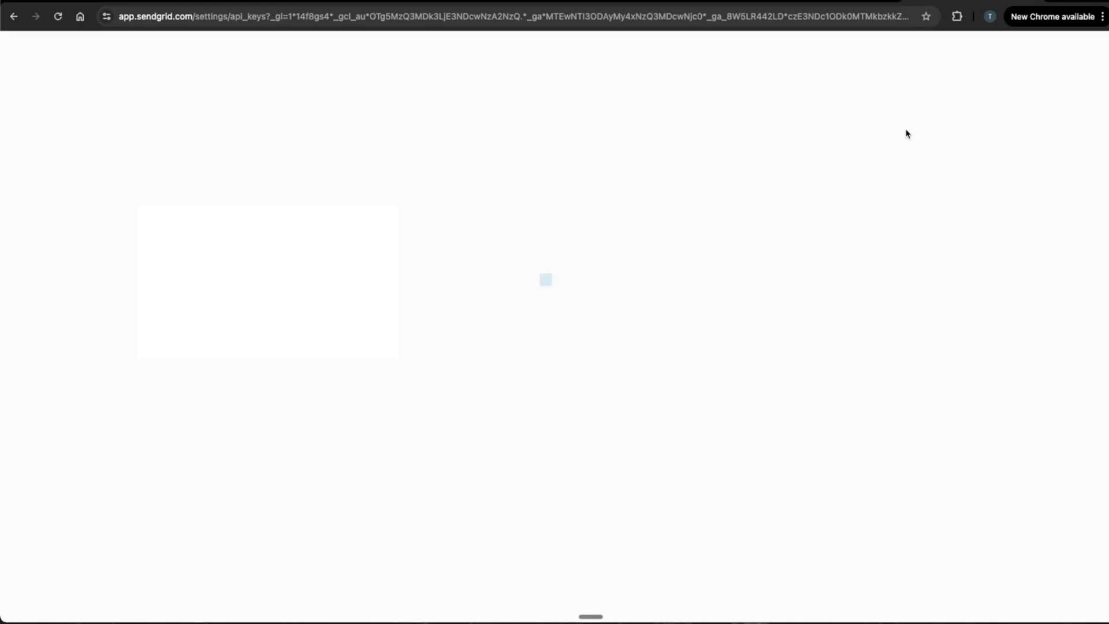
click(1025, 141)
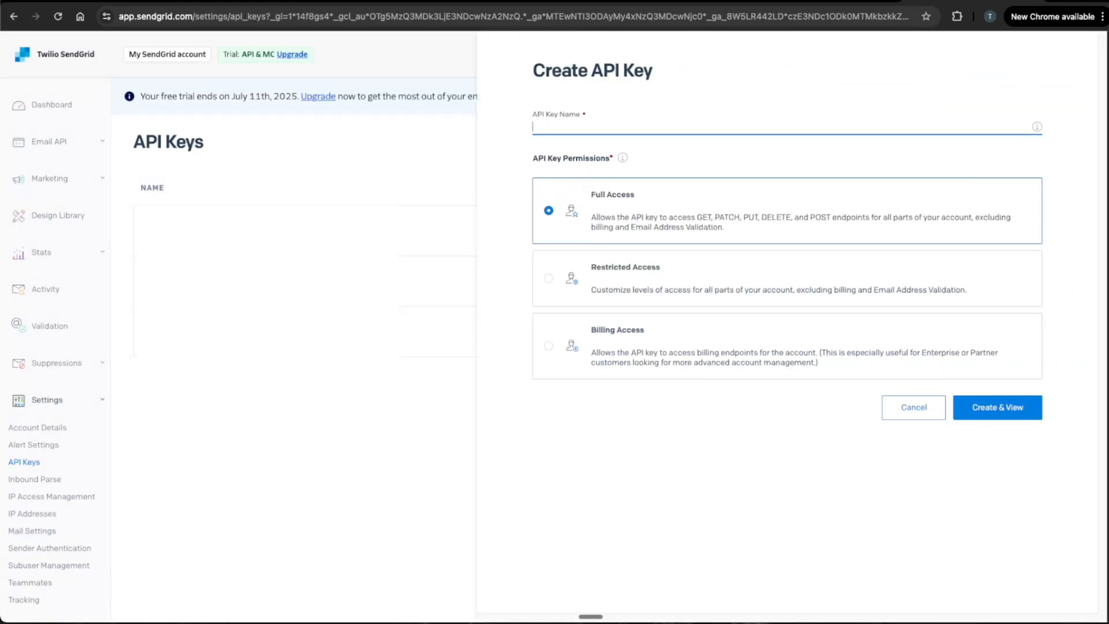
text(N8N Cloud)
click(989, 406)
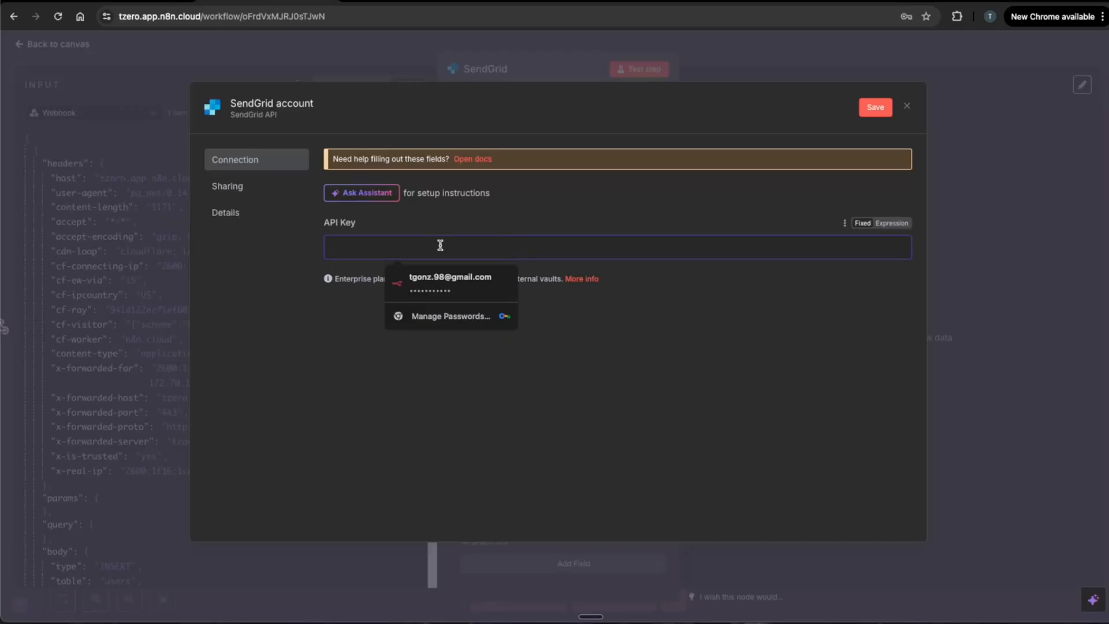
Step: Paste the SendGrid API key into the n8n SendGrid credential, save it and close the credential
key(ctrl+v)
key(Return)
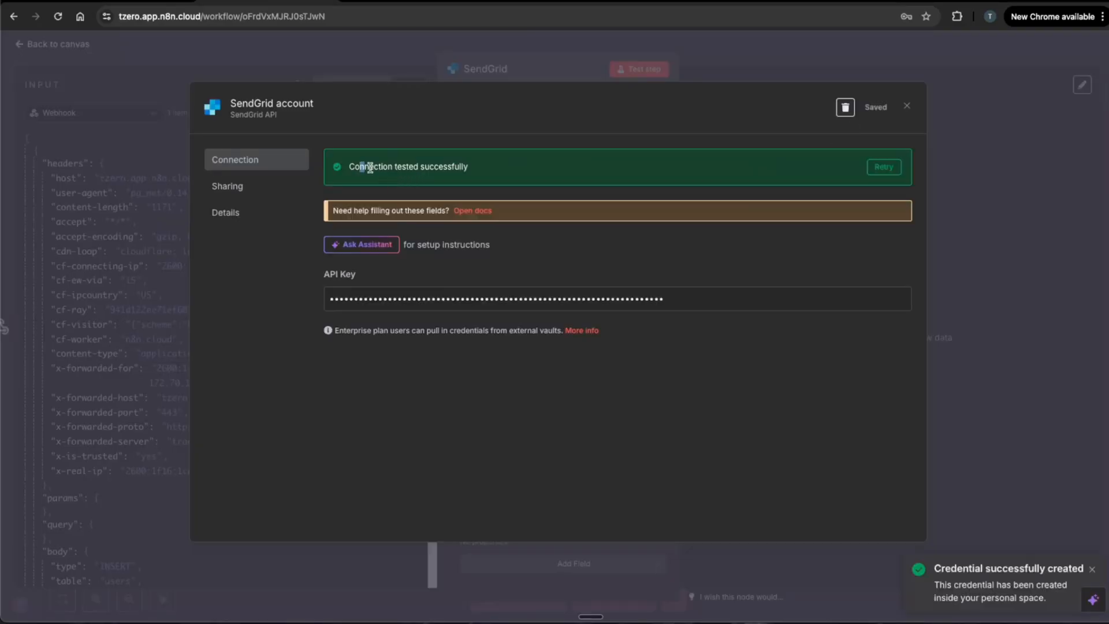
drag(364, 167, 520, 172)
click(503, 77)
Step: Enter the sender's email, set the sender name to AI Money, and map the recipient email to the webhook's body.record.email
click(512, 260)
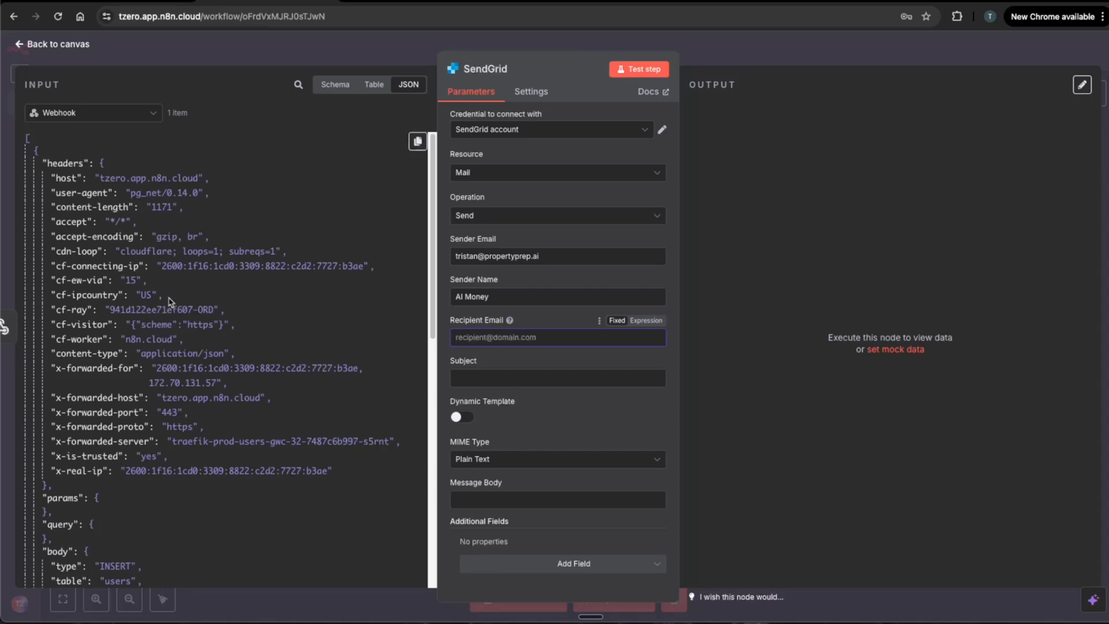
scroll(170, 301, down, 5)
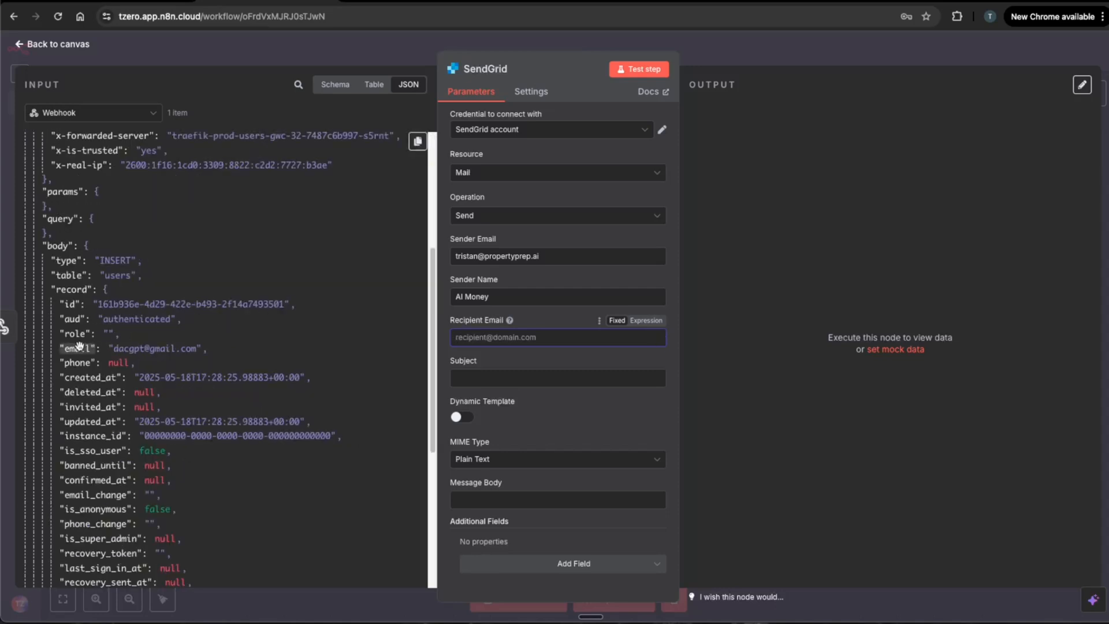
drag(77, 348, 456, 338)
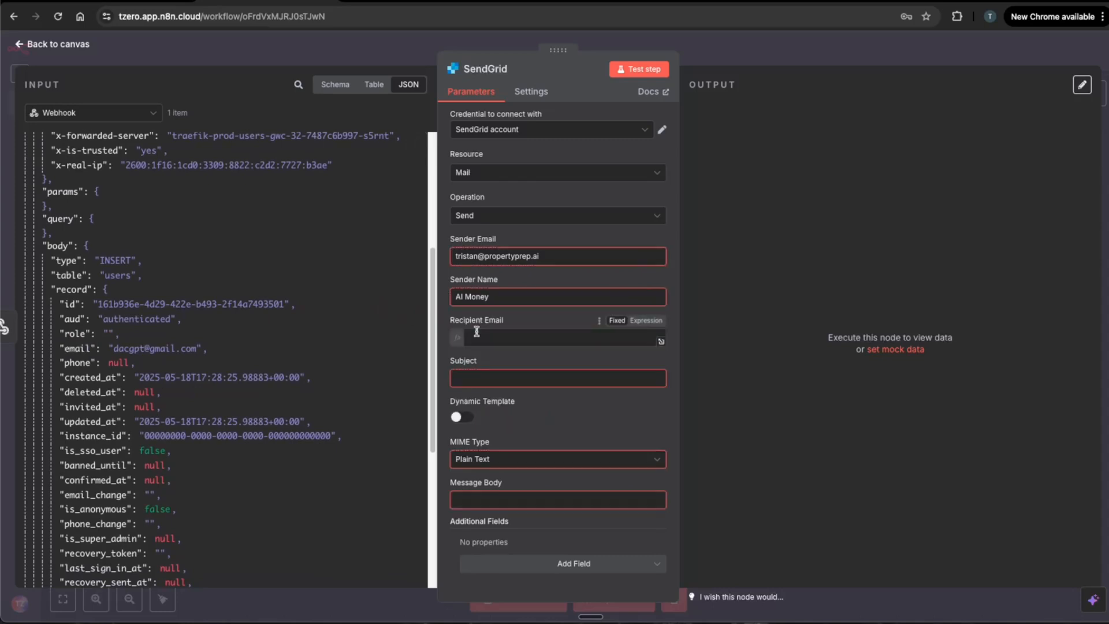
Step: Enable the dynamic template option in the SendGrid node and choose the AI Money New User template
click(462, 391)
click(463, 430)
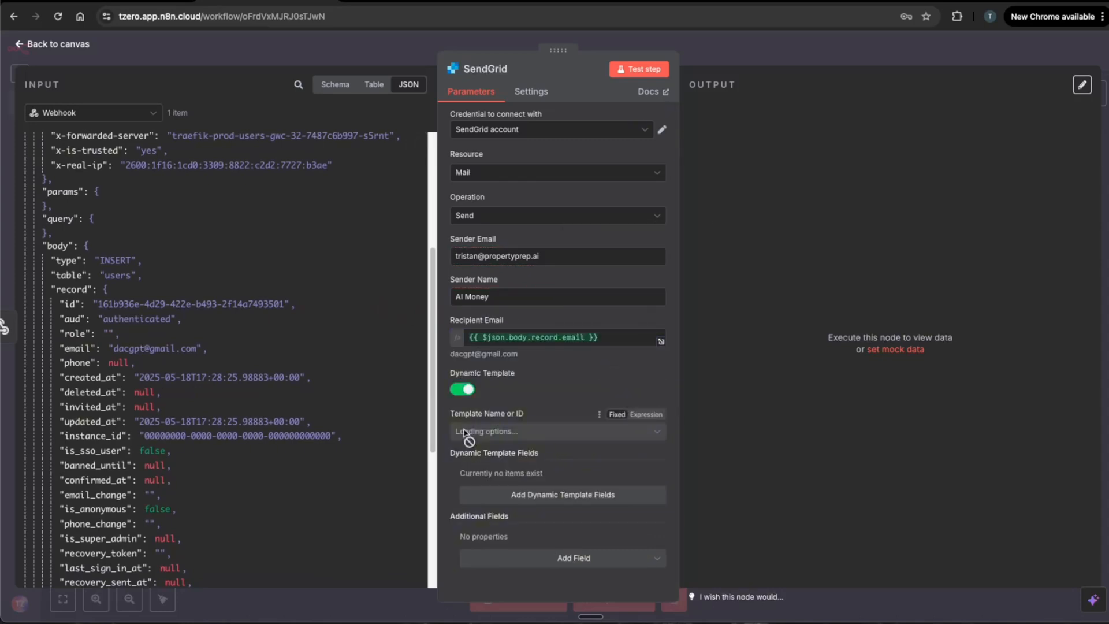
click(513, 428)
click(465, 429)
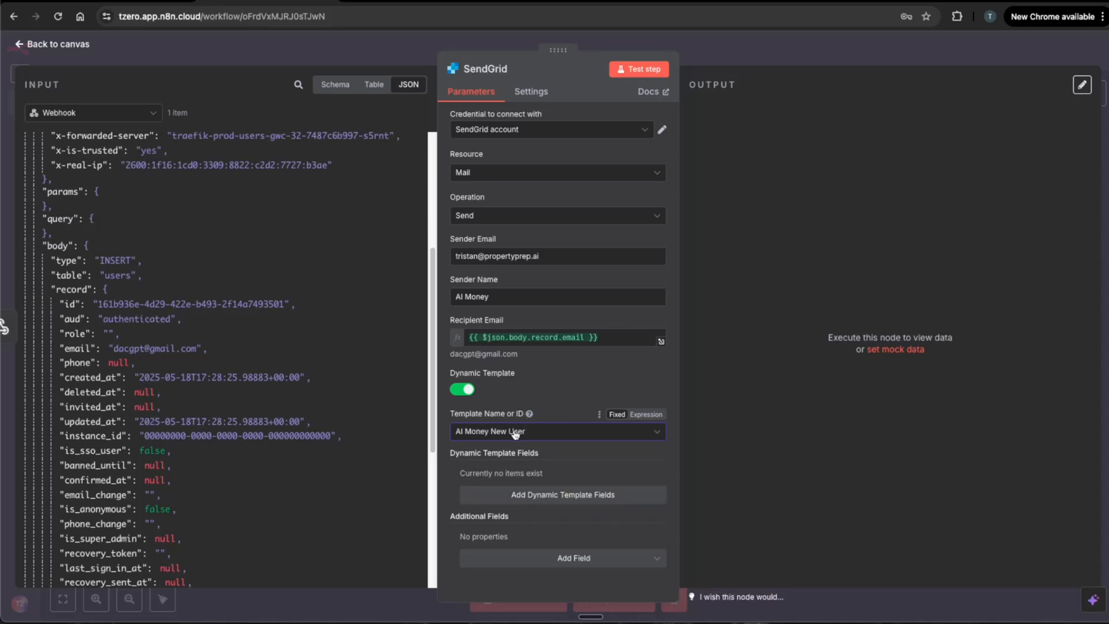
Step: Add a dynamic template field with key name and value {{ $json.body.record.email }}, and test the SendGrid node
click(525, 497)
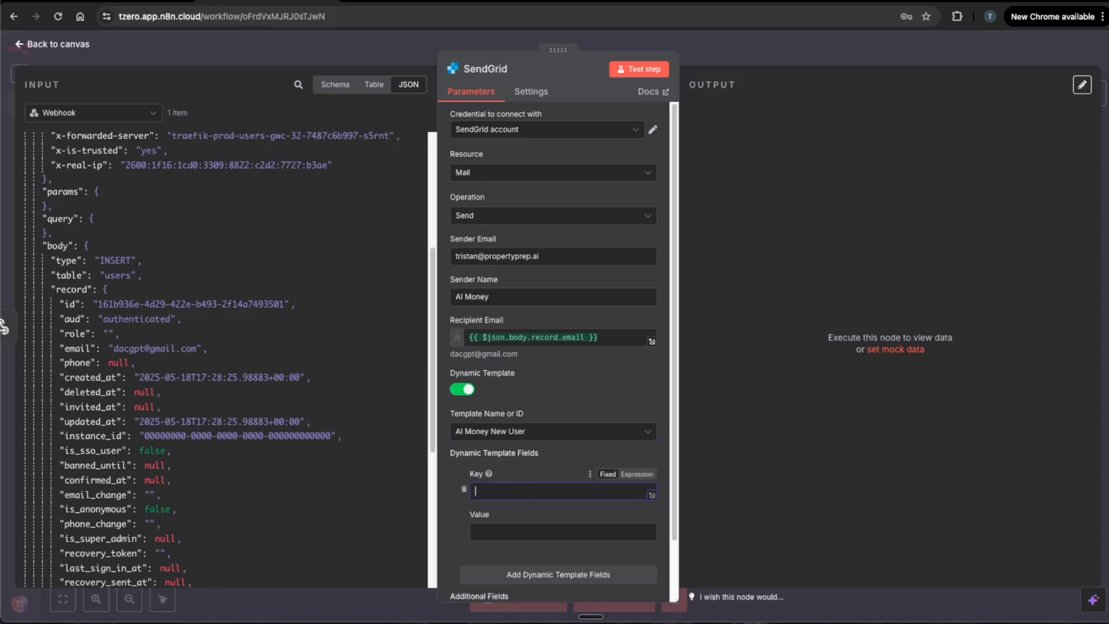
text(name)
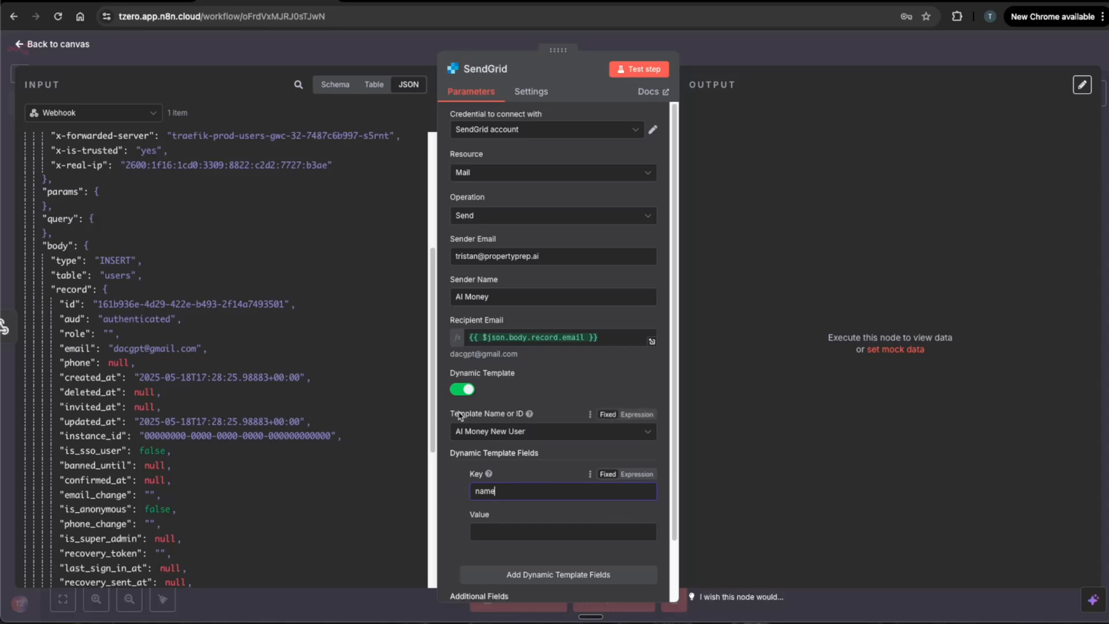
click(489, 530)
drag(75, 348, 563, 532)
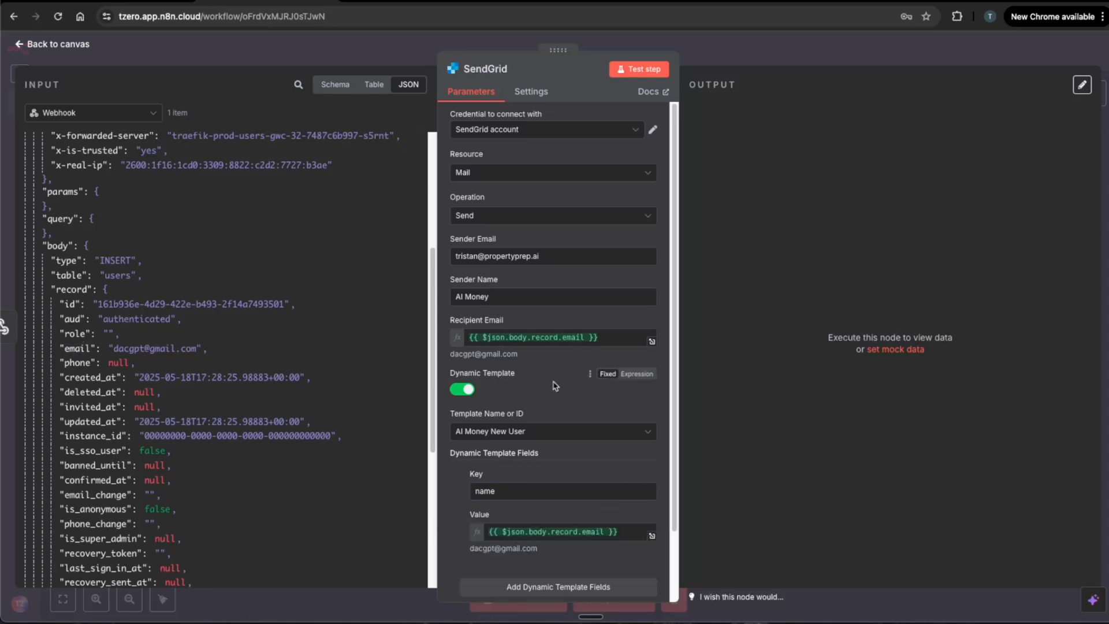
click(628, 70)
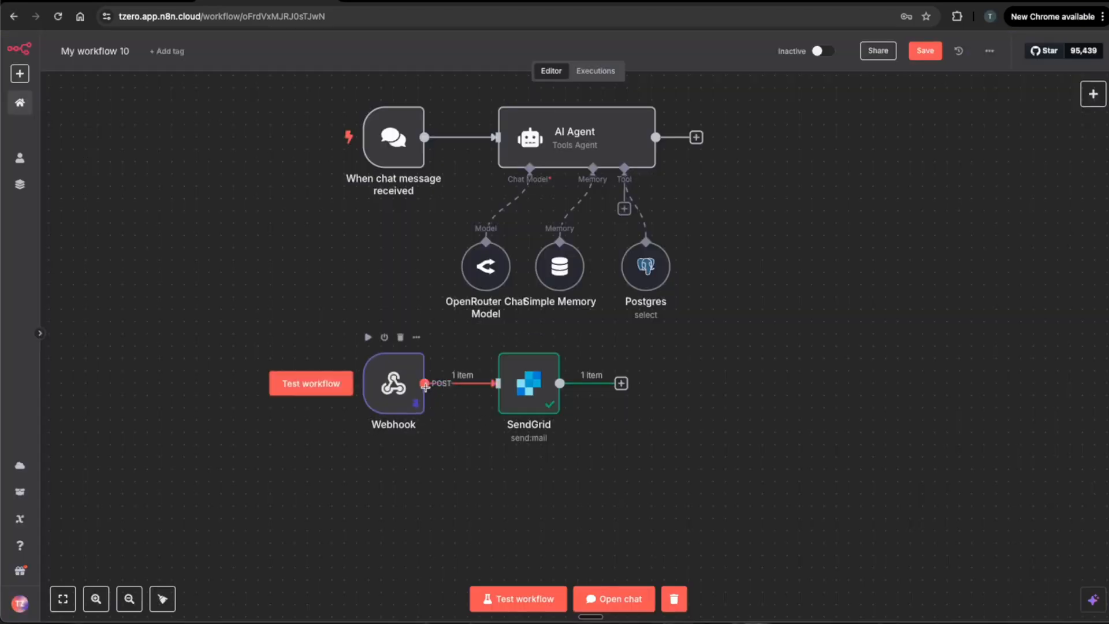
Step: Add a Gmail Send a message node as a second branch from the Webhook node and return to the canvas
click(425, 383)
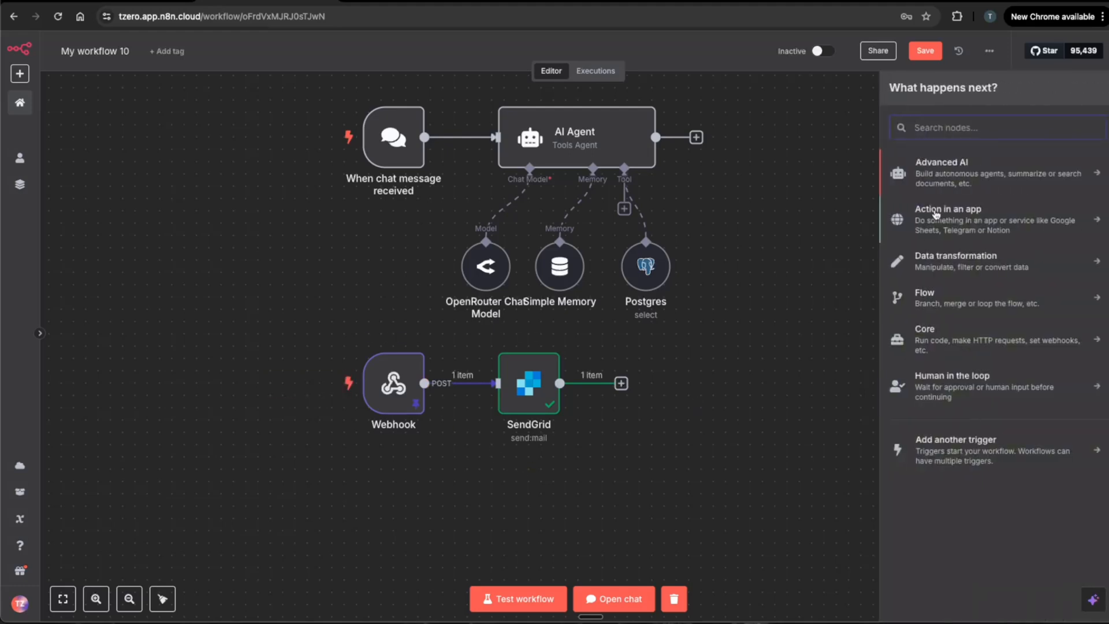
text(gmail)
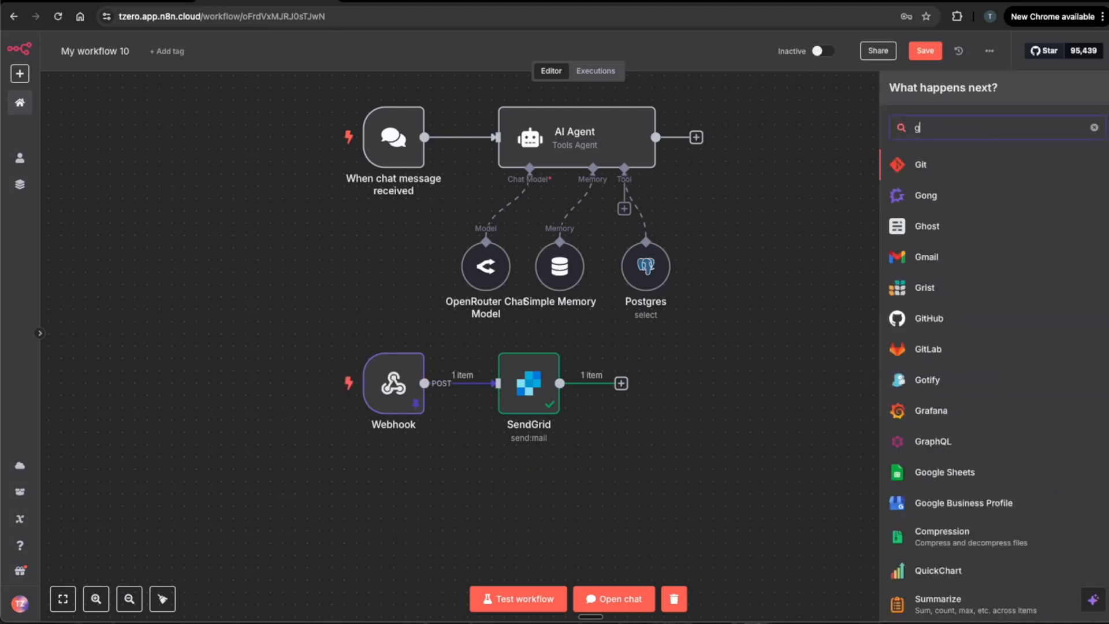
click(936, 164)
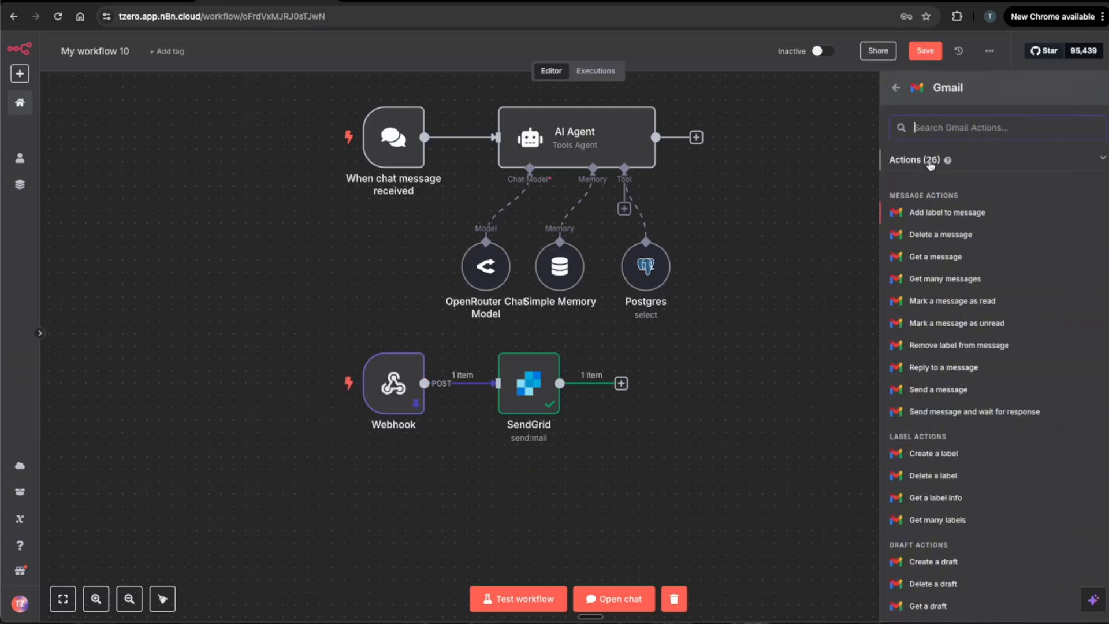
scroll(931, 444, down, 5)
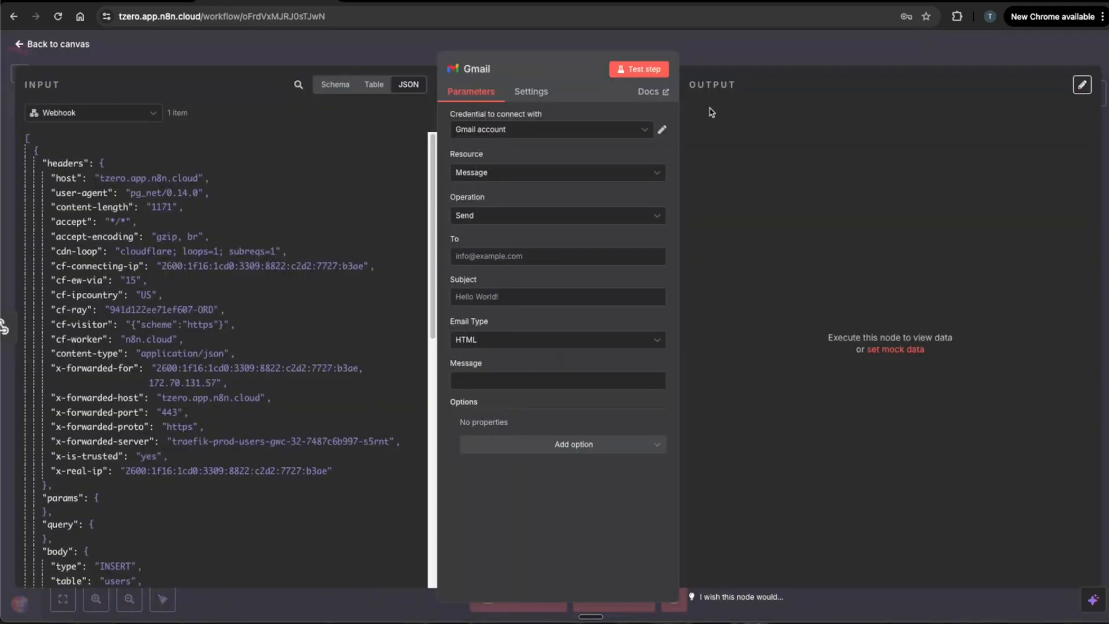
click(705, 56)
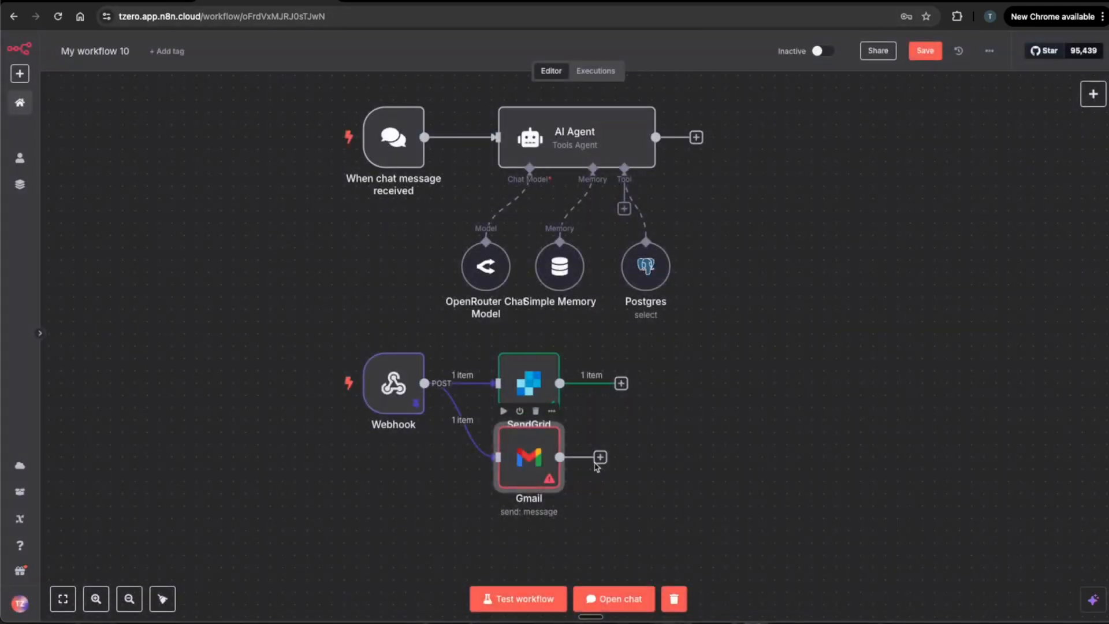
scroll(681, 457, down, 3)
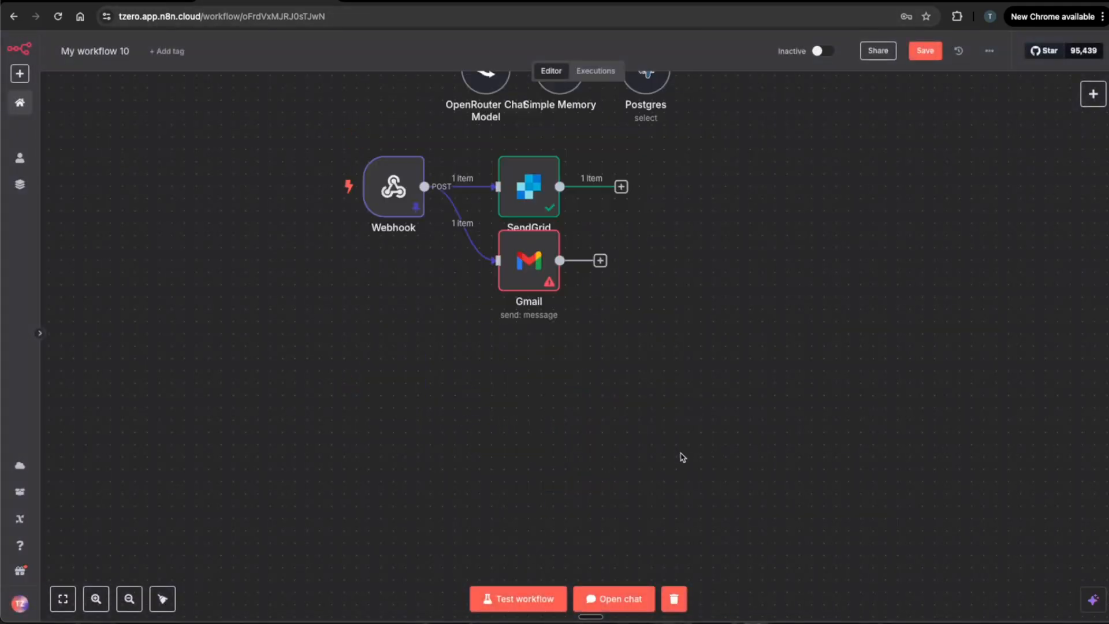
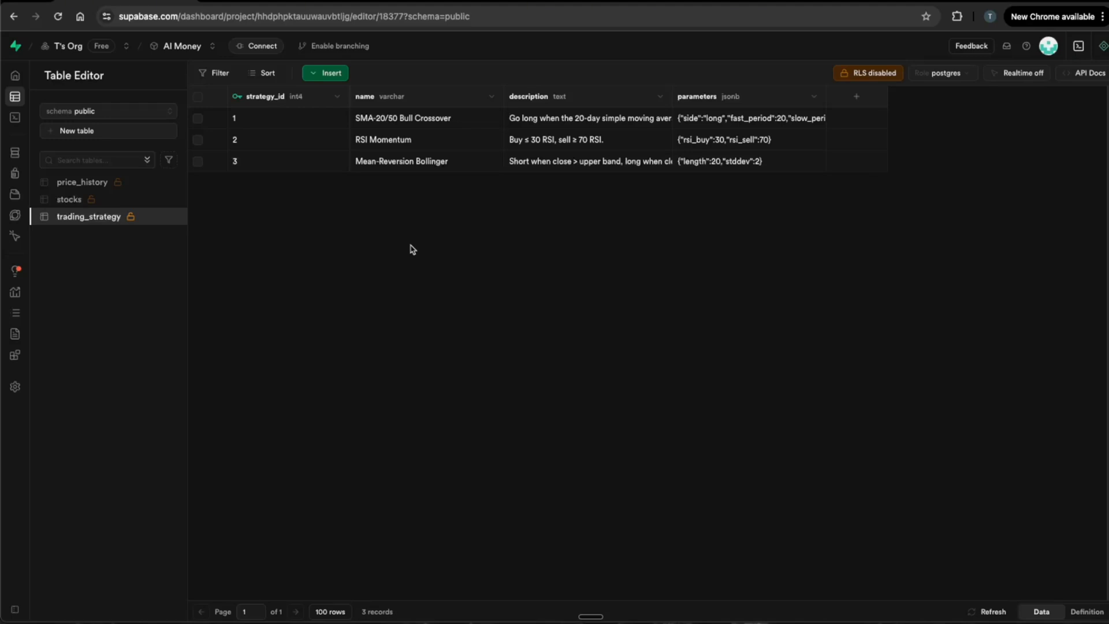
Step: In Supabase, add a trading_strategy column named is_closed with the description "when a trade is closed"
click(856, 97)
text(is)
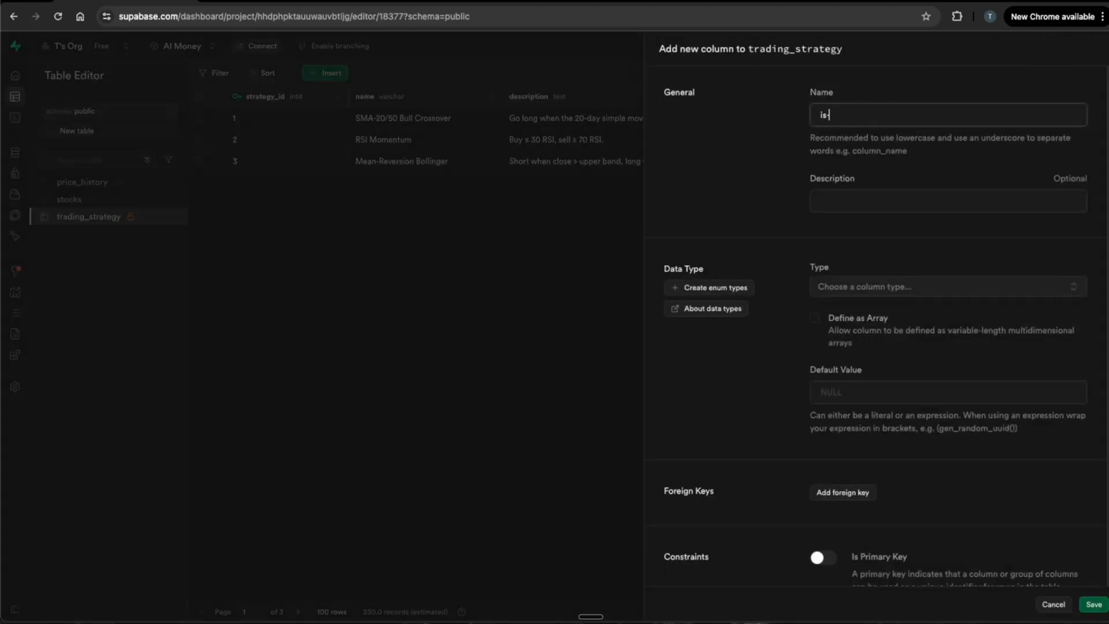
text(-)
key(BackSpace)
text(_closed)
key(Tab)
text(when a )
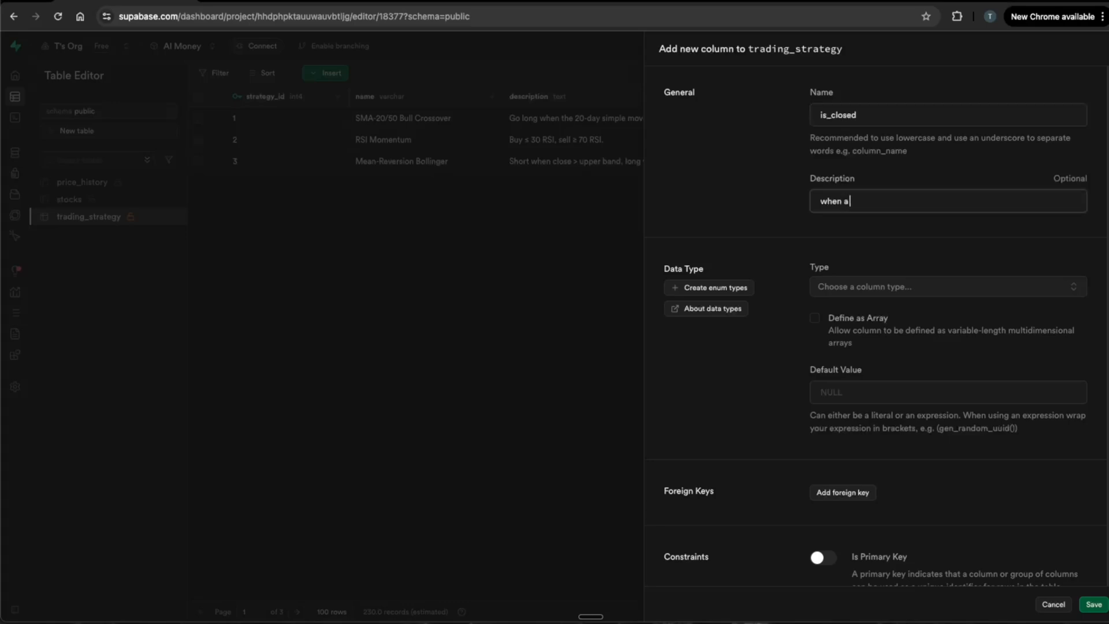
text(trude is closed)
Step: Set the is_closed column's type to bool with default value false, and save the column
click(867, 293)
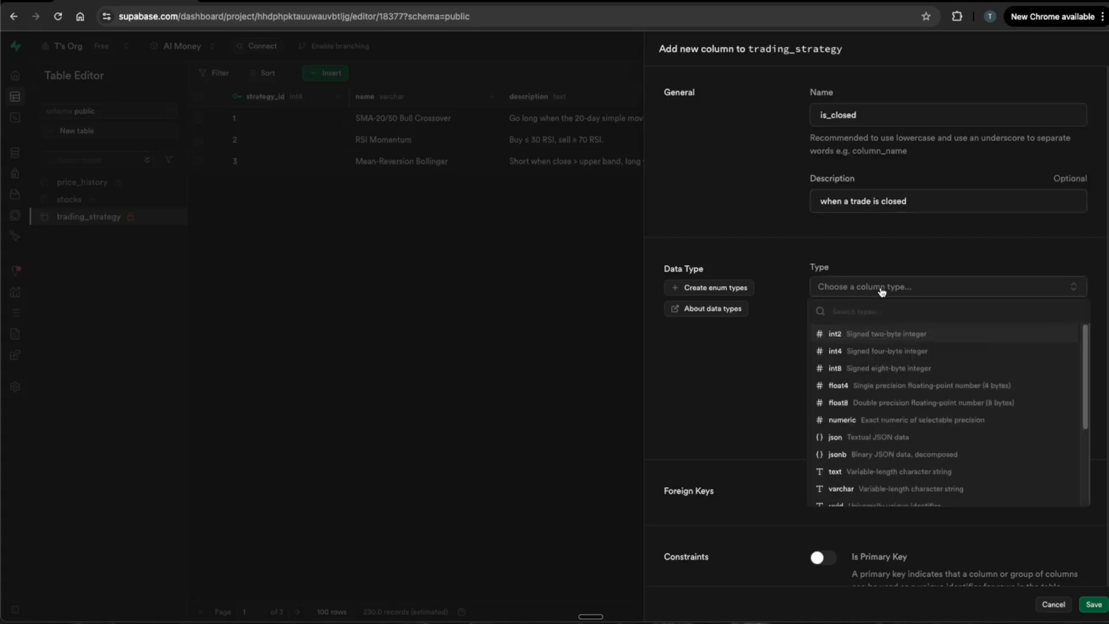
scroll(866, 384, down, 4)
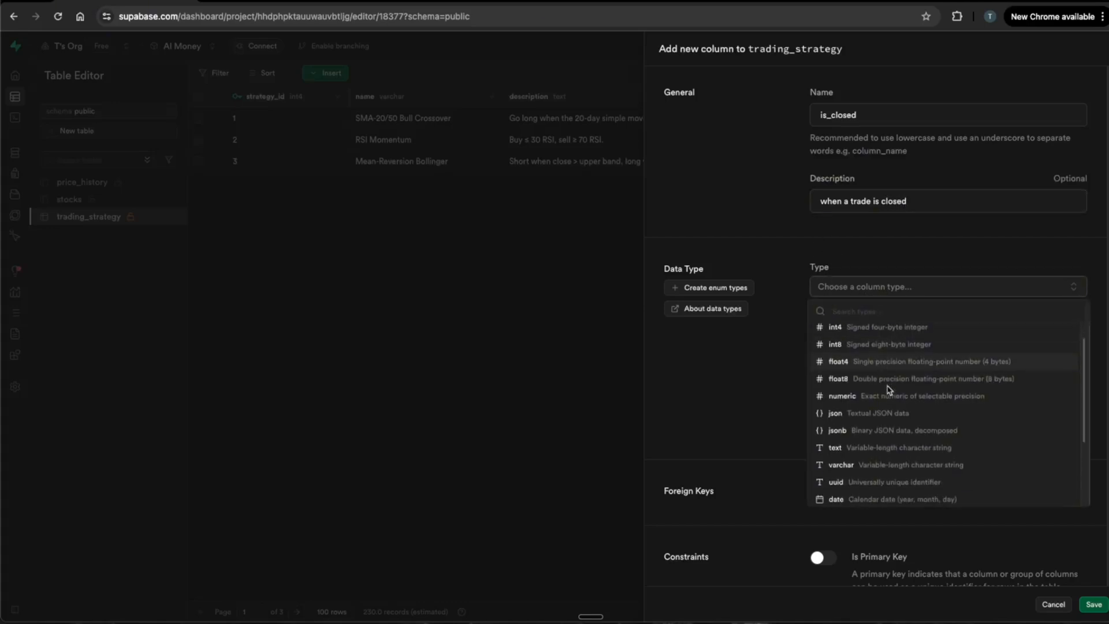
click(879, 485)
click(826, 392)
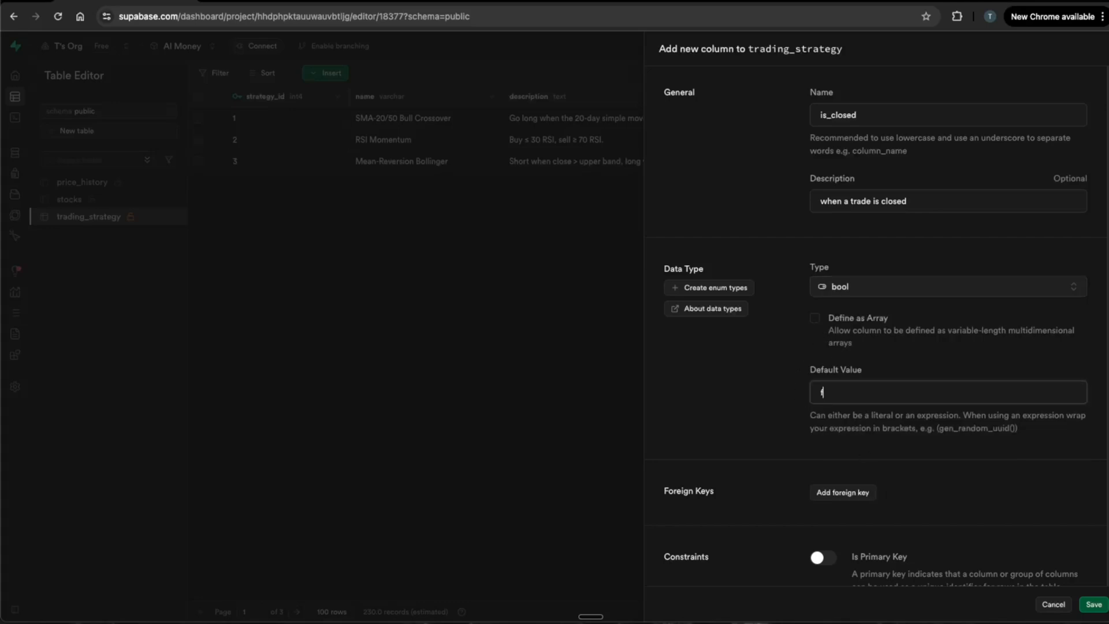
text(false)
scroll(1060, 550, down, 3)
key(Return)
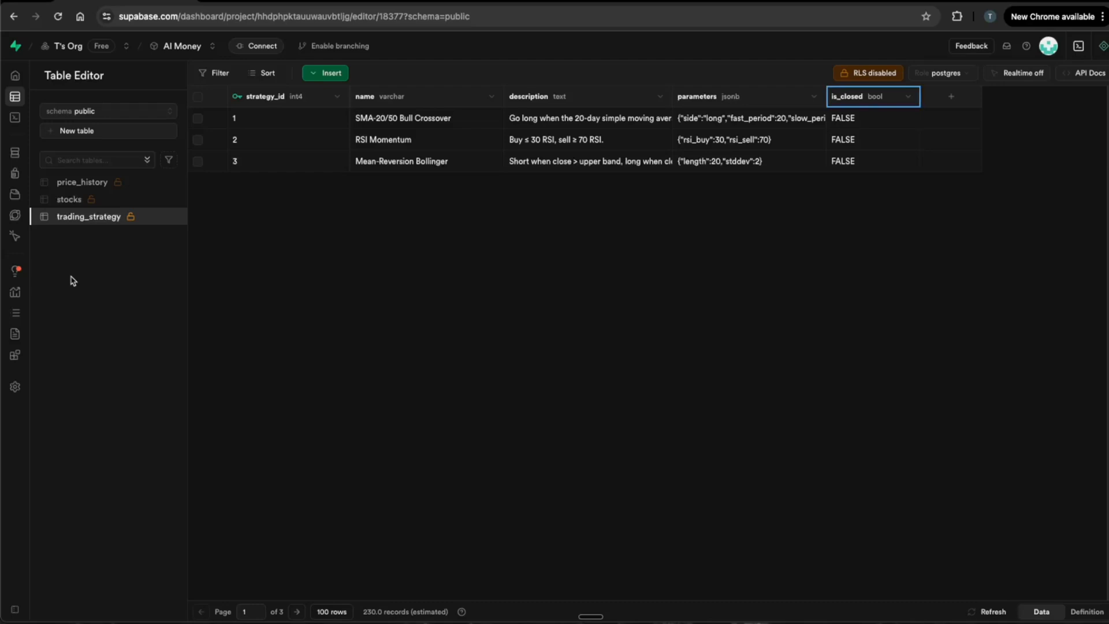
Step: Start a new database webhook in Supabase and name it closed_trade
click(41, 150)
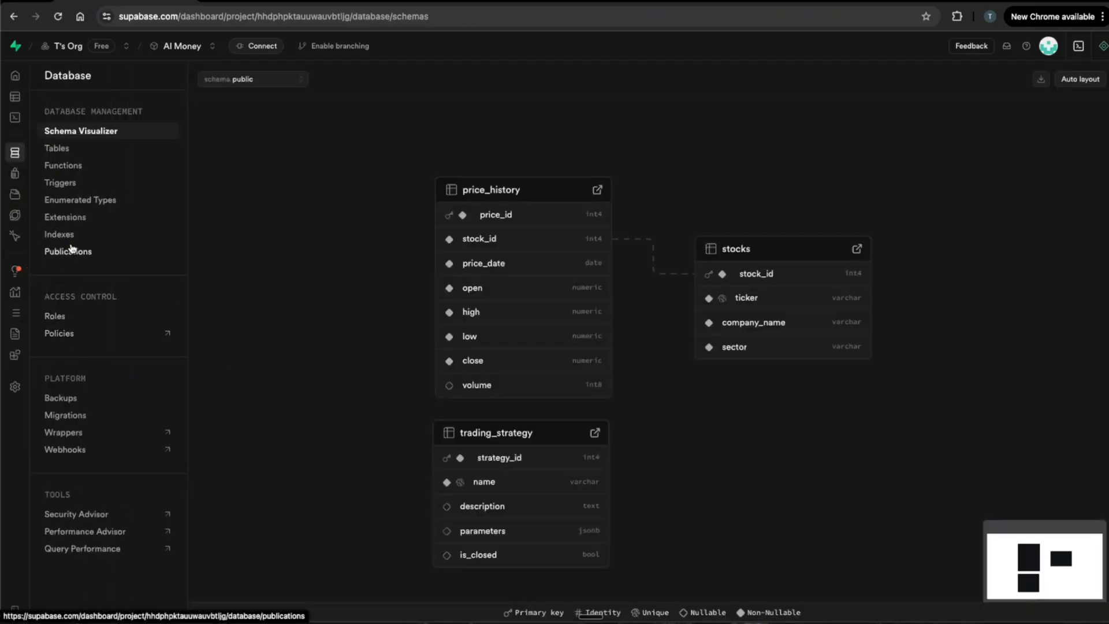
click(64, 453)
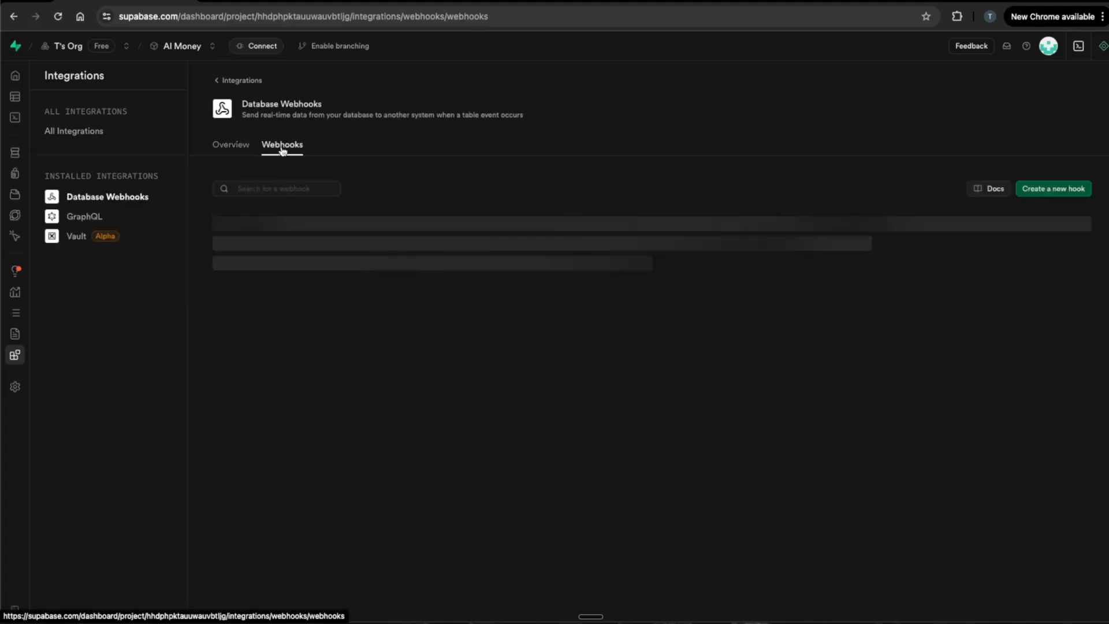
click(1060, 190)
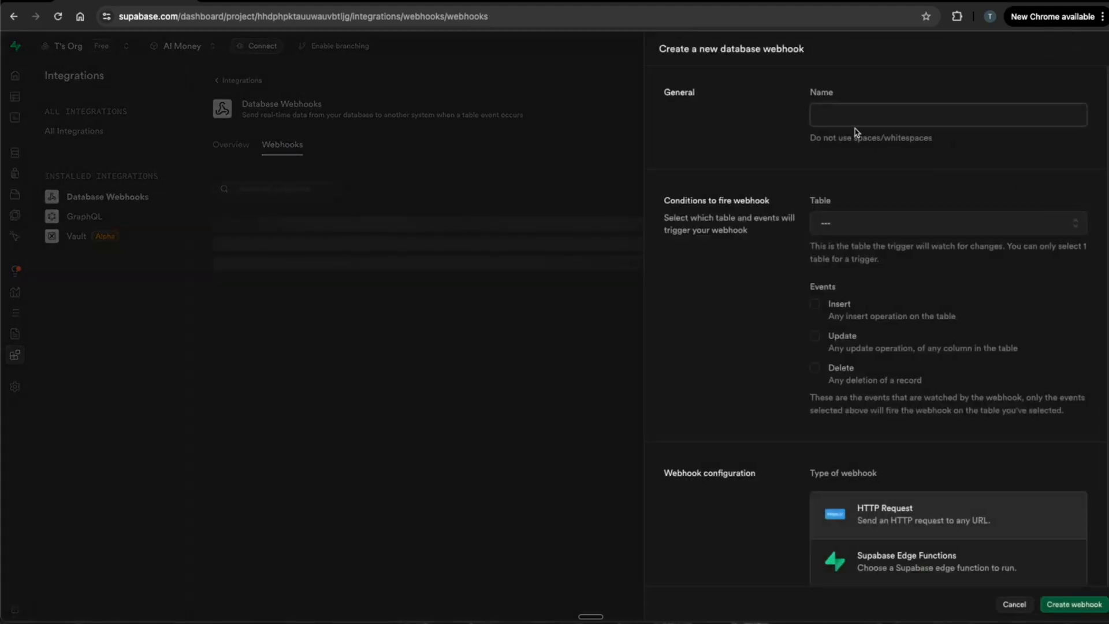
text(closed_trade)
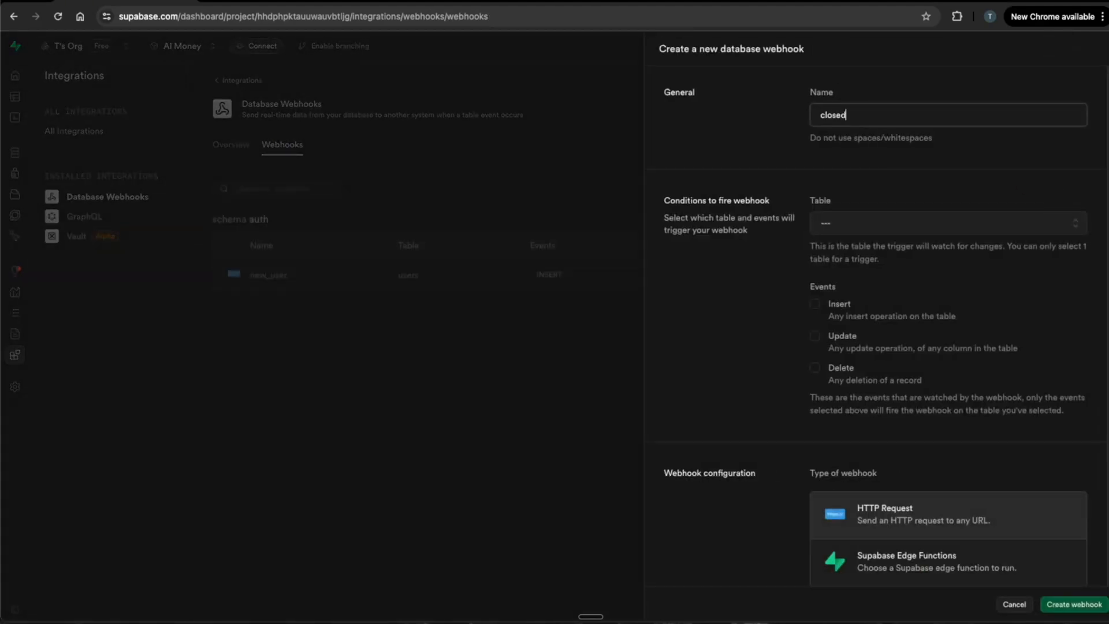
Step: Make the closed_trade webhook fire on Update events of the public trading_strategy table
click(838, 235)
scroll(864, 277, down, 10)
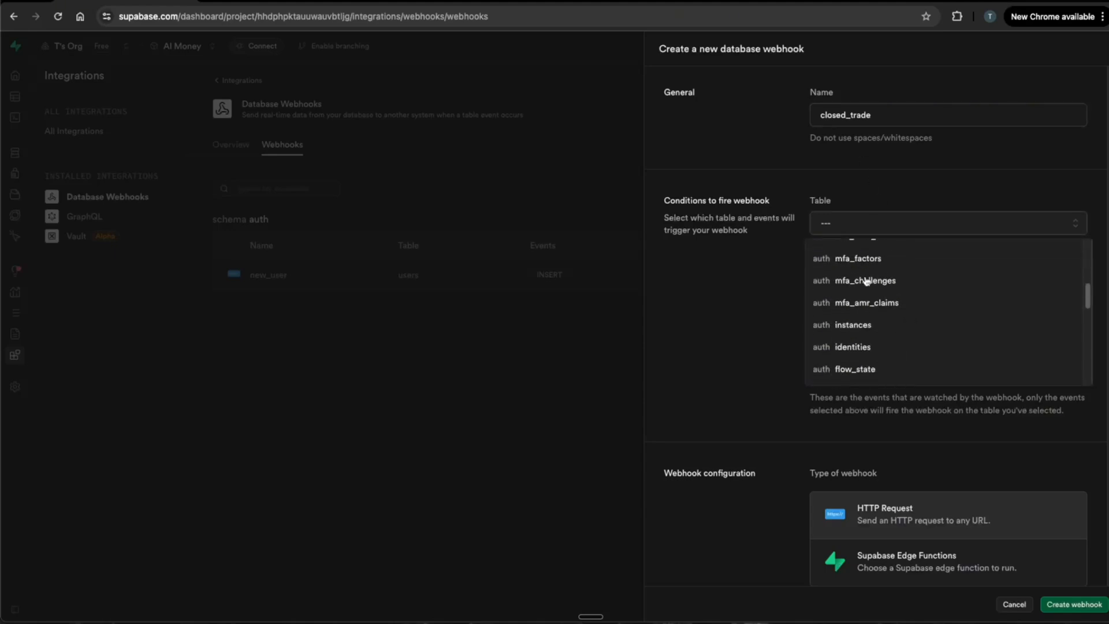
scroll(881, 298, down, 5)
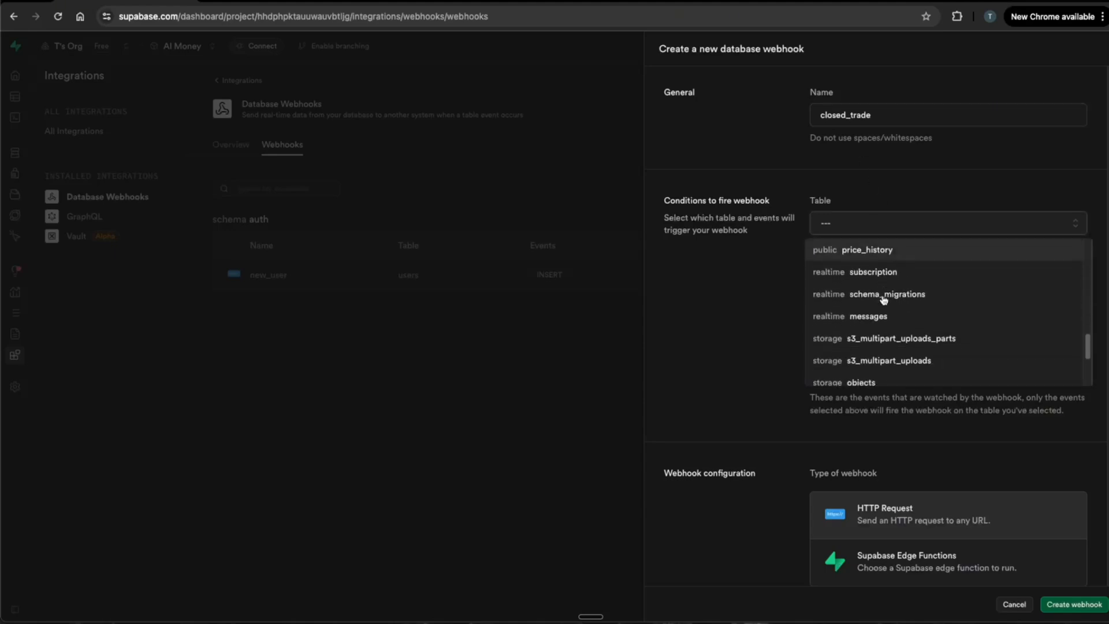
scroll(889, 303, up, 6)
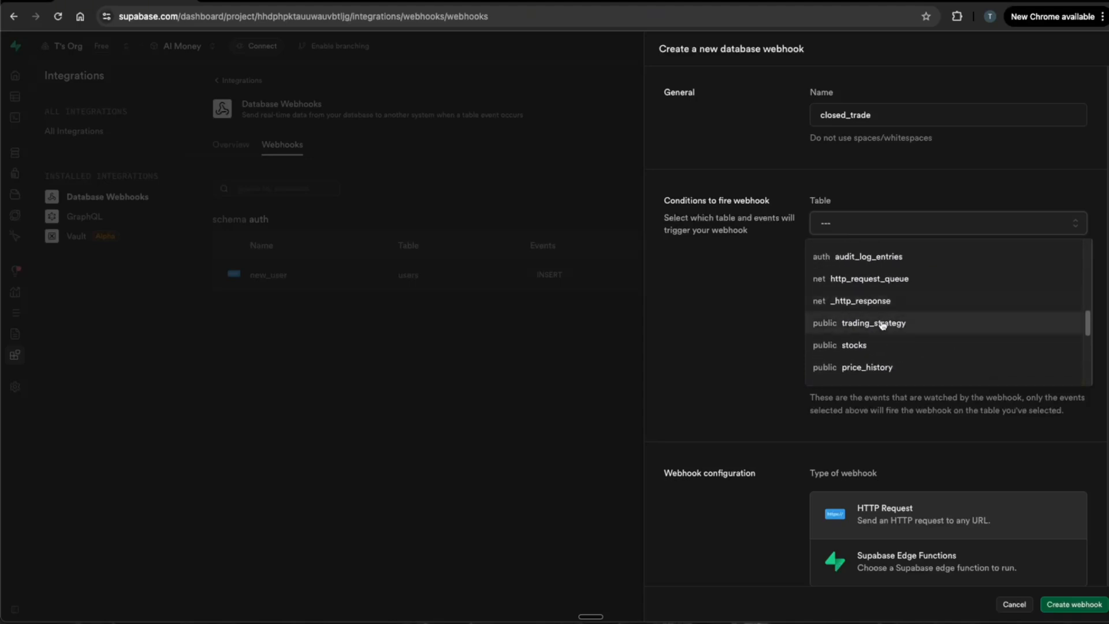
click(833, 325)
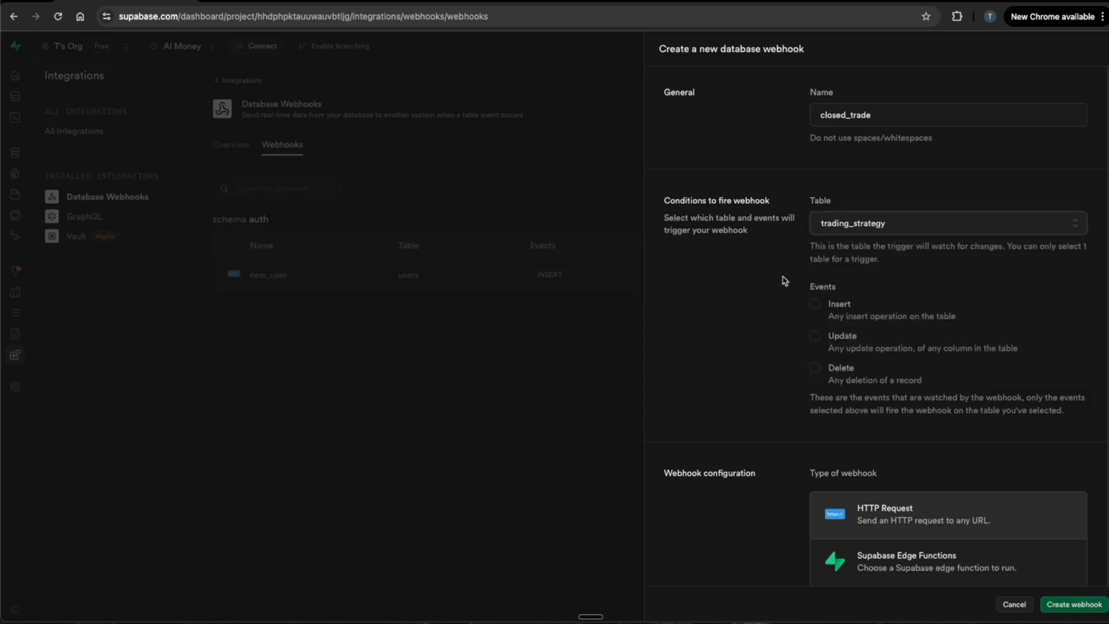
click(817, 341)
scroll(760, 304, down, 2)
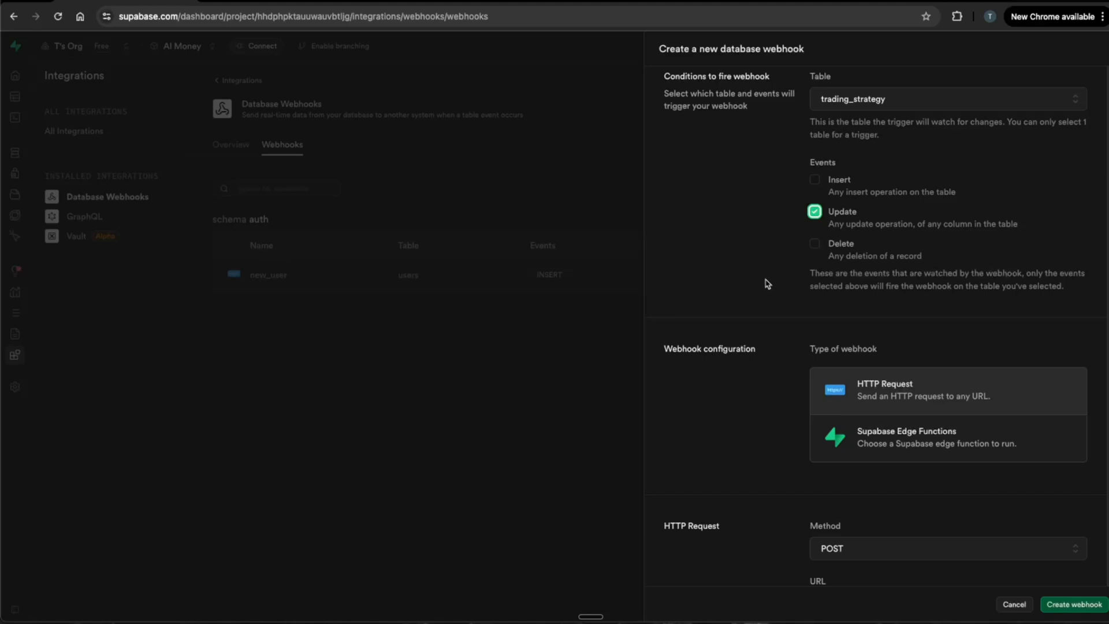
scroll(767, 284, down, 2)
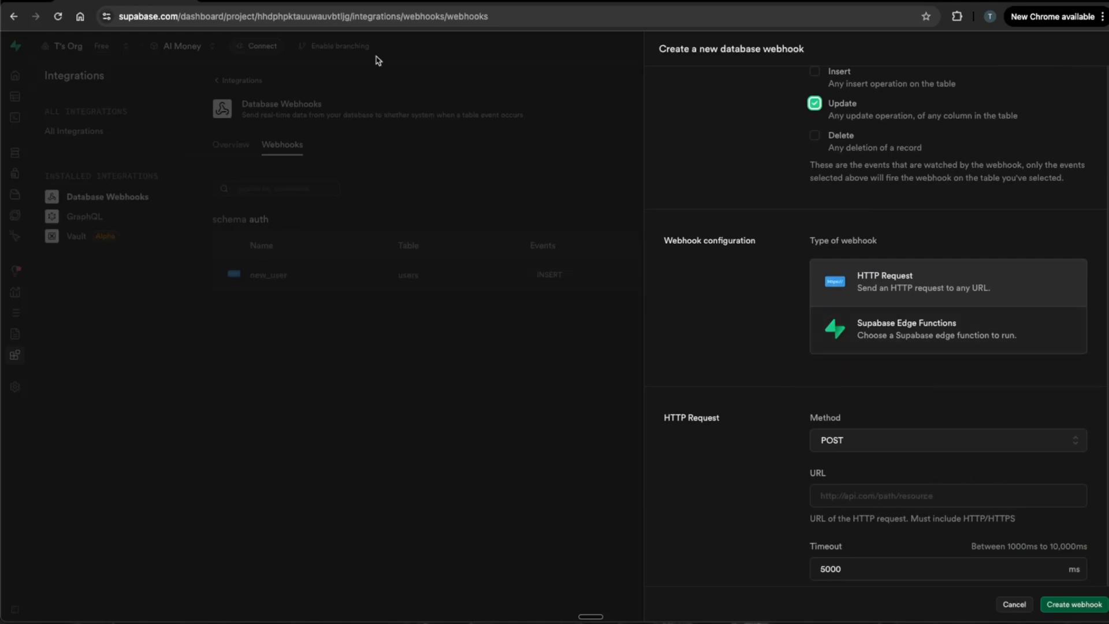
Step: Switch to the n8n workflow, save it, and add a second Webhook trigger node
click(300, 2)
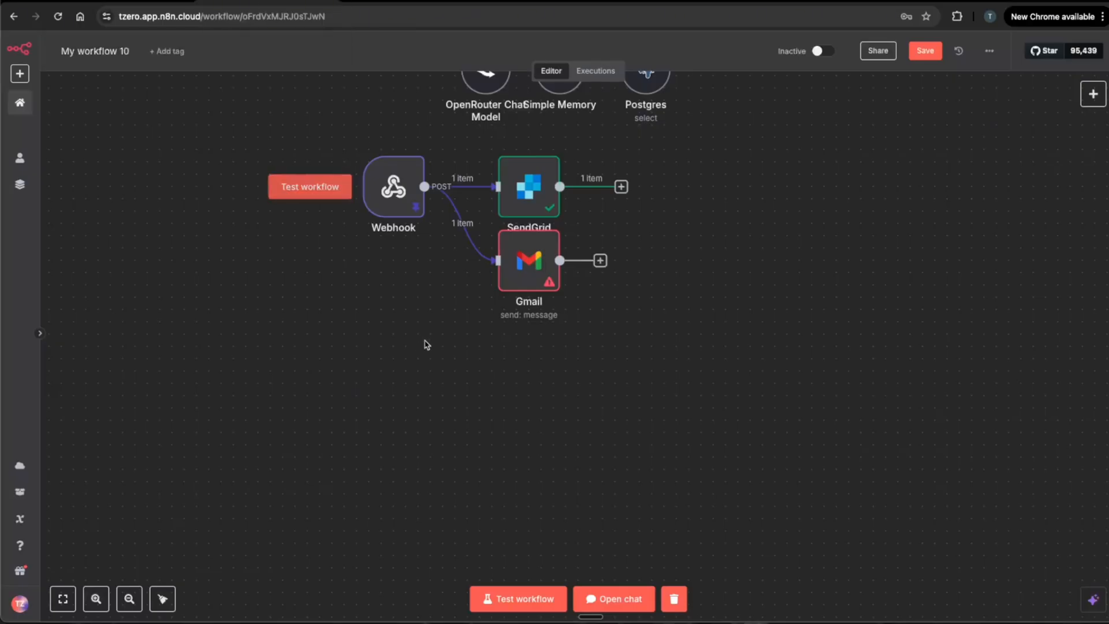
click(921, 57)
click(1093, 94)
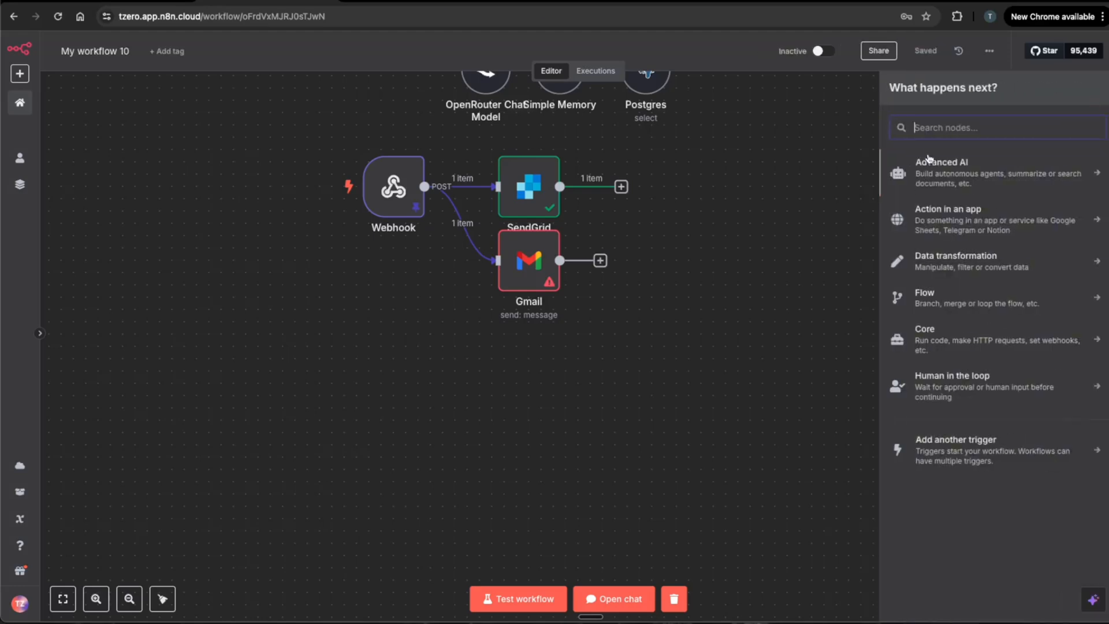
text(webhook)
key(Return)
Step: Set the new Webhook node's path to closed_trade and its HTTP method to POST
click(368, 255)
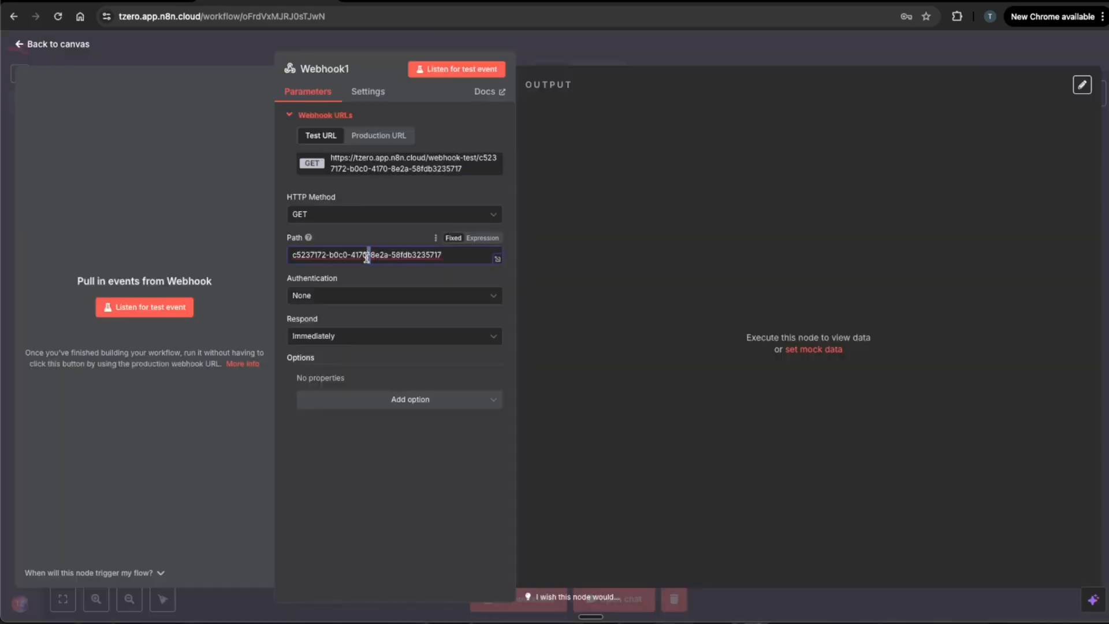
key(ctrl+a)
text(closed_trade)
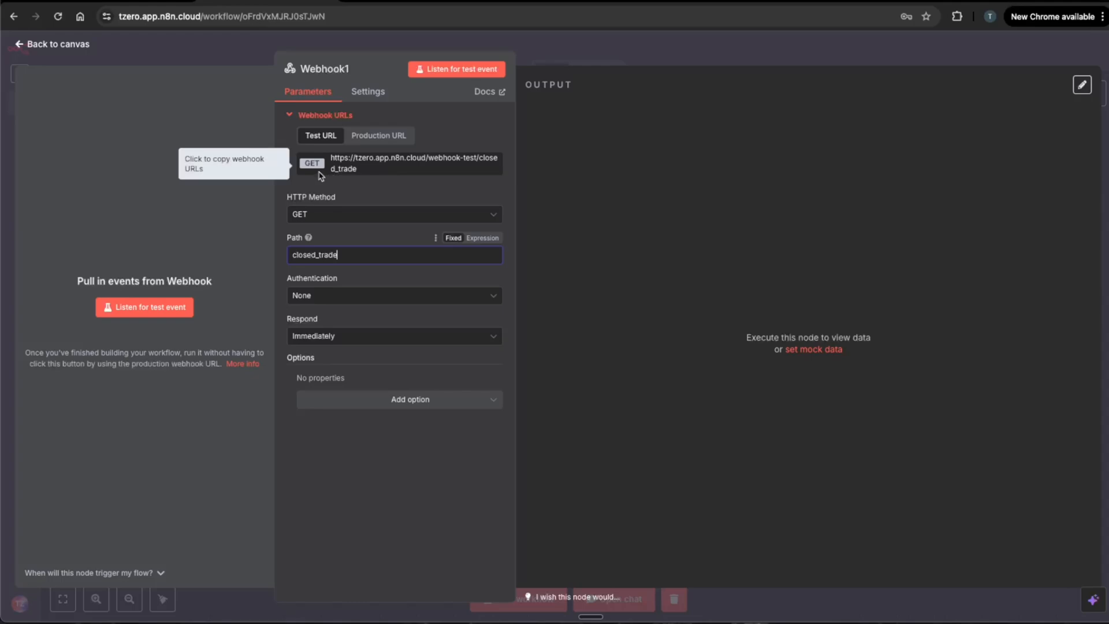
click(316, 214)
click(318, 325)
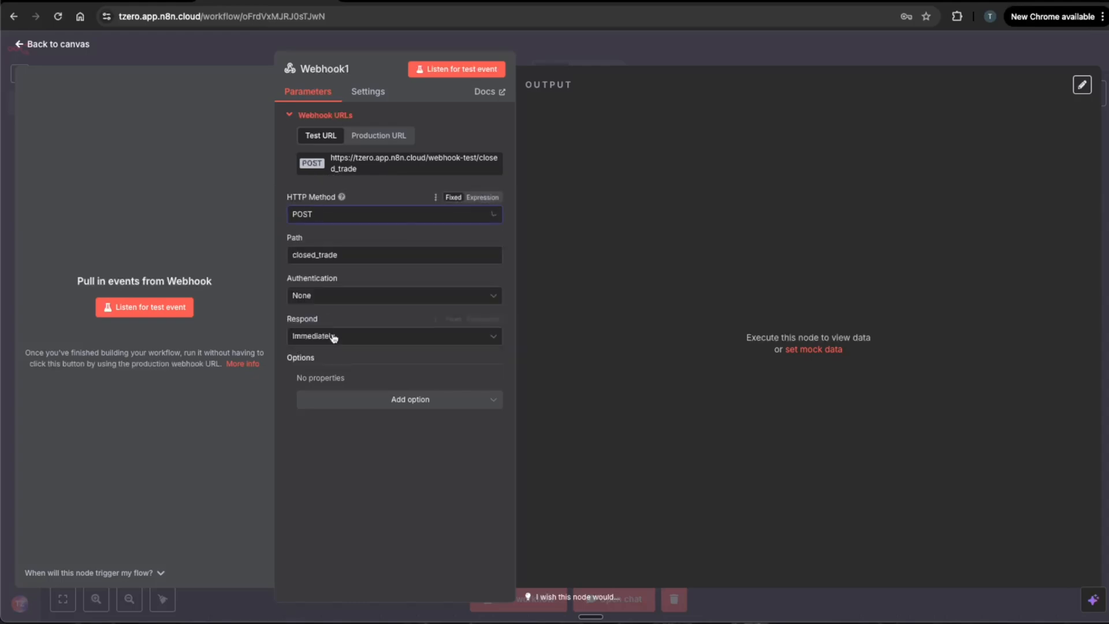
key(Escape)
double_click(376, 399)
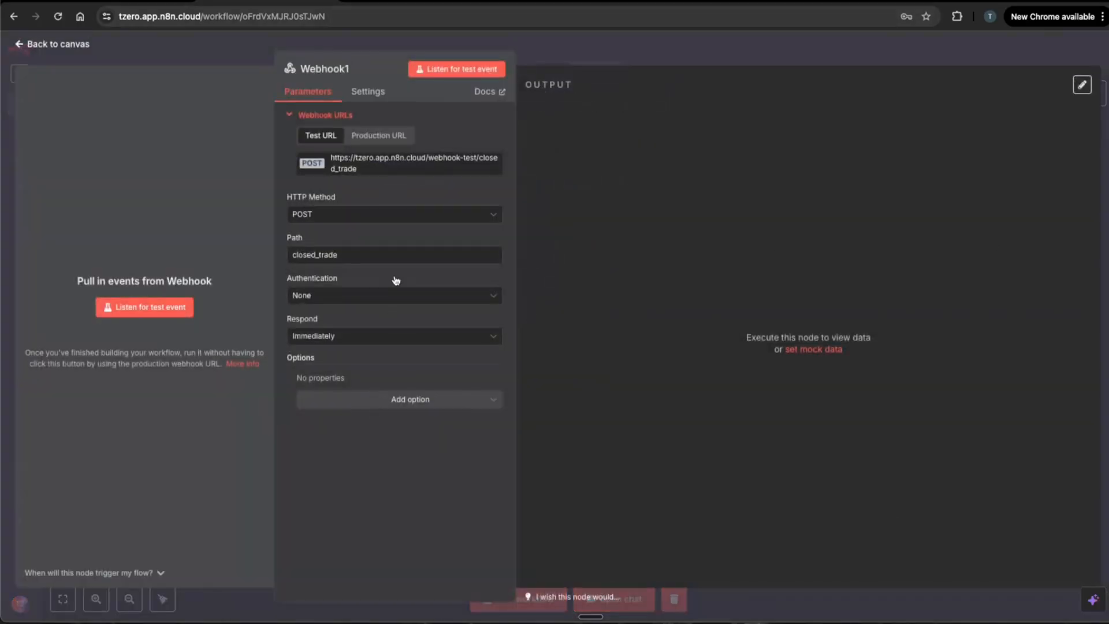
Step: Copy the n8n node's test URL into the Supabase closed_trade webhook's URL and create the webhook
click(352, 165)
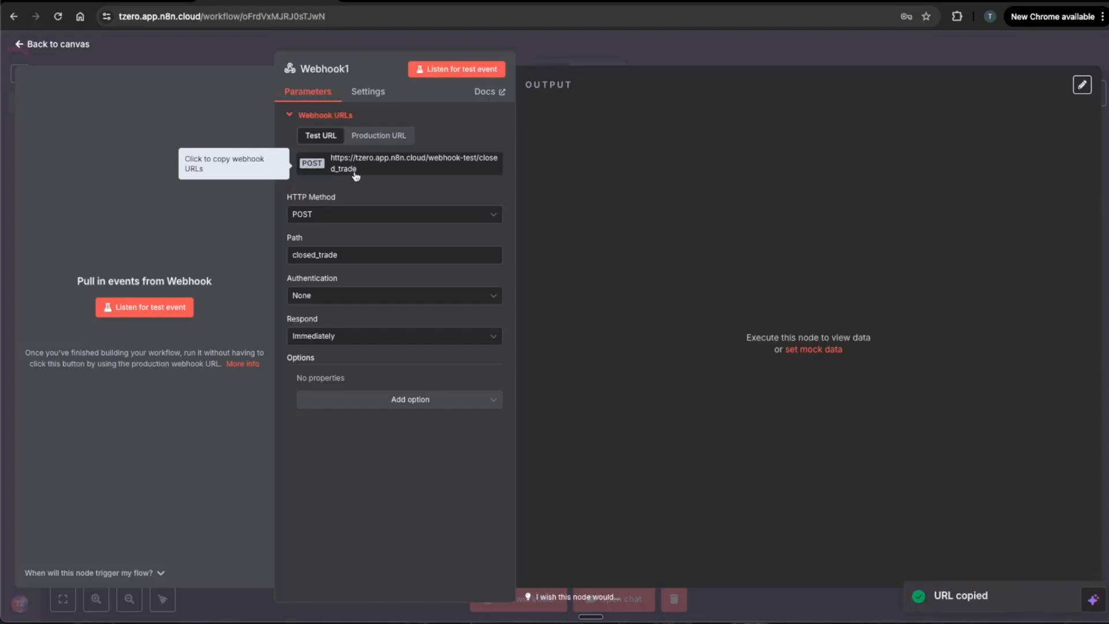
click(152, 4)
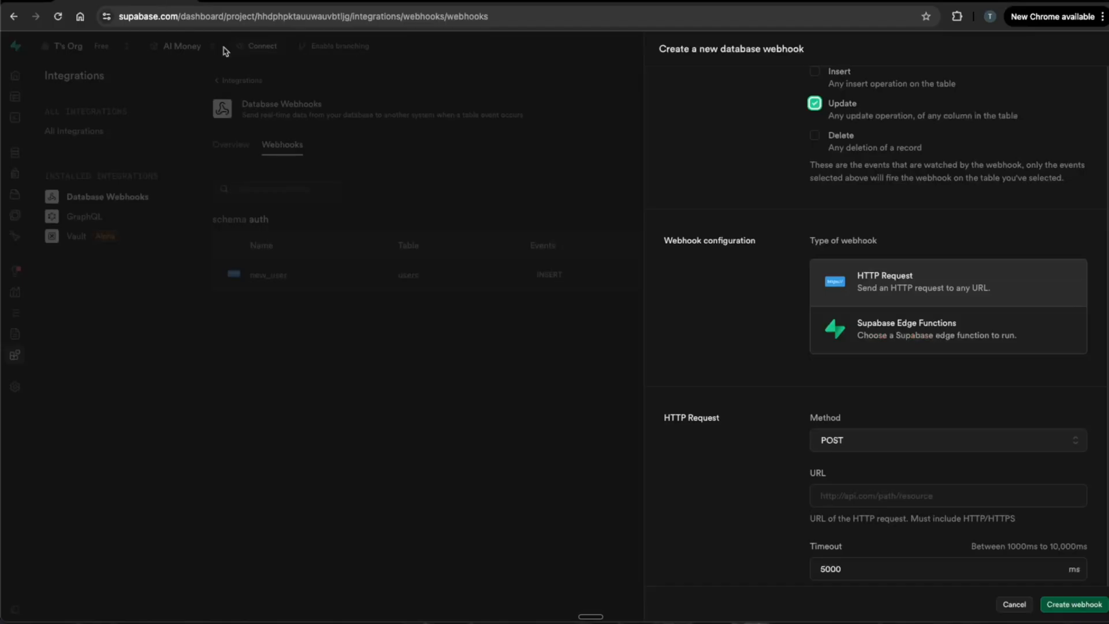
click(864, 497)
key(ctrl+v)
scroll(1088, 587, down, 3)
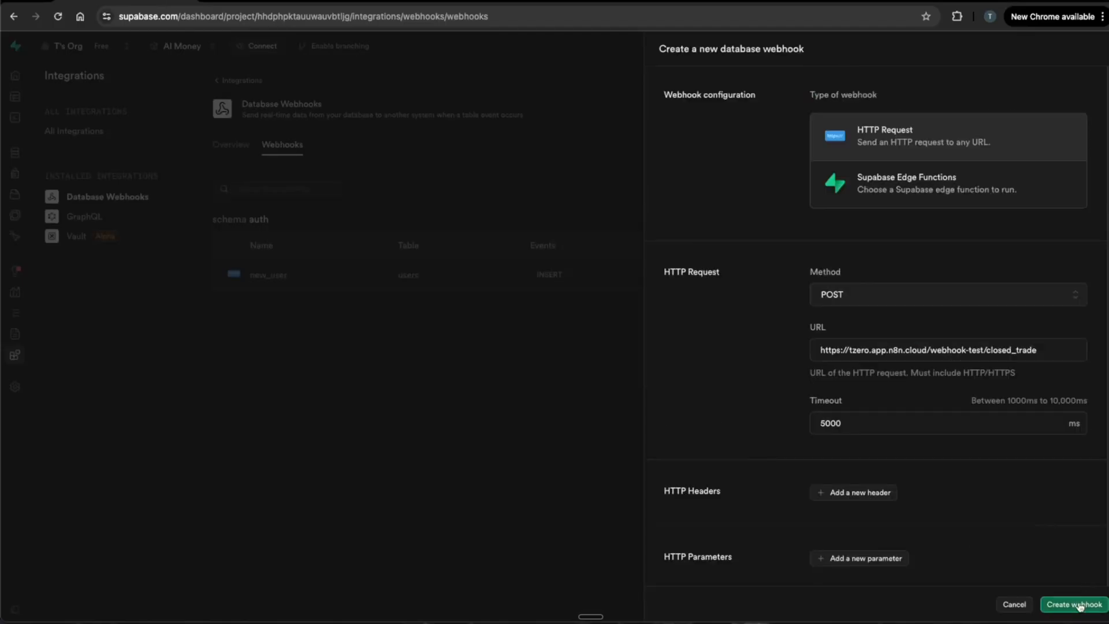
click(1077, 604)
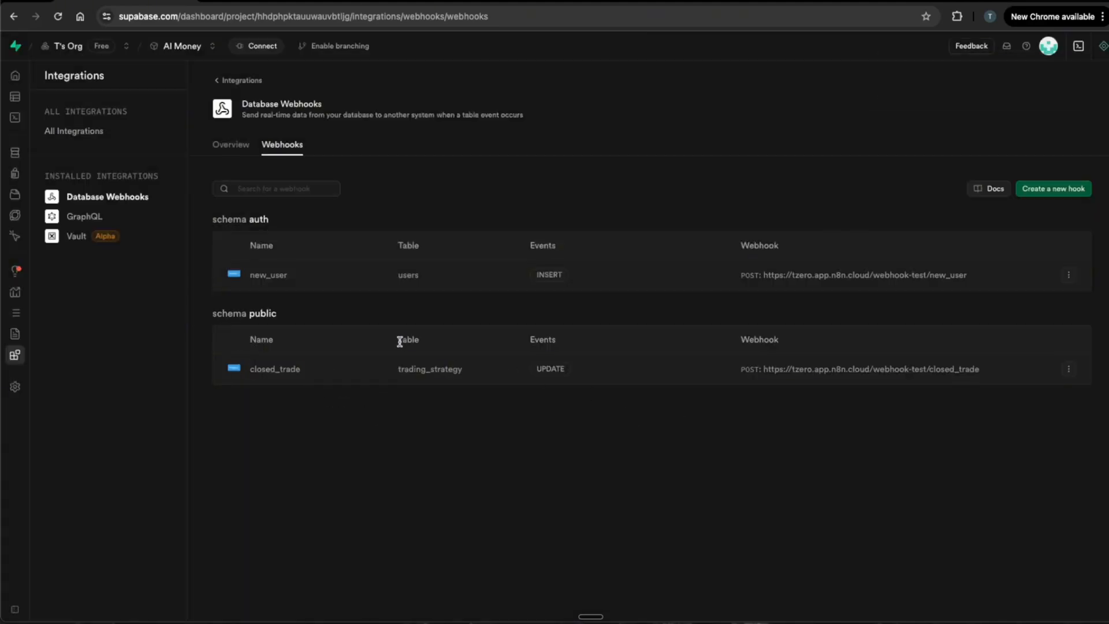
Step: Check the new hook's table and event, and try to start a test run from Webhook1 in n8n
drag(397, 374, 613, 369)
click(640, 459)
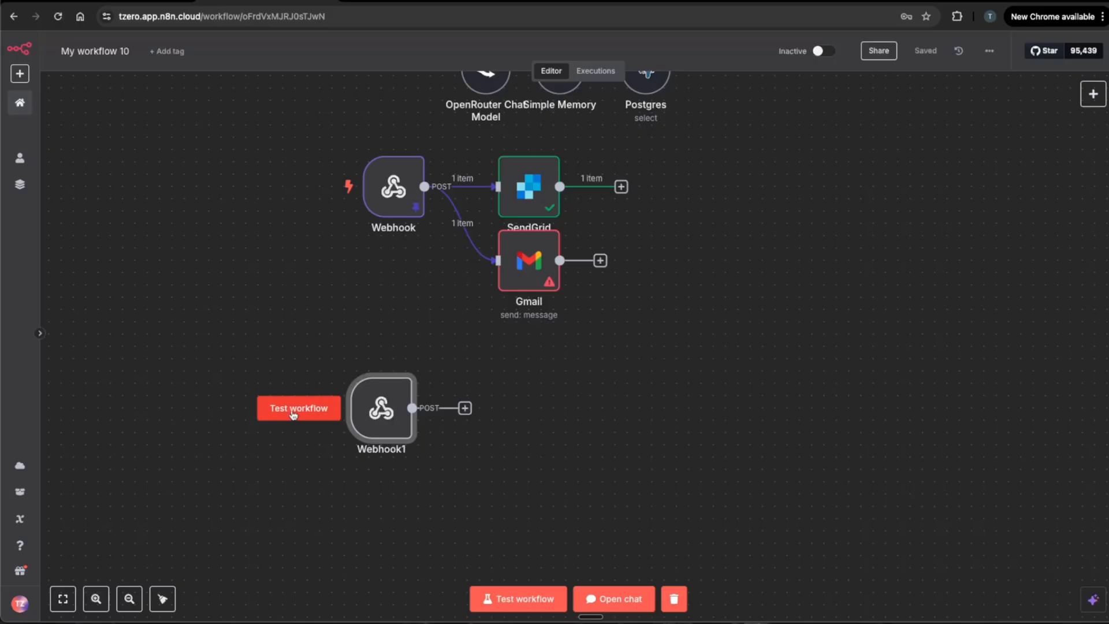
click(291, 411)
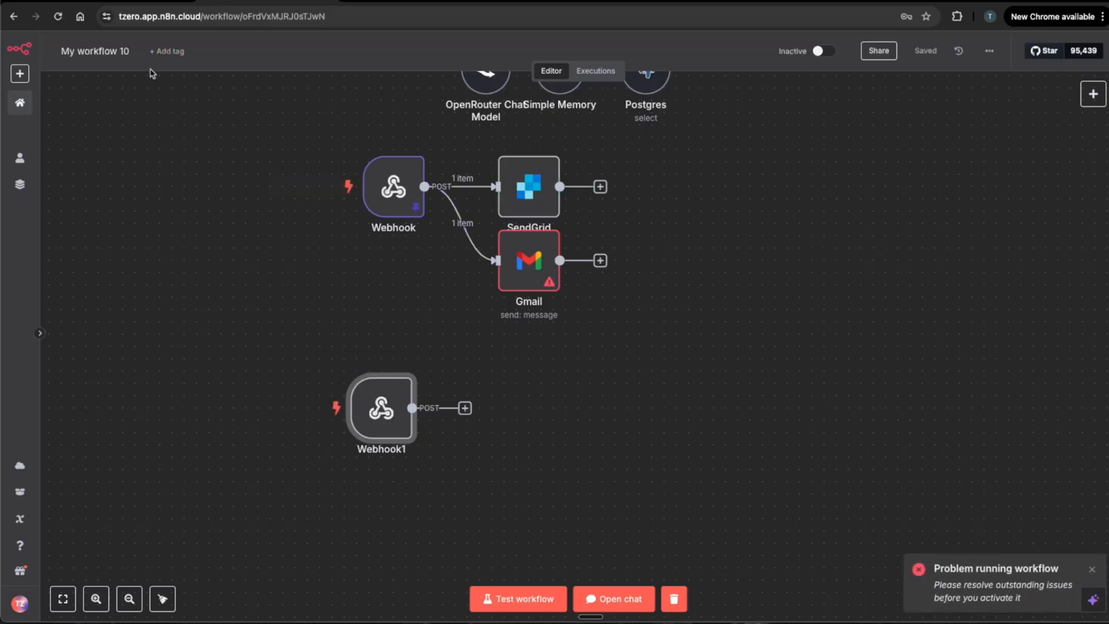
Step: Delete the Gmail node and its connection from the first Webhook, and start a test run from Webhook1
click(473, 224)
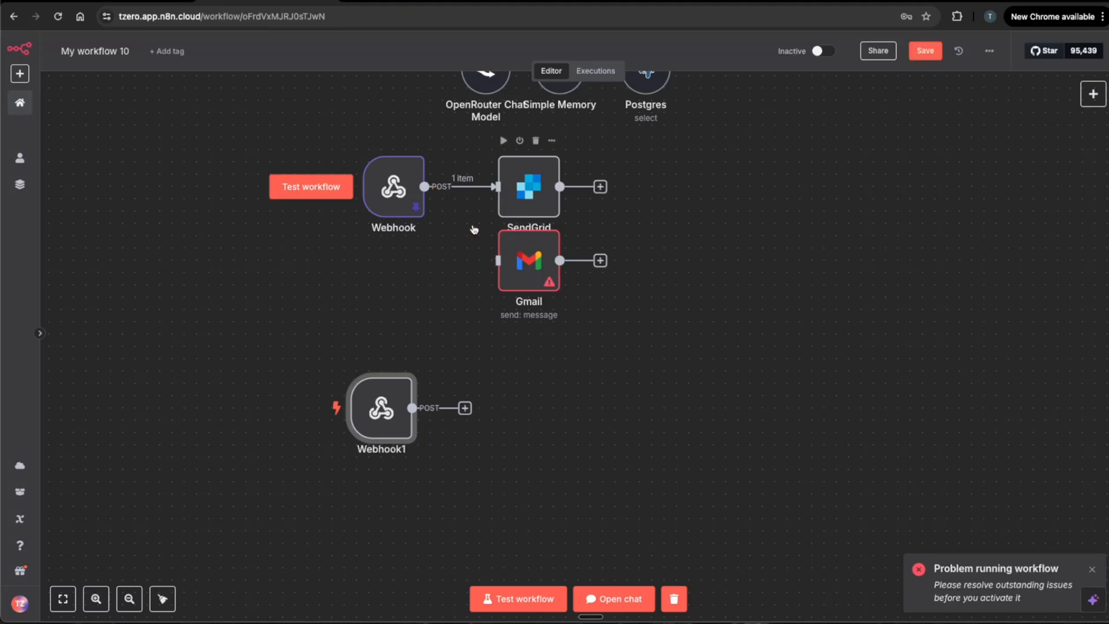
drag(531, 260, 556, 274)
key(Delete)
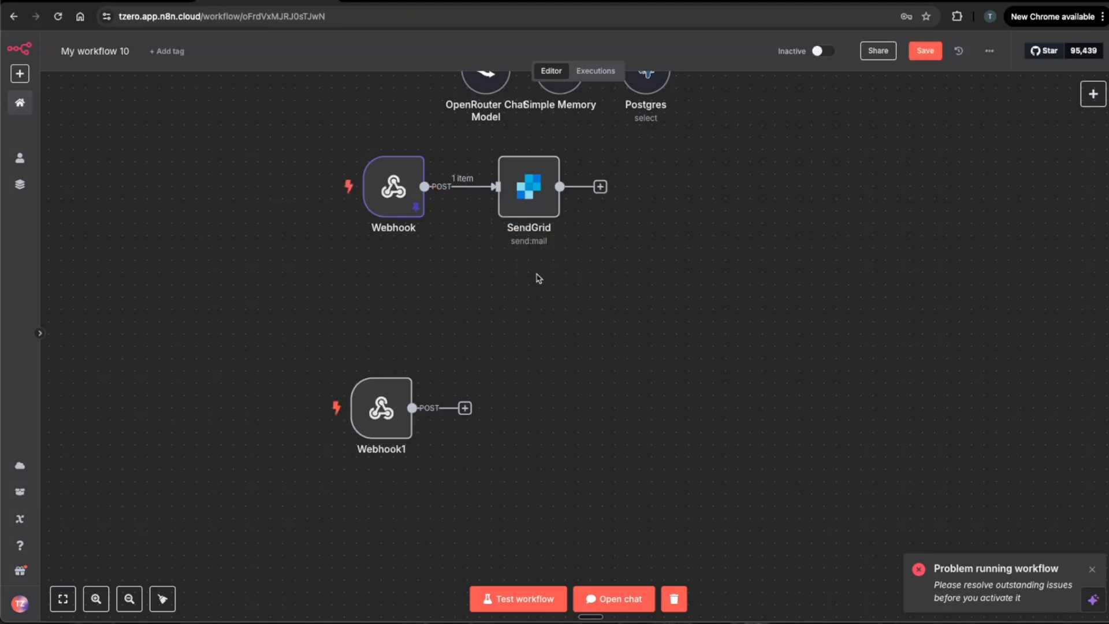
click(300, 409)
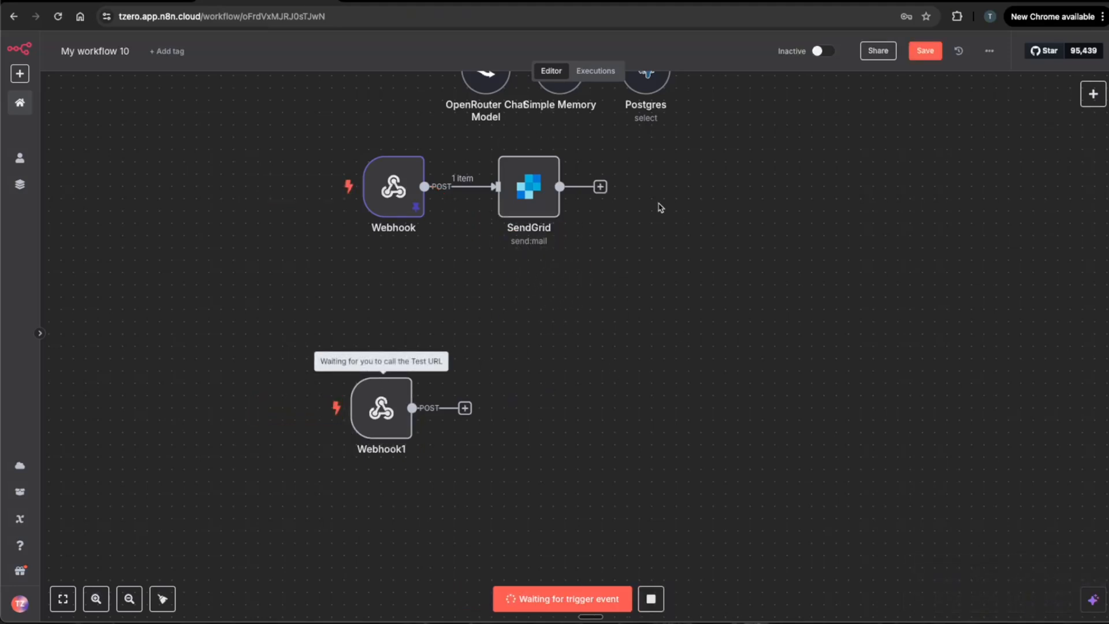
Step: In Supabase's trading_strategy table, set is_closed to TRUE for the RSI Momentum row and save it
click(144, 5)
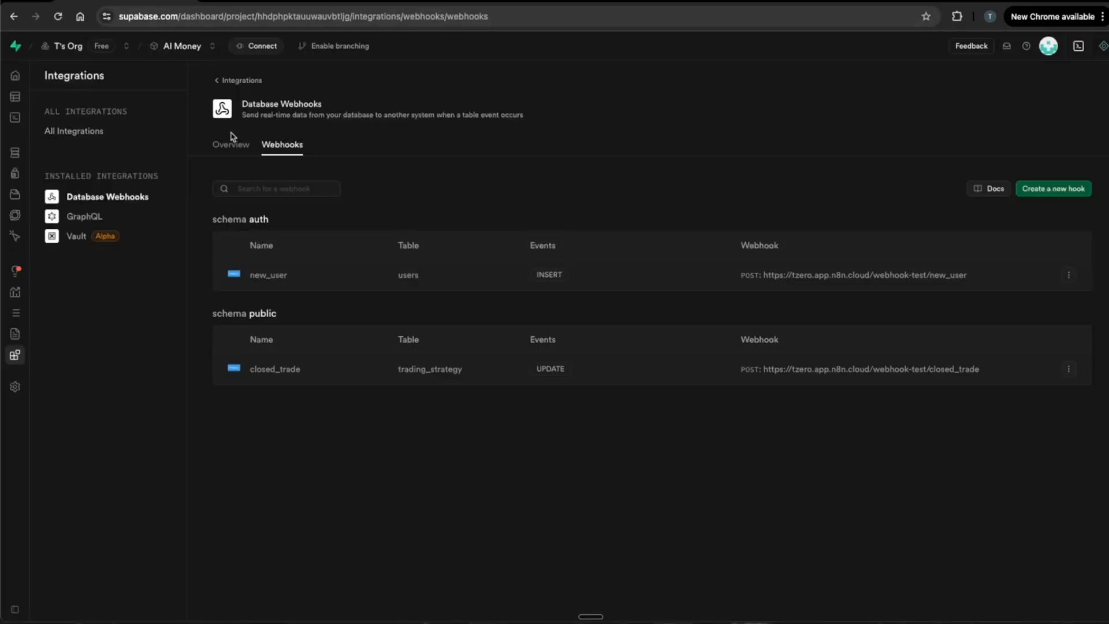
click(29, 97)
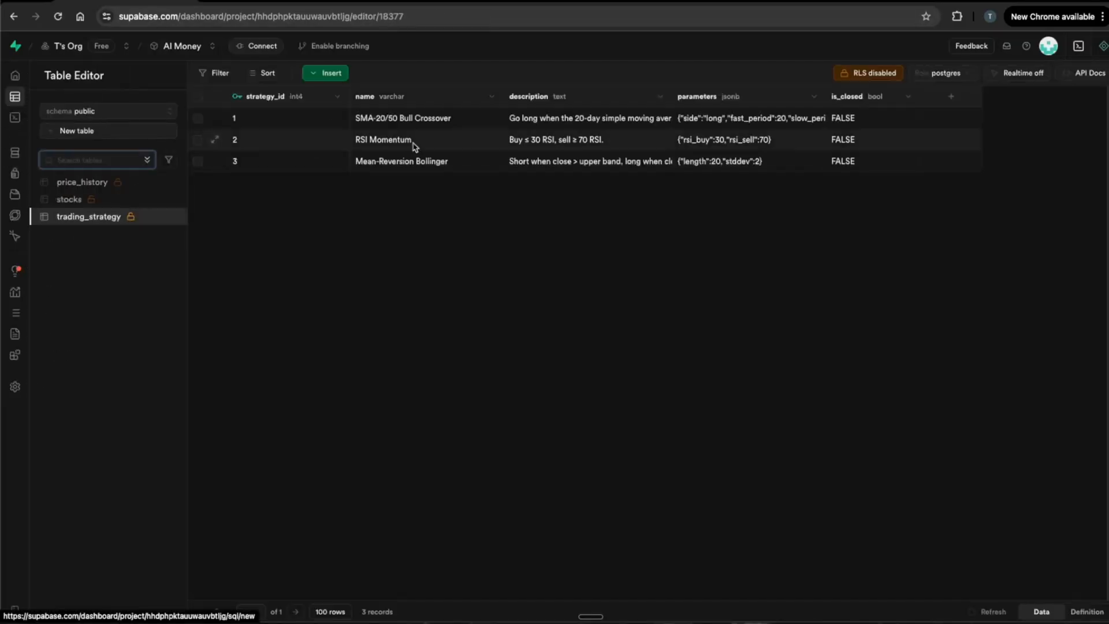
right_click(875, 142)
click(934, 170)
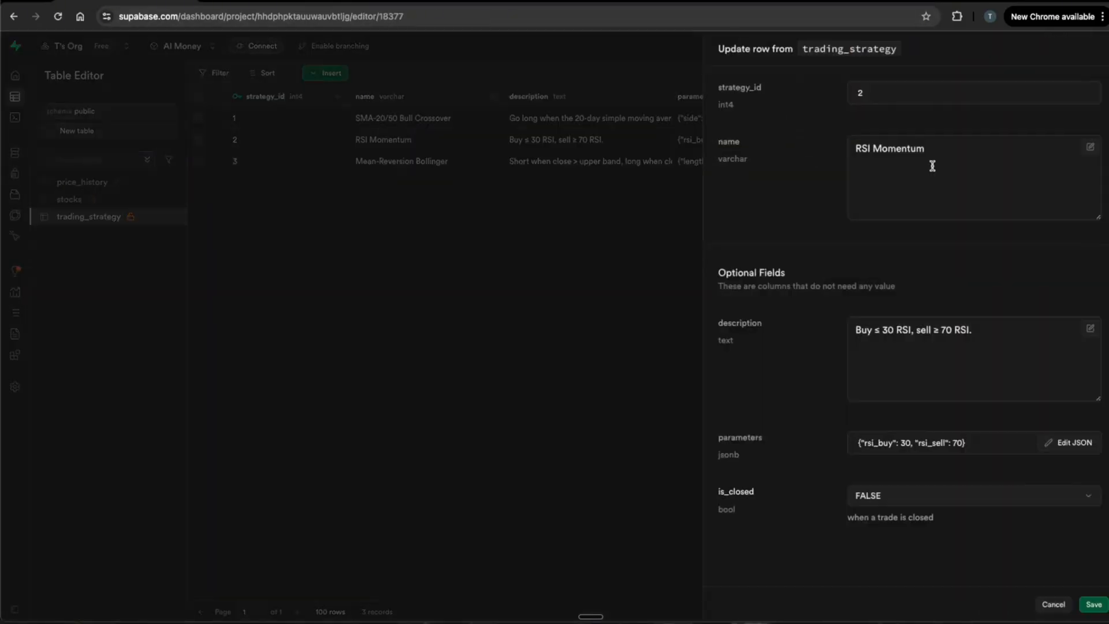
click(897, 504)
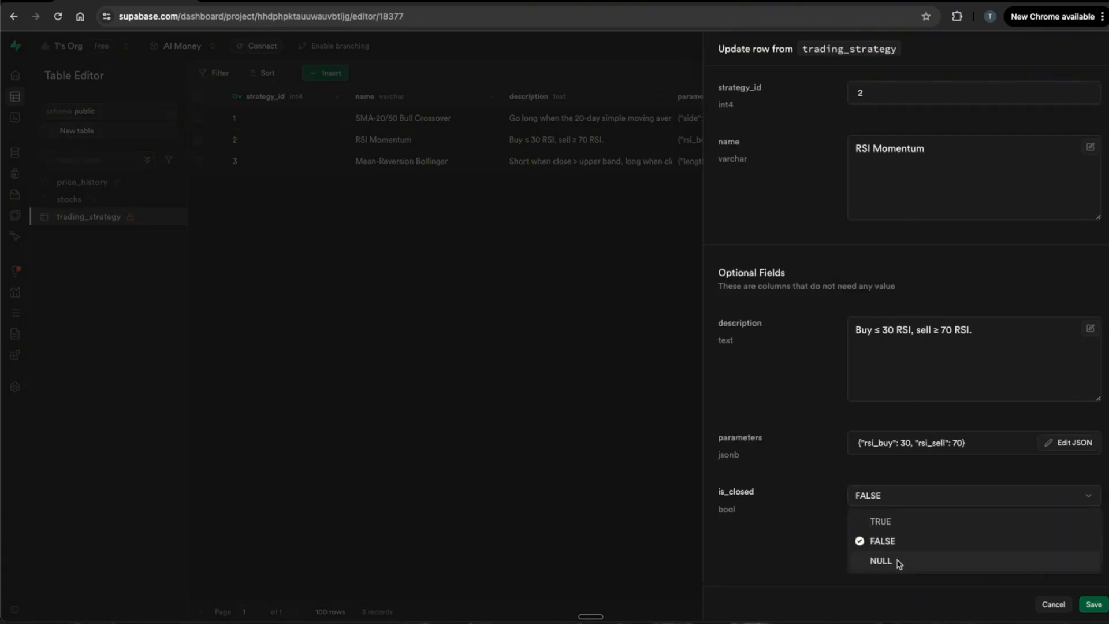
click(898, 529)
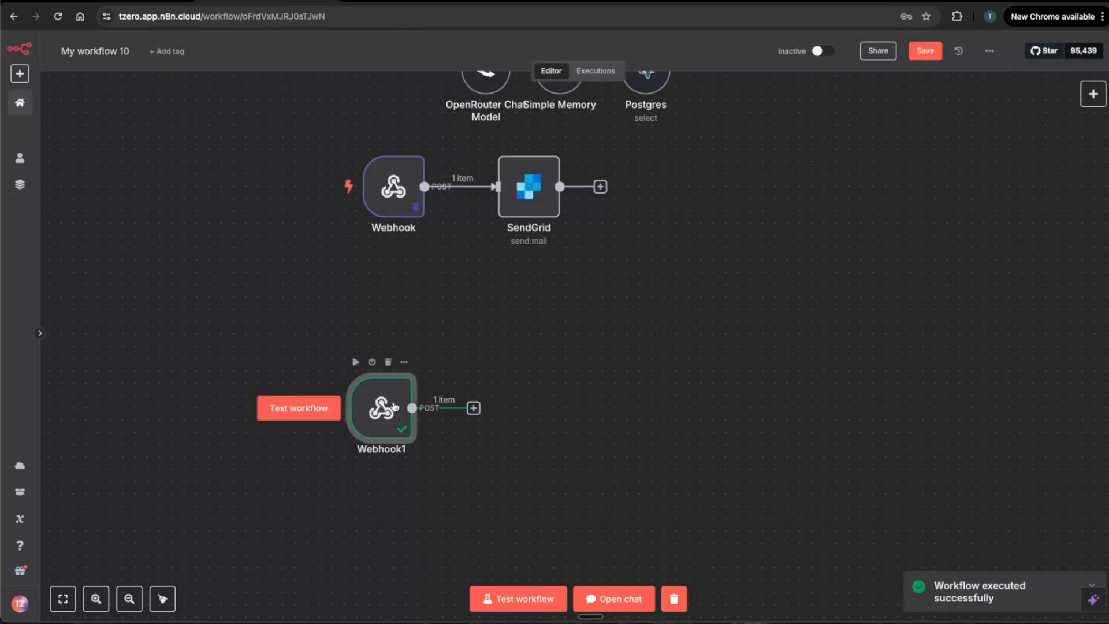
Step: Examine Webhook1's output in n8n for the event type, table, and updated record fields
double_click(395, 405)
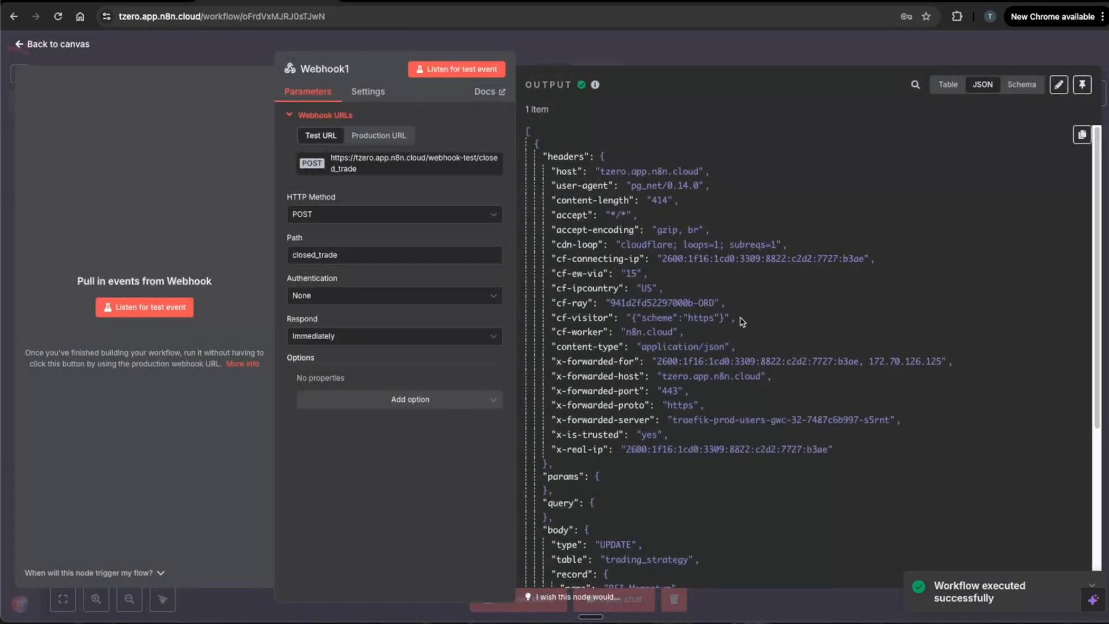
scroll(644, 365, down, 5)
drag(564, 323, 695, 331)
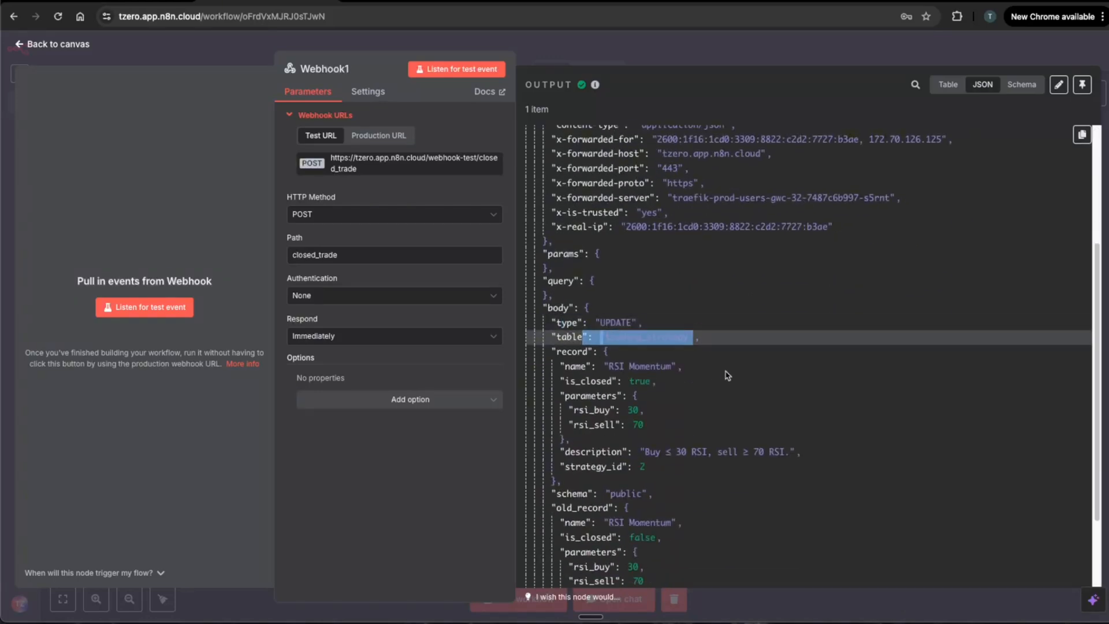
scroll(696, 381, down, 1)
drag(560, 365, 683, 370)
click(637, 368)
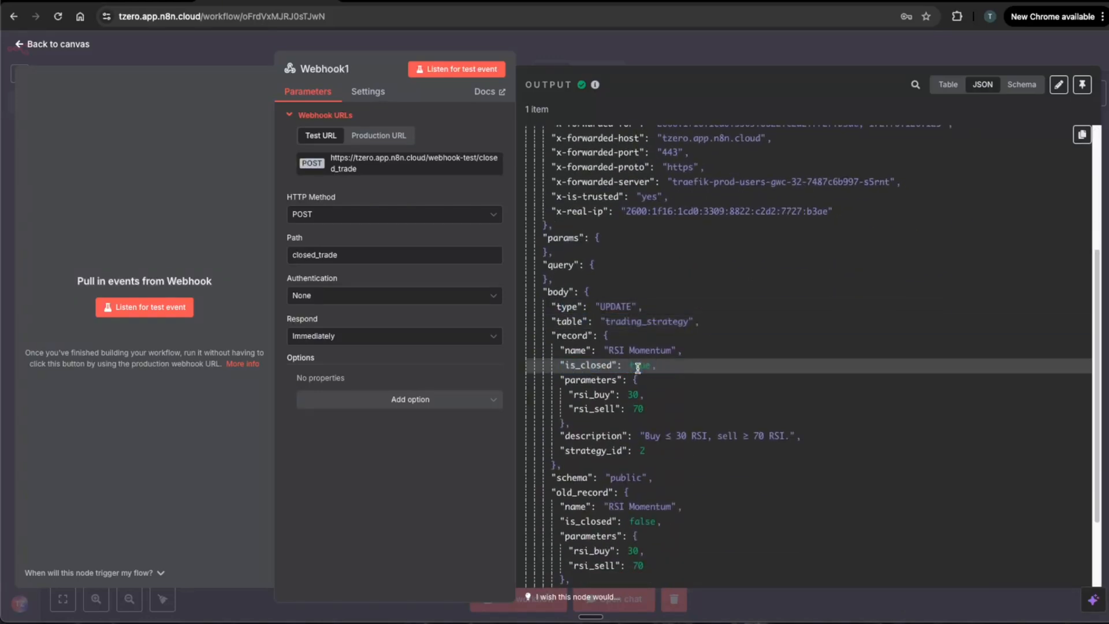
key(Escape)
Step: Add a Gmail Send a message node after Webhook1
click(472, 408)
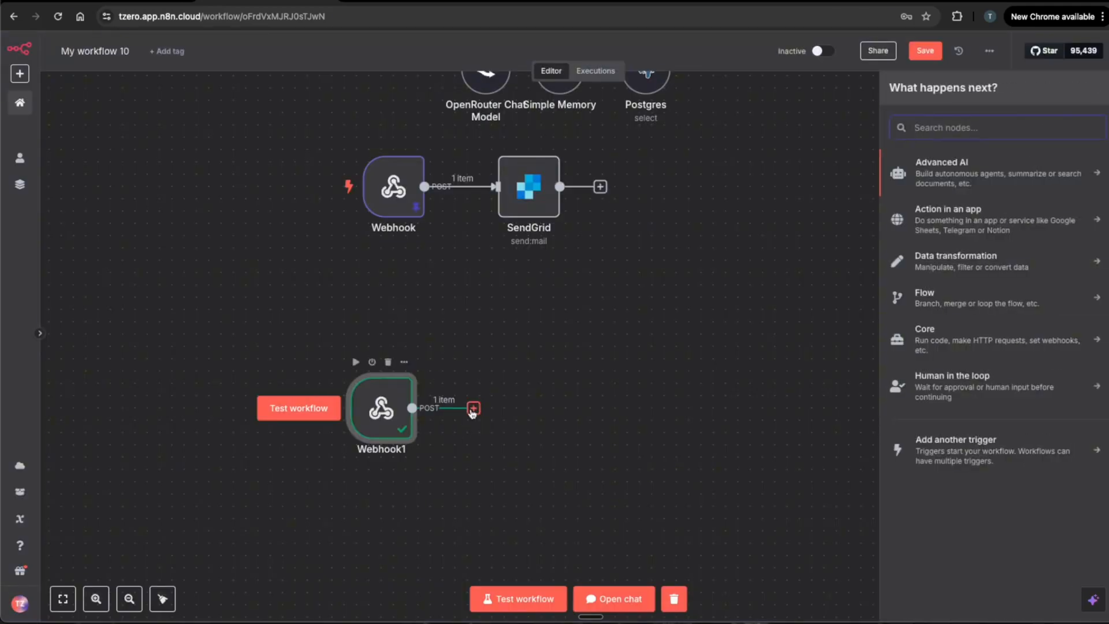
text(gmail)
key(Return)
click(940, 212)
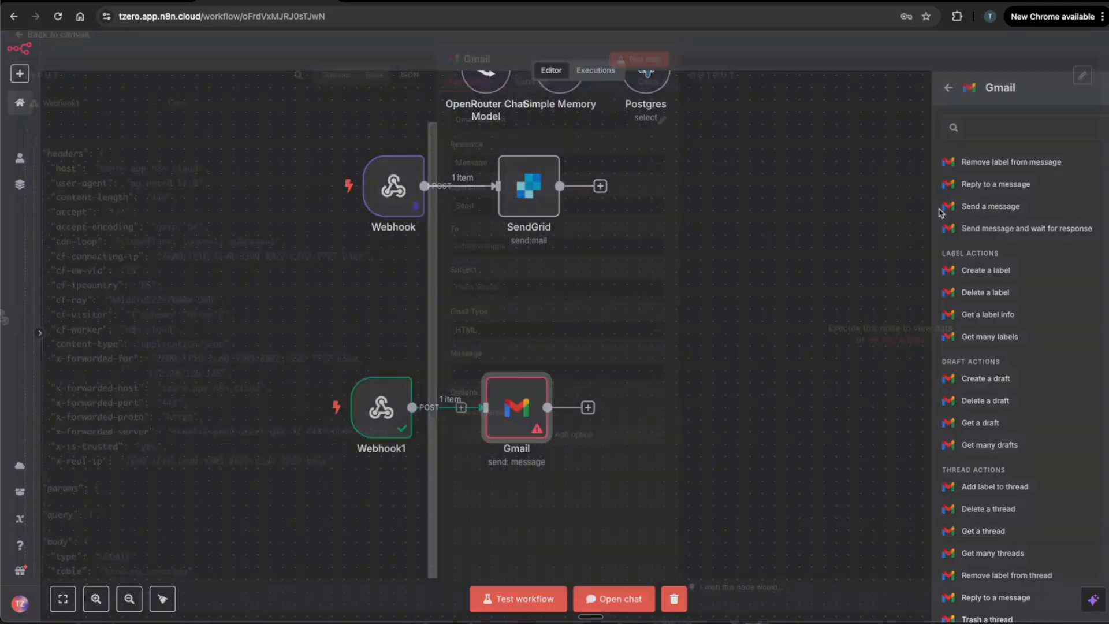
Step: Enter the recipient's e-mail address in the Gmail node and set the subject to "New trade has been Closed"
click(488, 255)
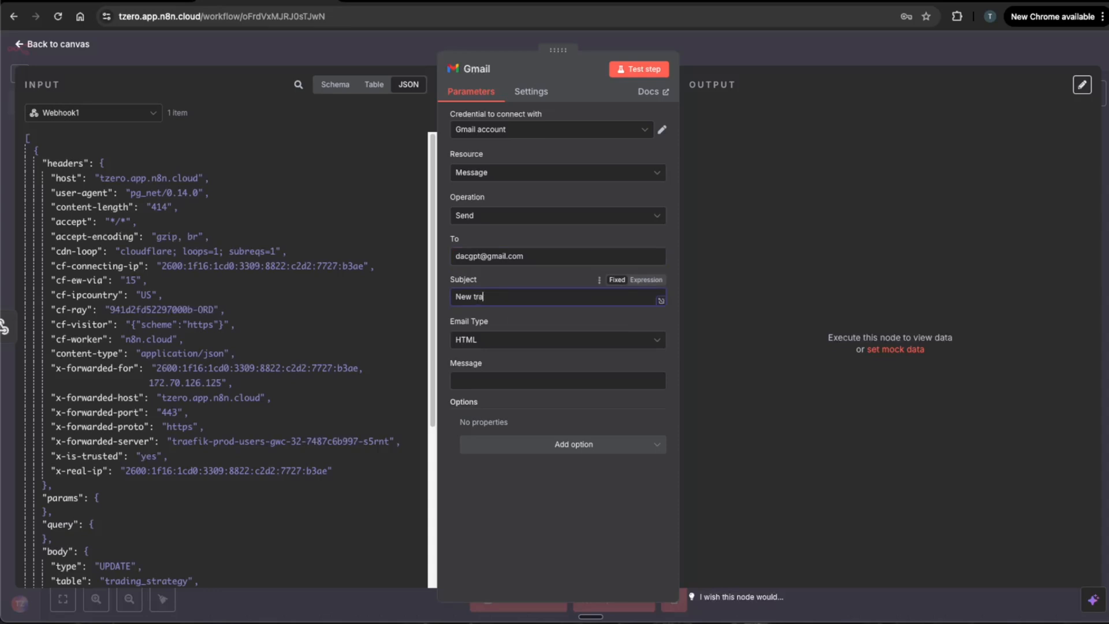
text(de has been Closed)
Step: Map the webhook body record's name and description into the Gmail message, and save the workflow
scroll(171, 351, down, 1)
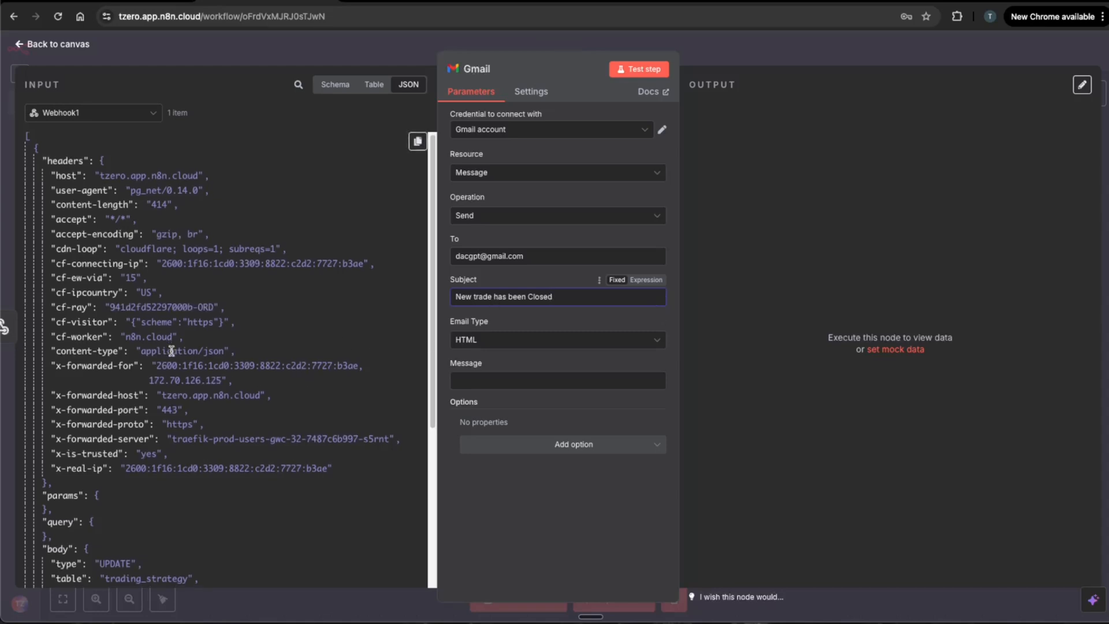
scroll(172, 350, down, 5)
drag(75, 336, 520, 380)
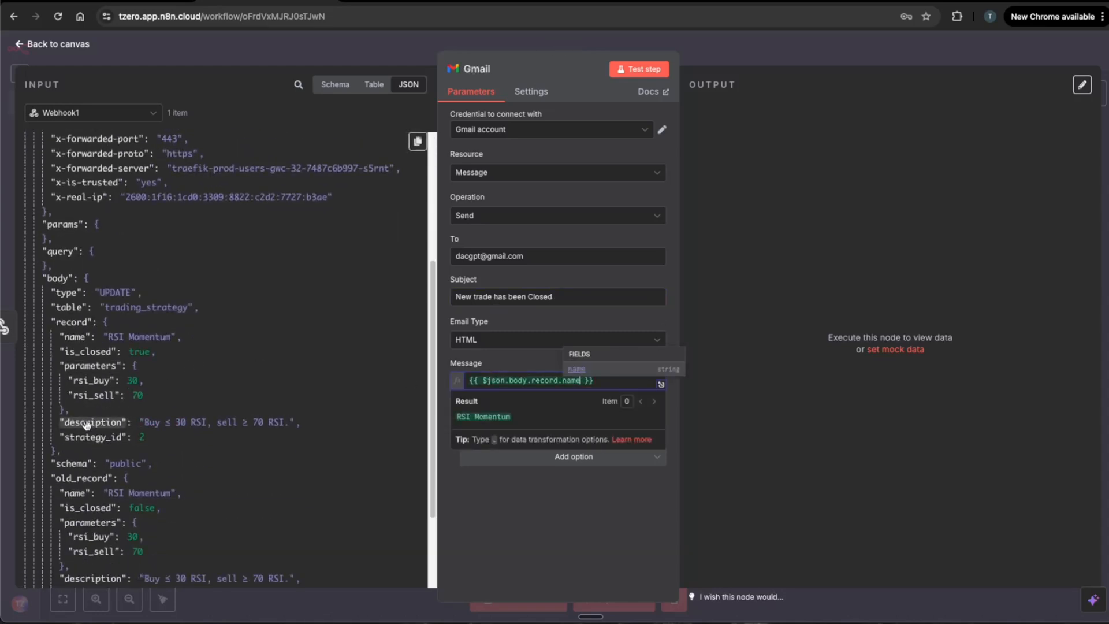
drag(86, 424, 621, 390)
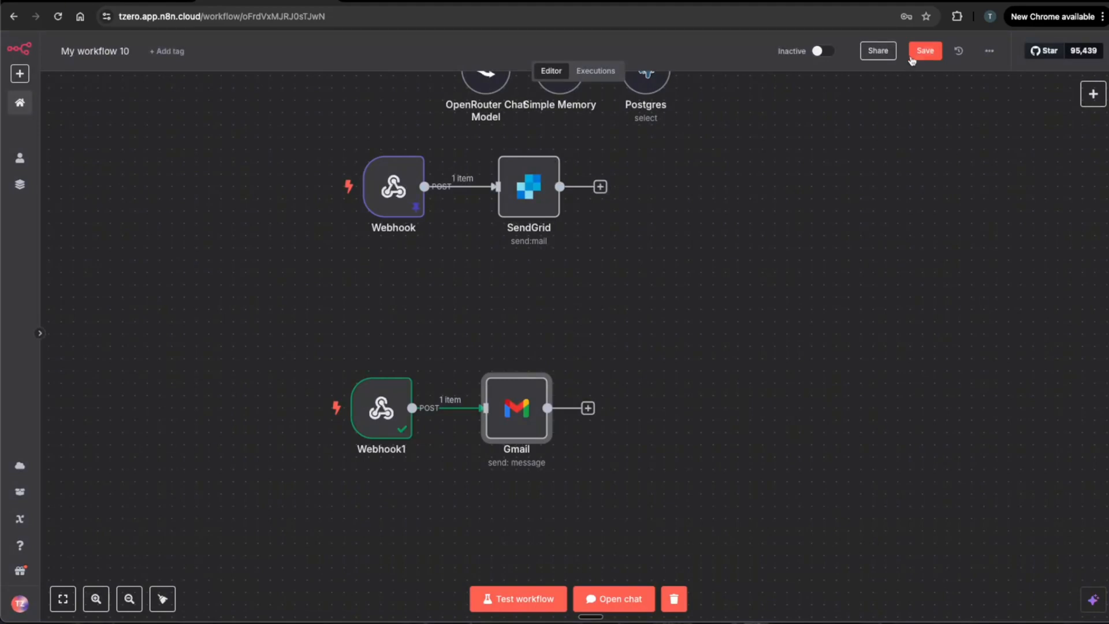
click(911, 57)
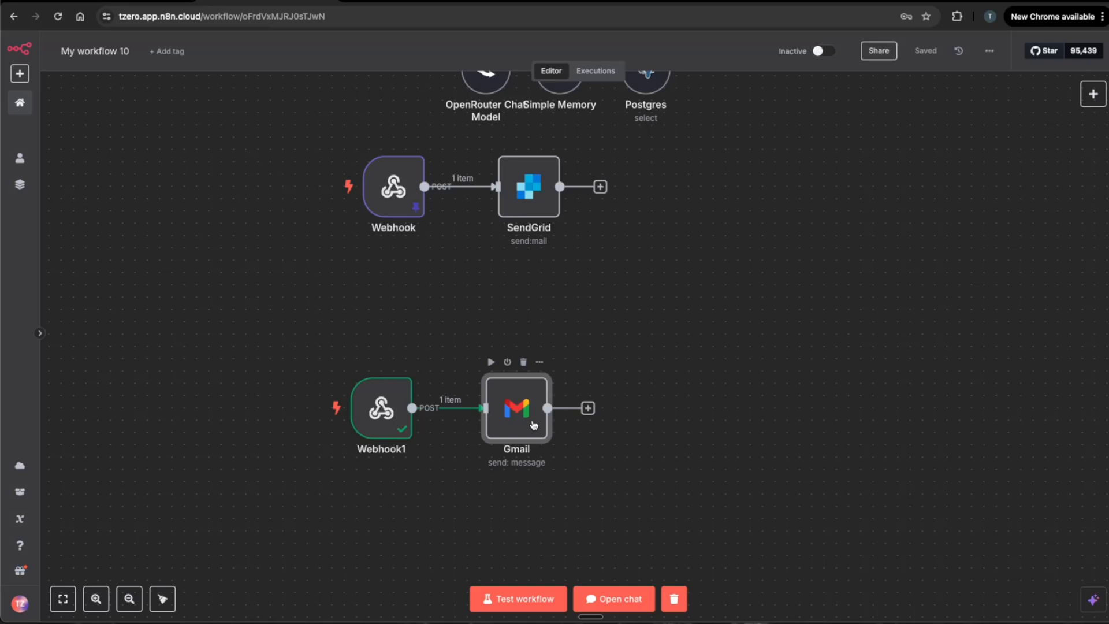
scroll(775, 300, up, 3)
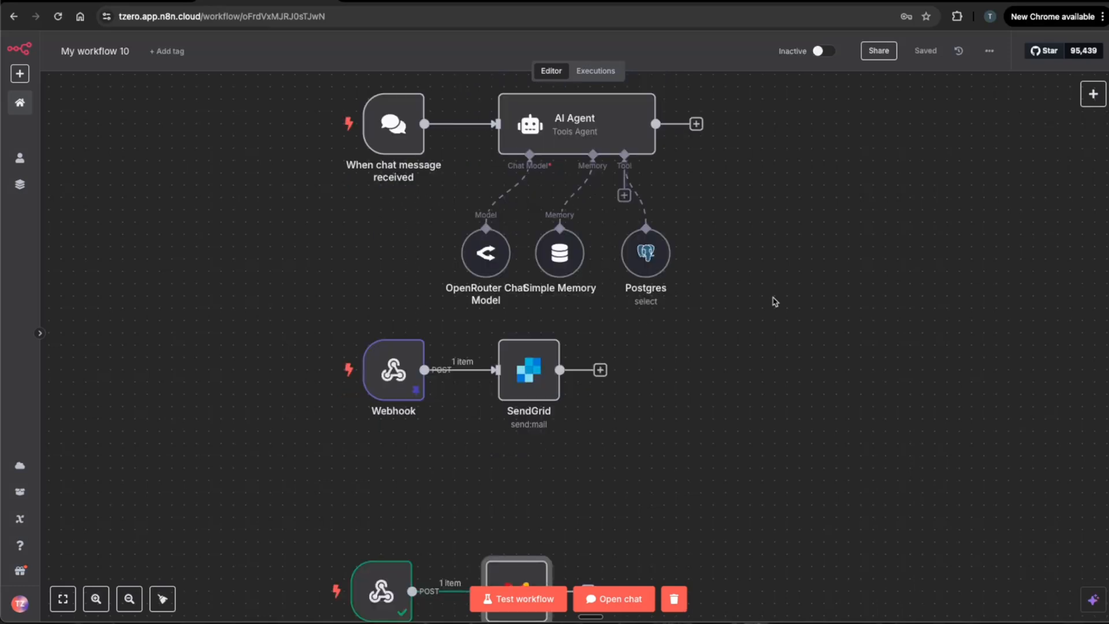